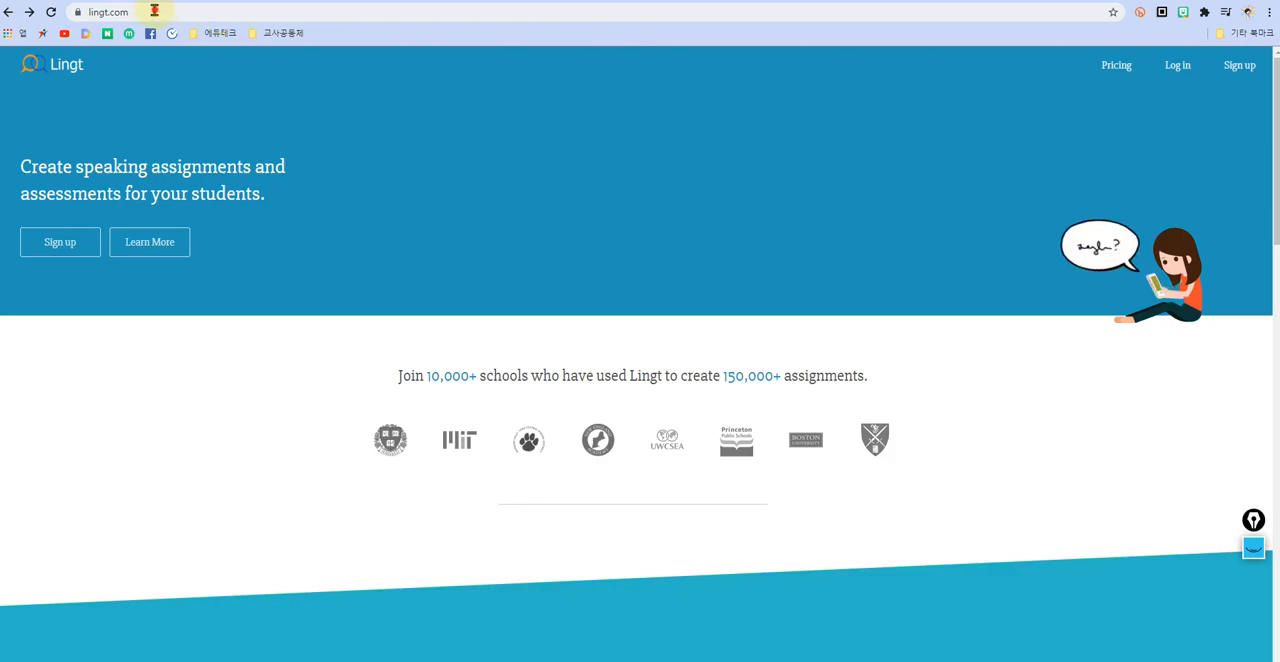
Step: Open the account sign-up form and fill in the name and e-mail address from the saved suggestions
click(510, 195)
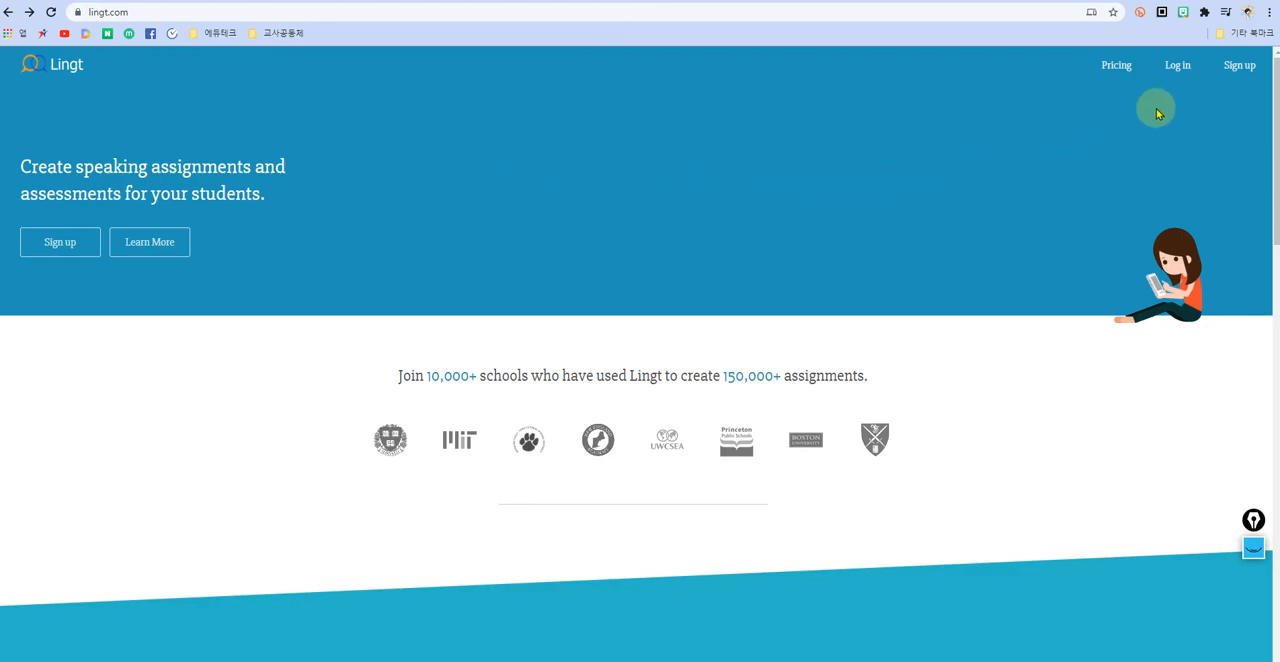
click(55, 250)
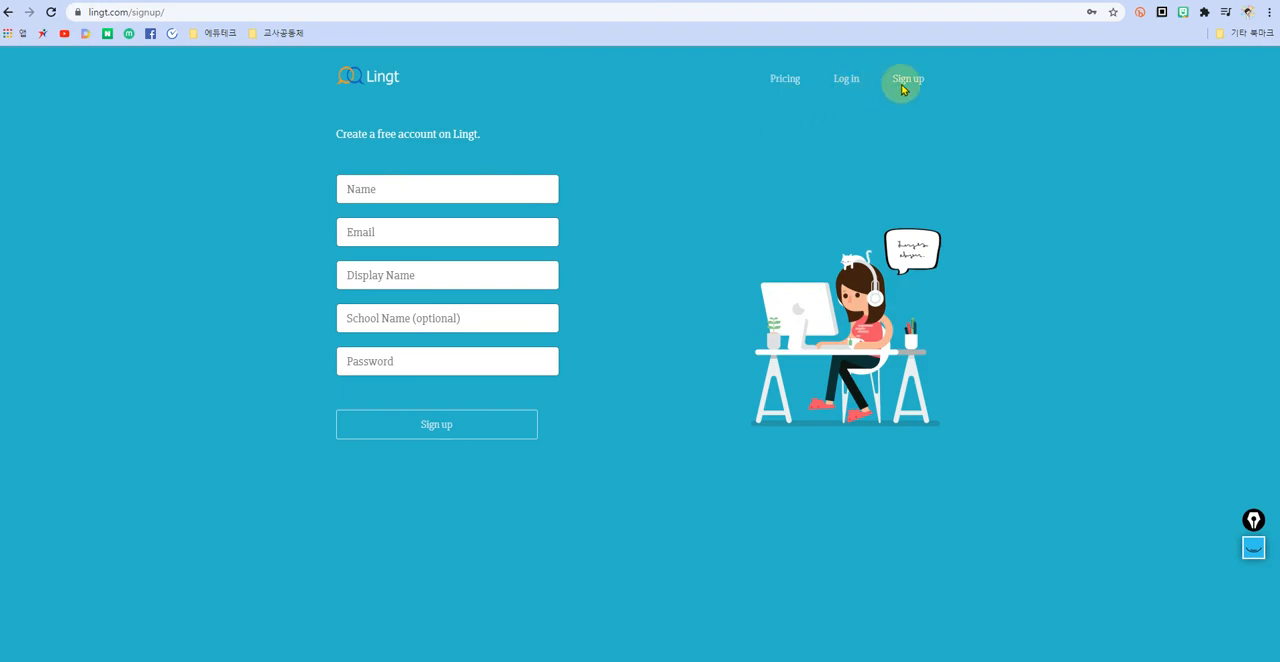
click(364, 189)
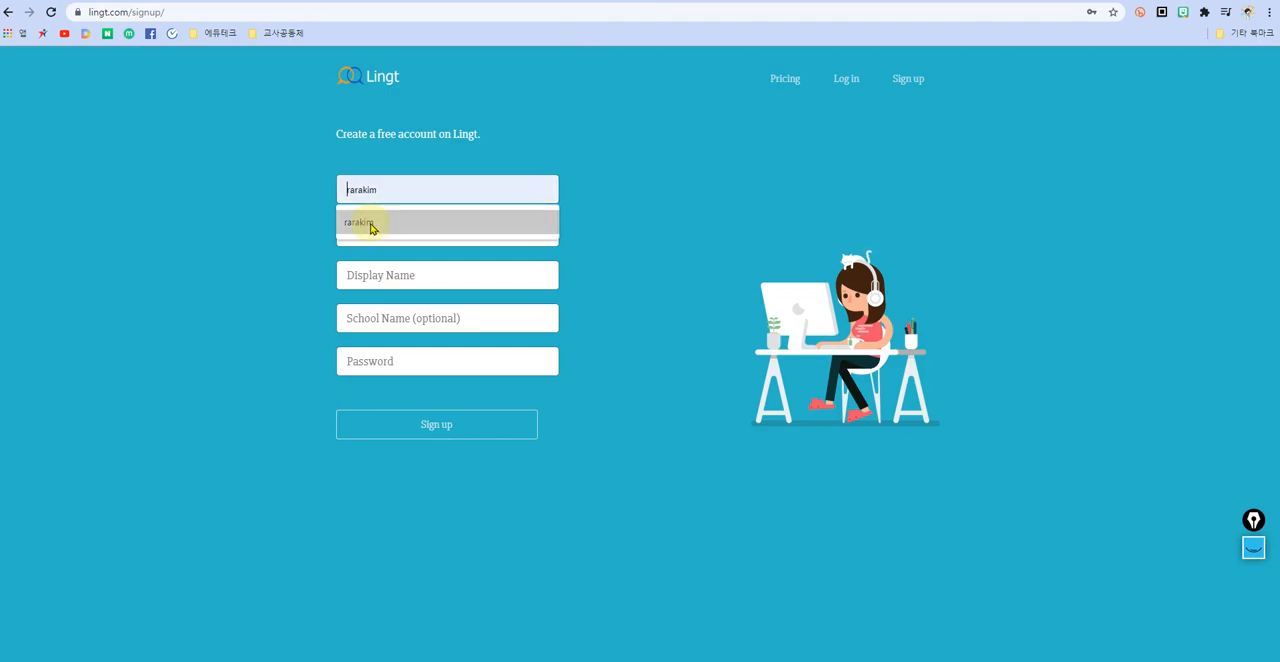
click(370, 225)
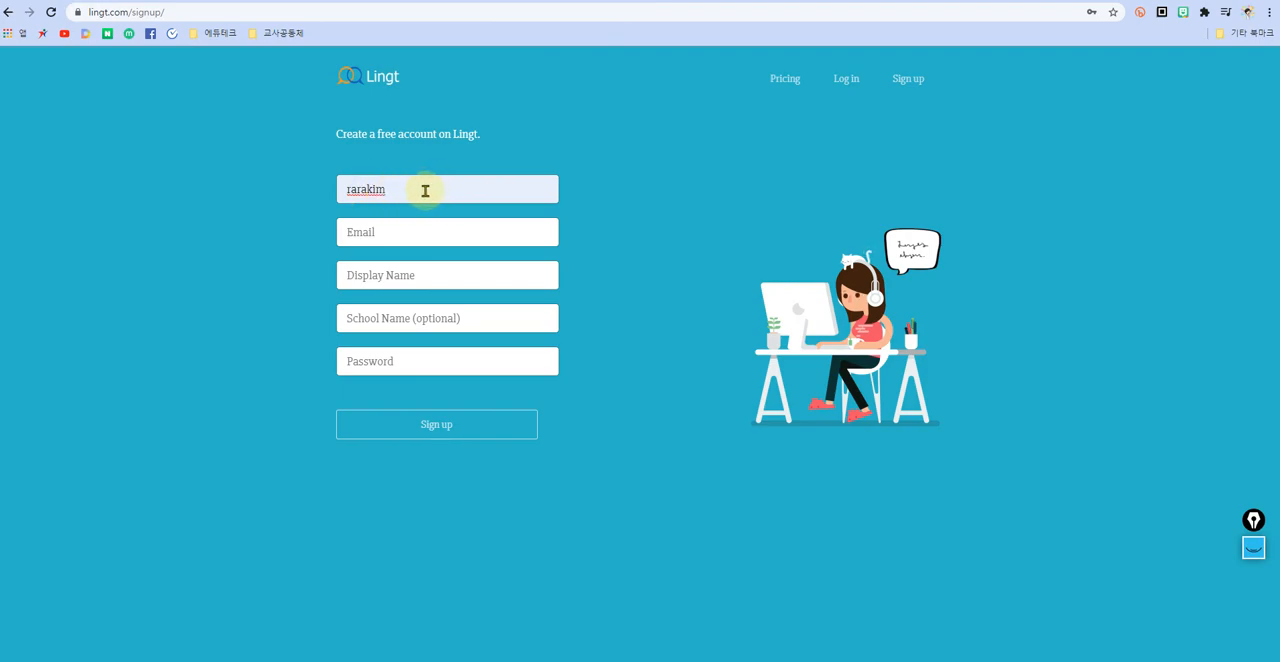
click(396, 236)
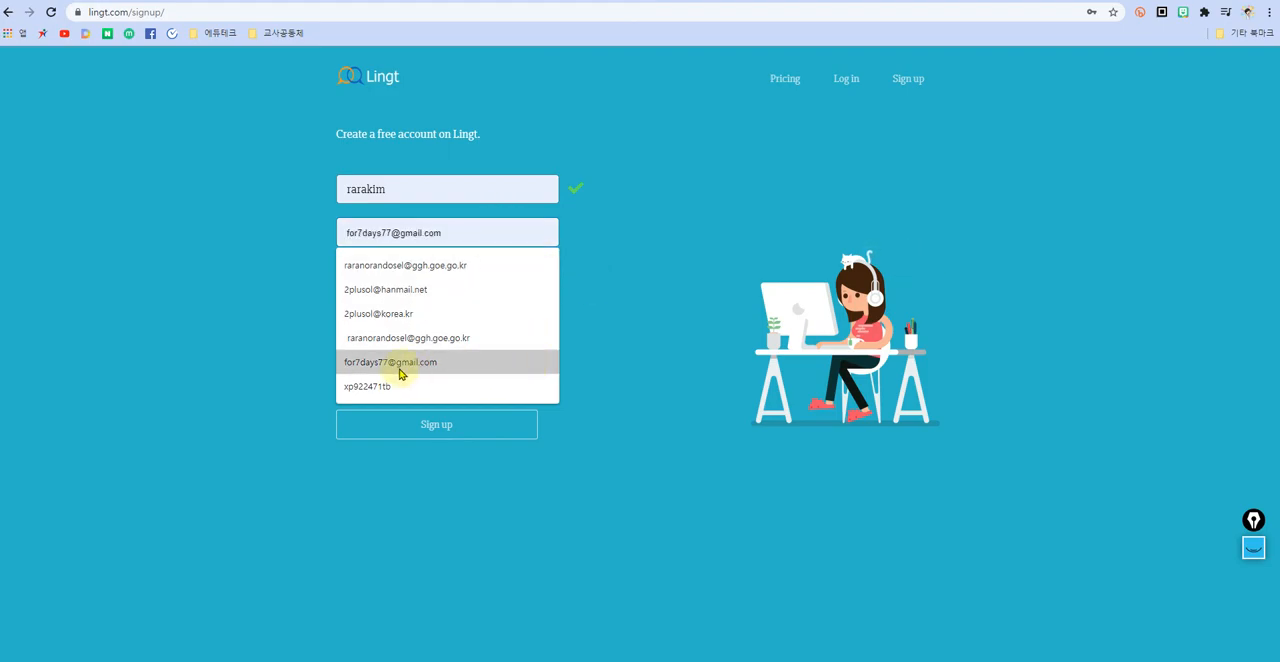
click(404, 290)
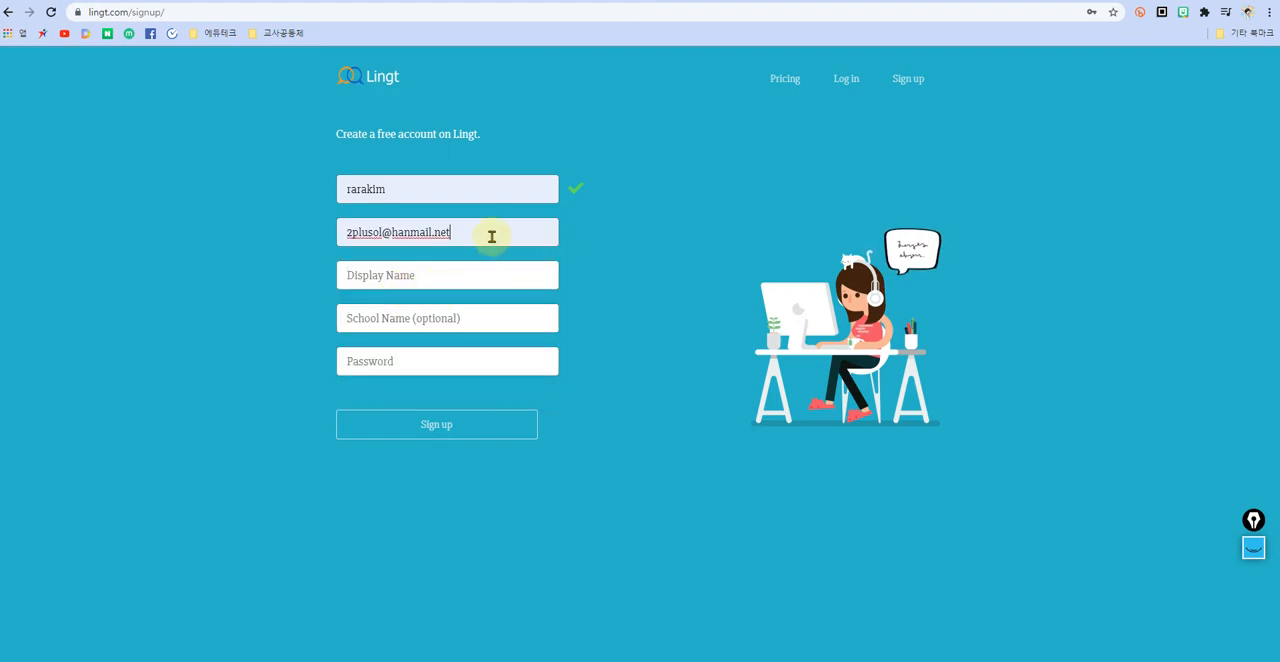
Step: Fill in the display name and set the school name to "raon high school" on the sign-up form
click(421, 275)
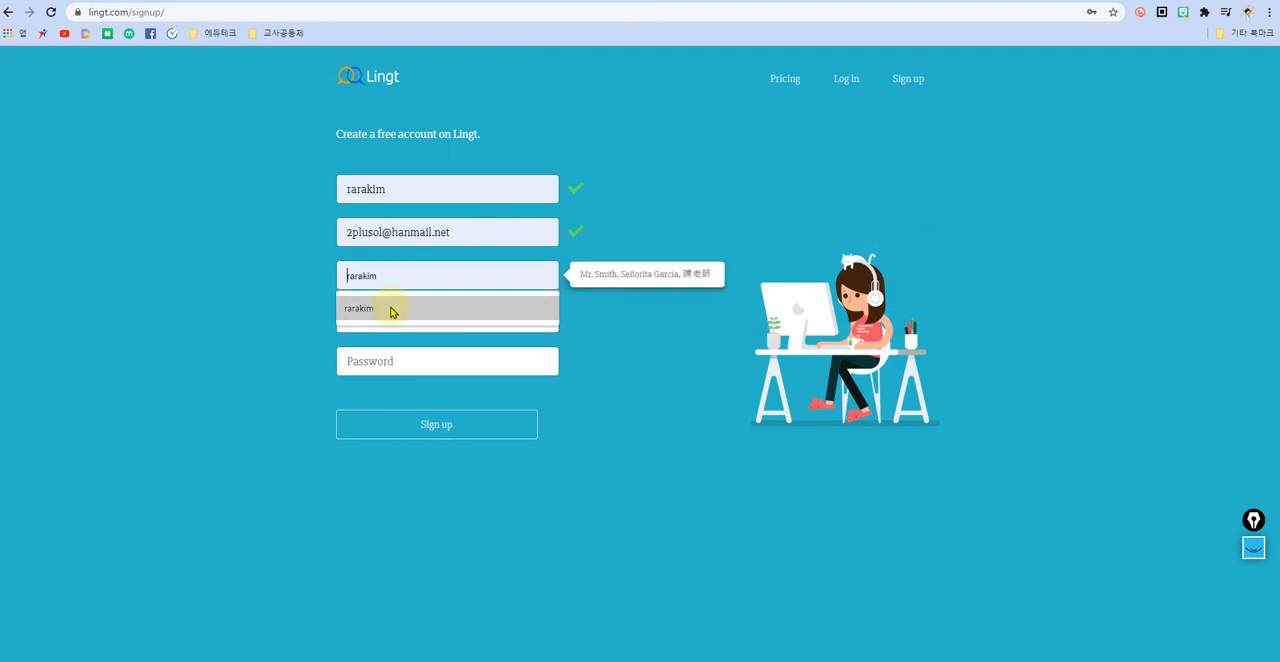
click(390, 310)
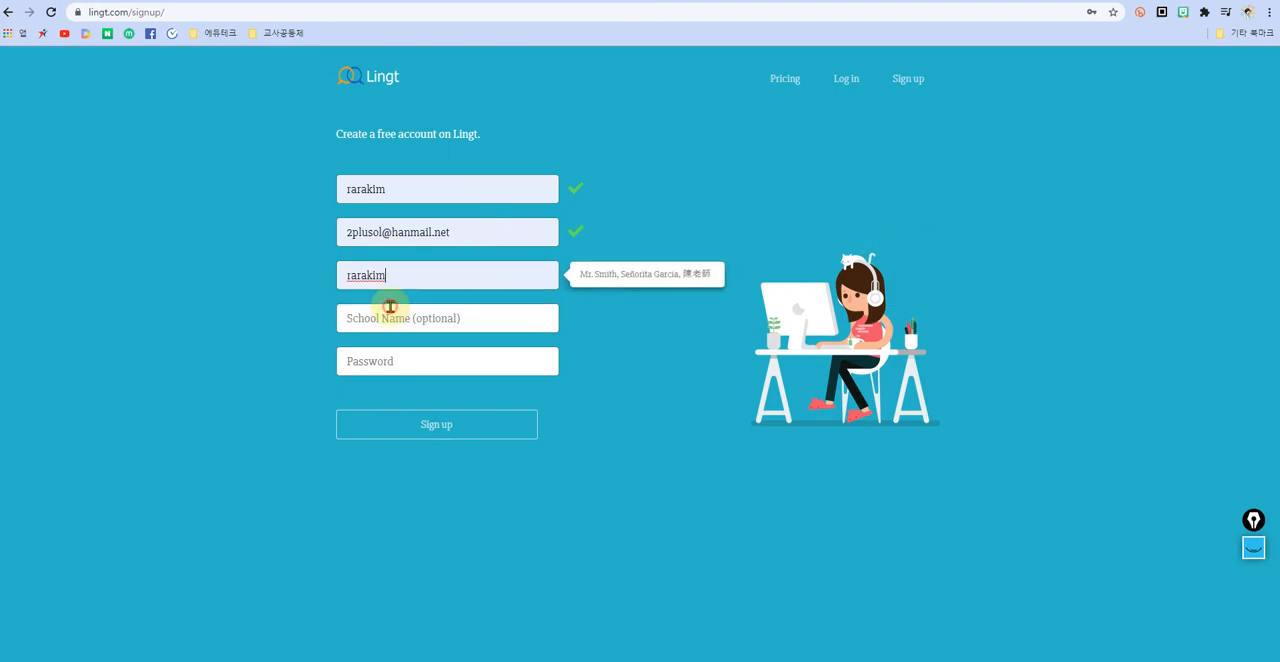
click(466, 320)
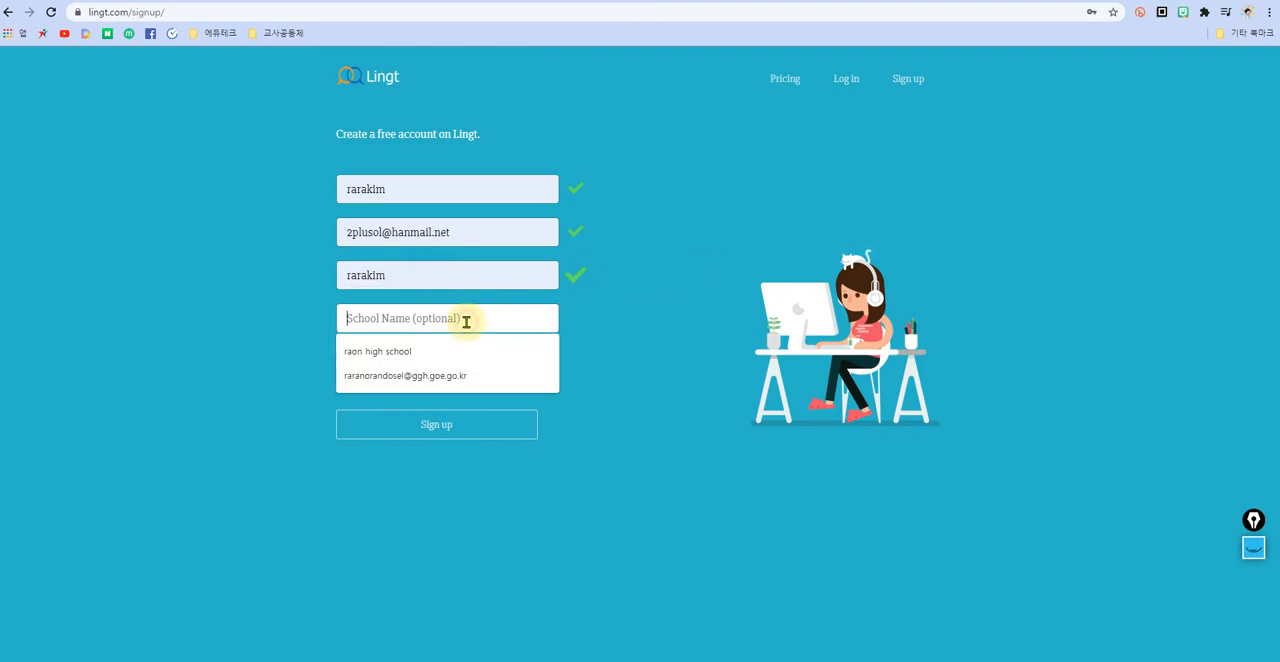
click(405, 355)
click(415, 363)
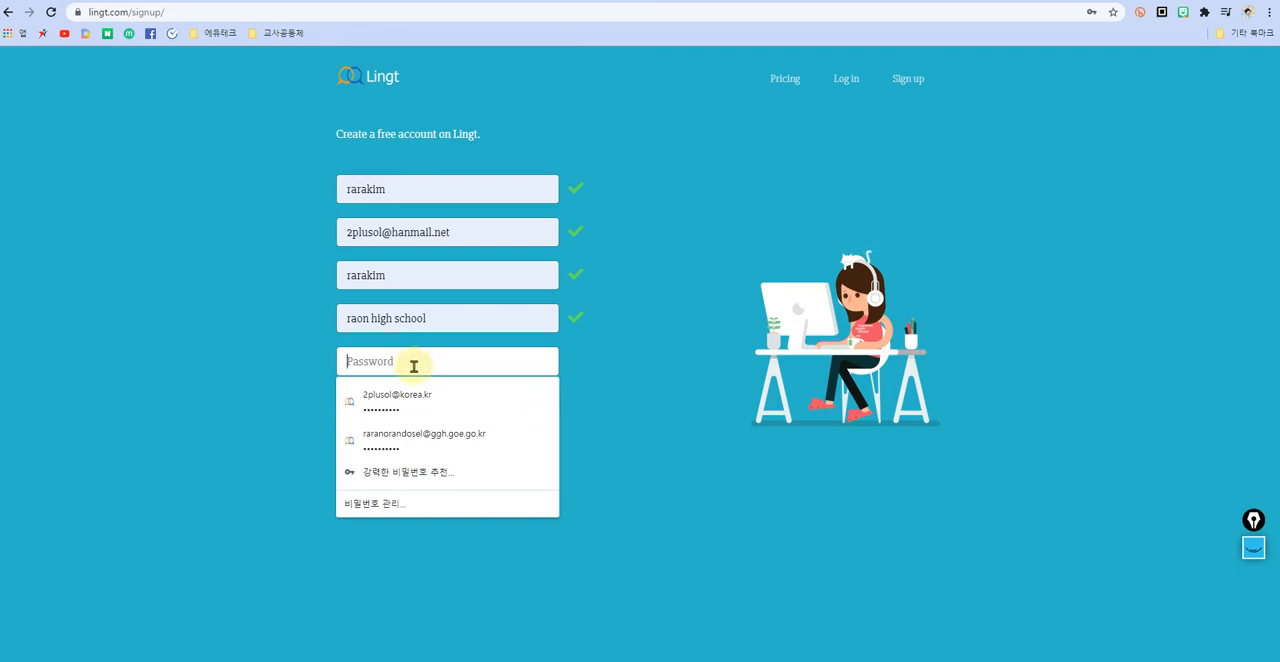
Step: Replace the e-mail address on the sign-up form with the teacher's other saved address
click(463, 234)
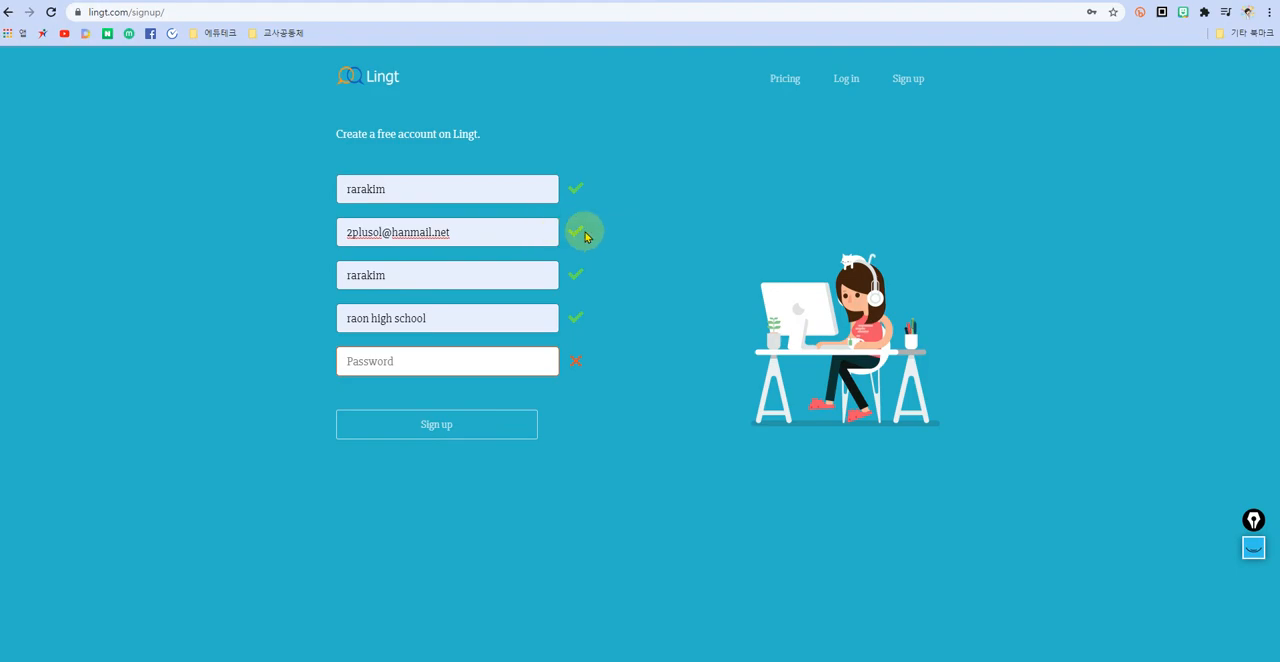
drag(477, 231, 323, 231)
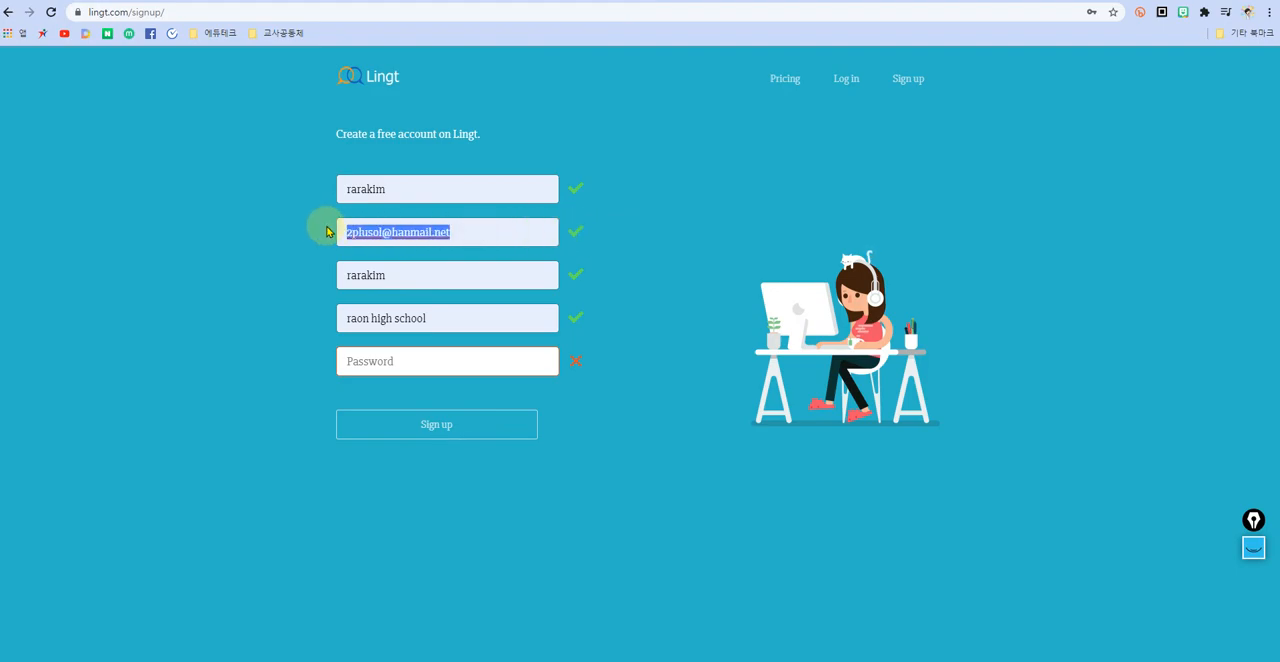
key(BackSpace)
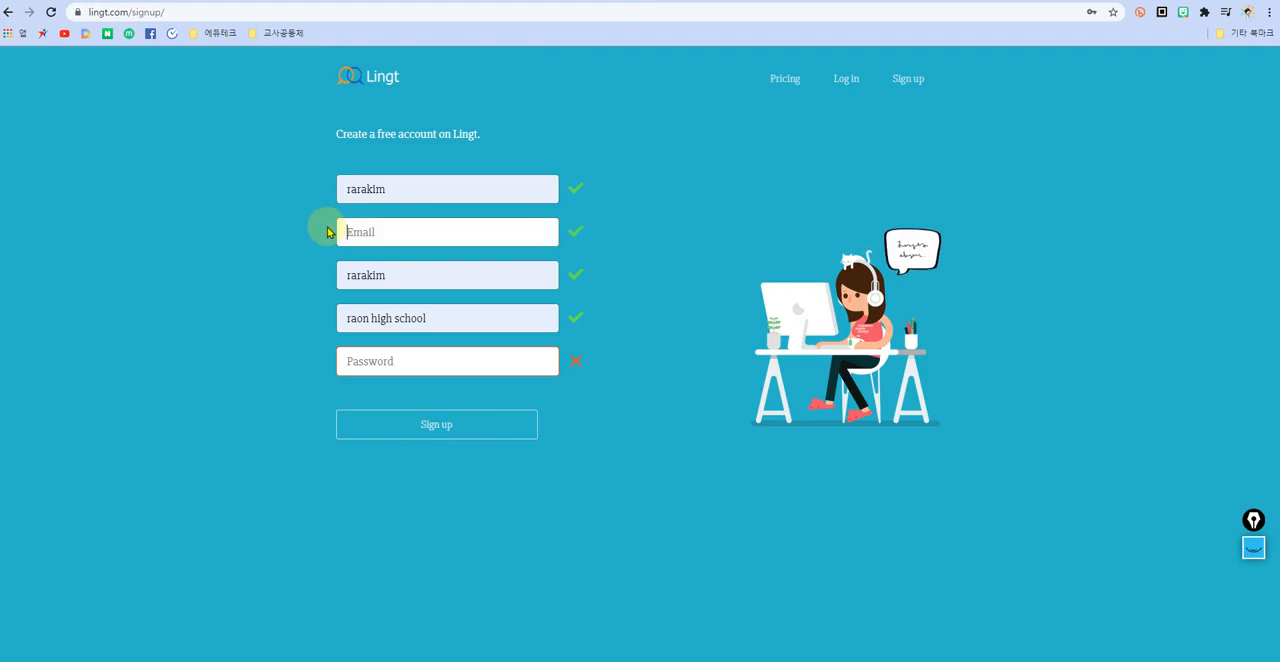
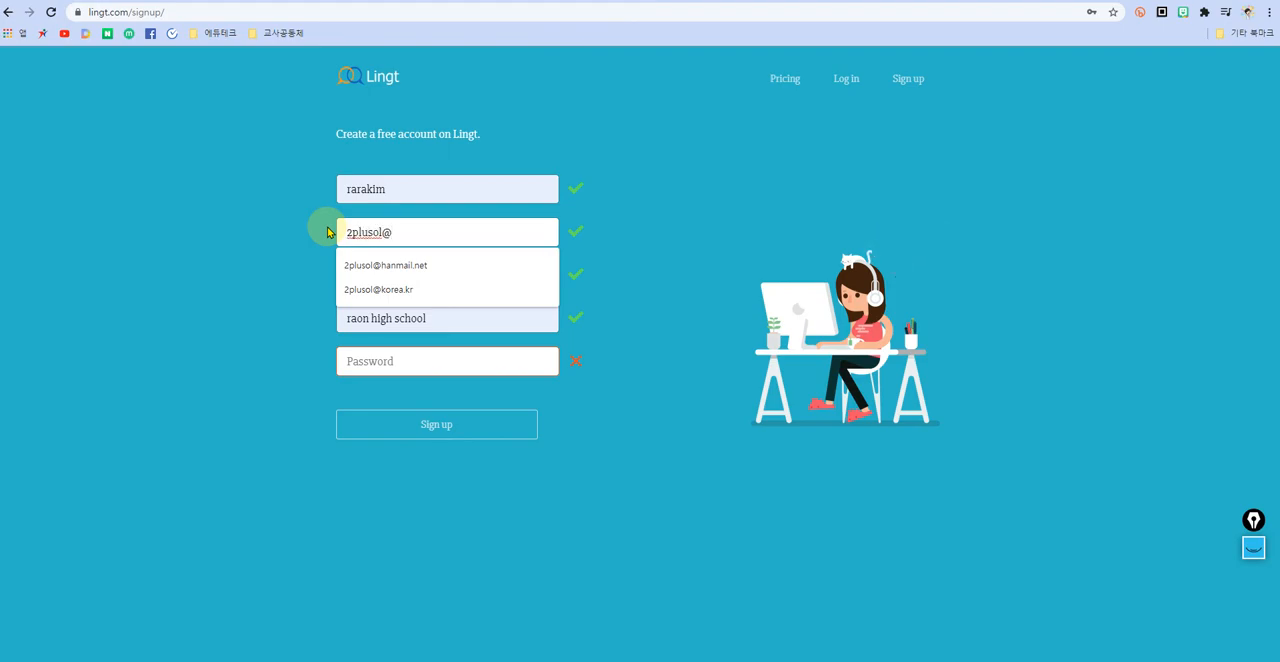
click(390, 289)
Step: Fill in the saved account password and try to submit the sign-up form
click(399, 361)
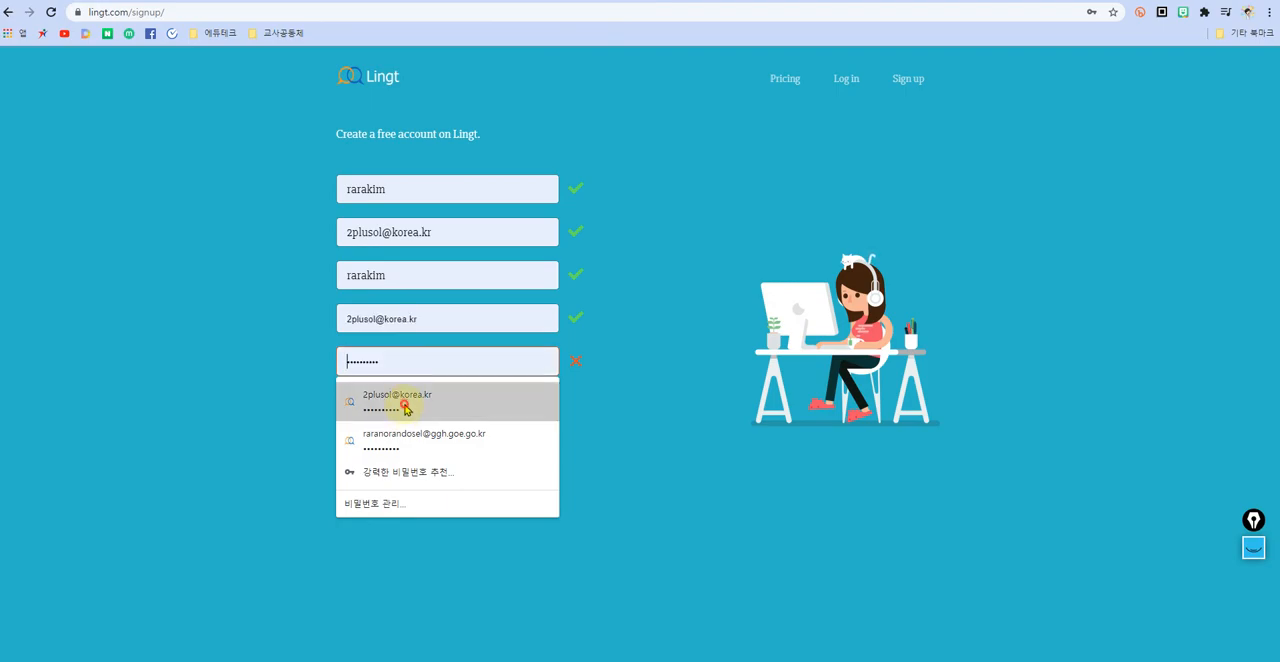
click(404, 402)
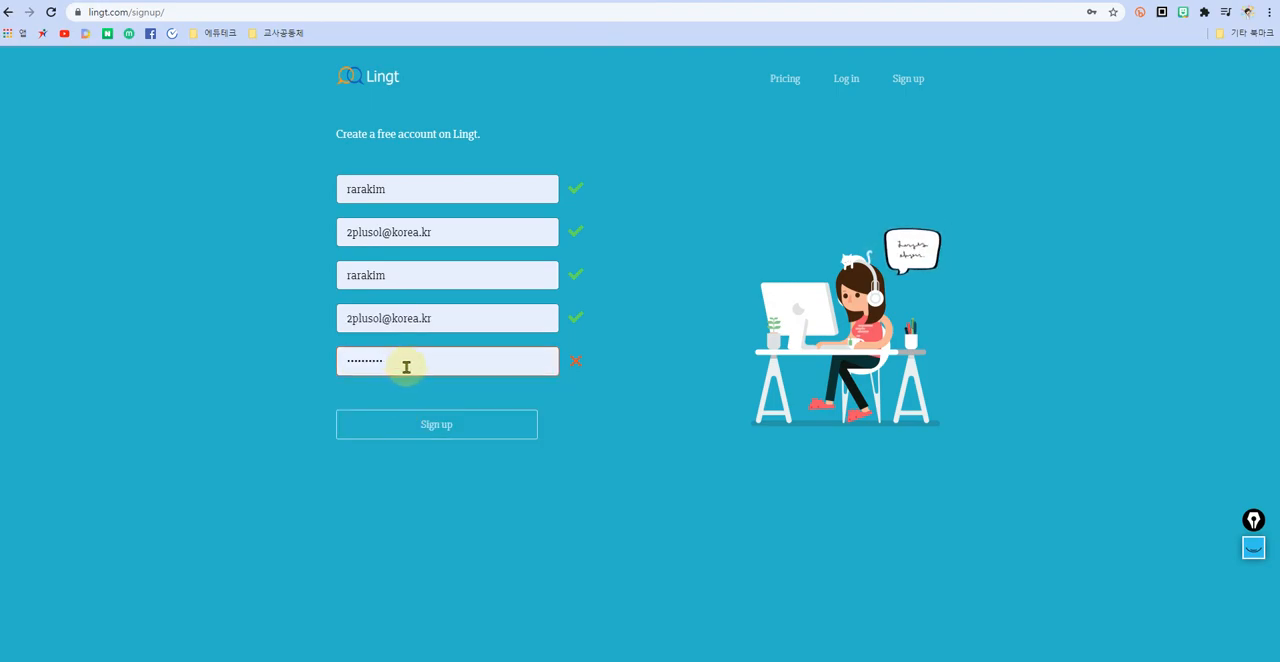
click(438, 432)
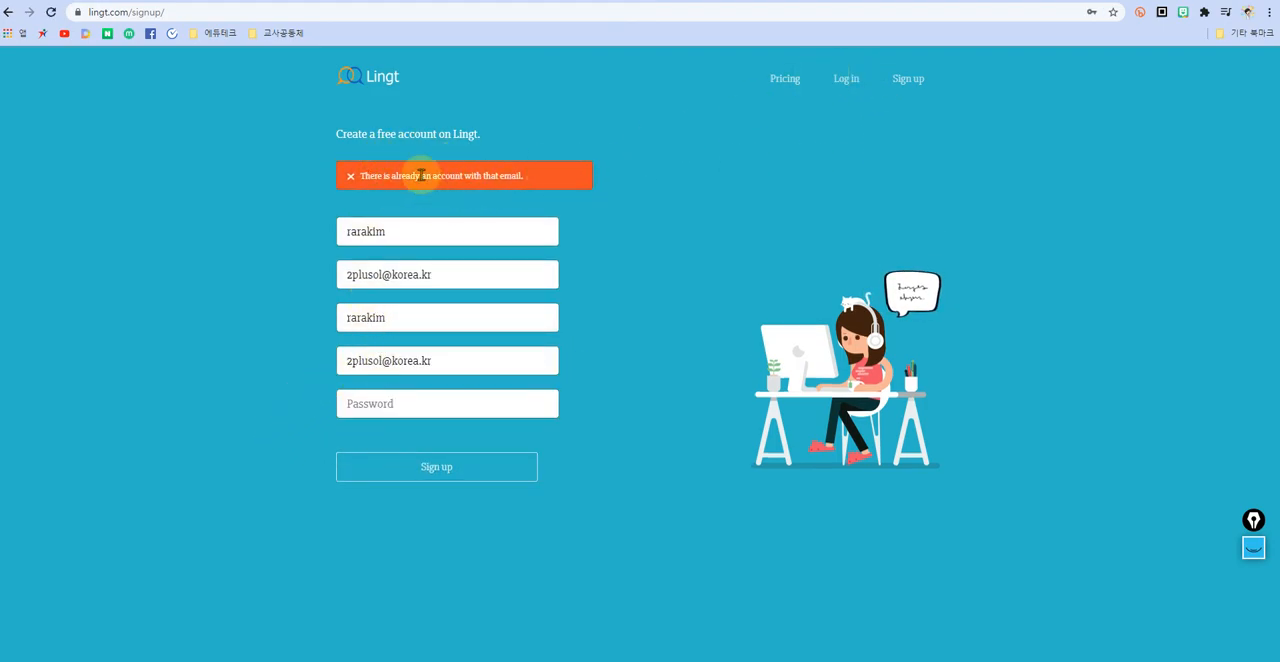
Step: Go to the login page and log in with the saved e-mail address and password of the existing account
click(844, 88)
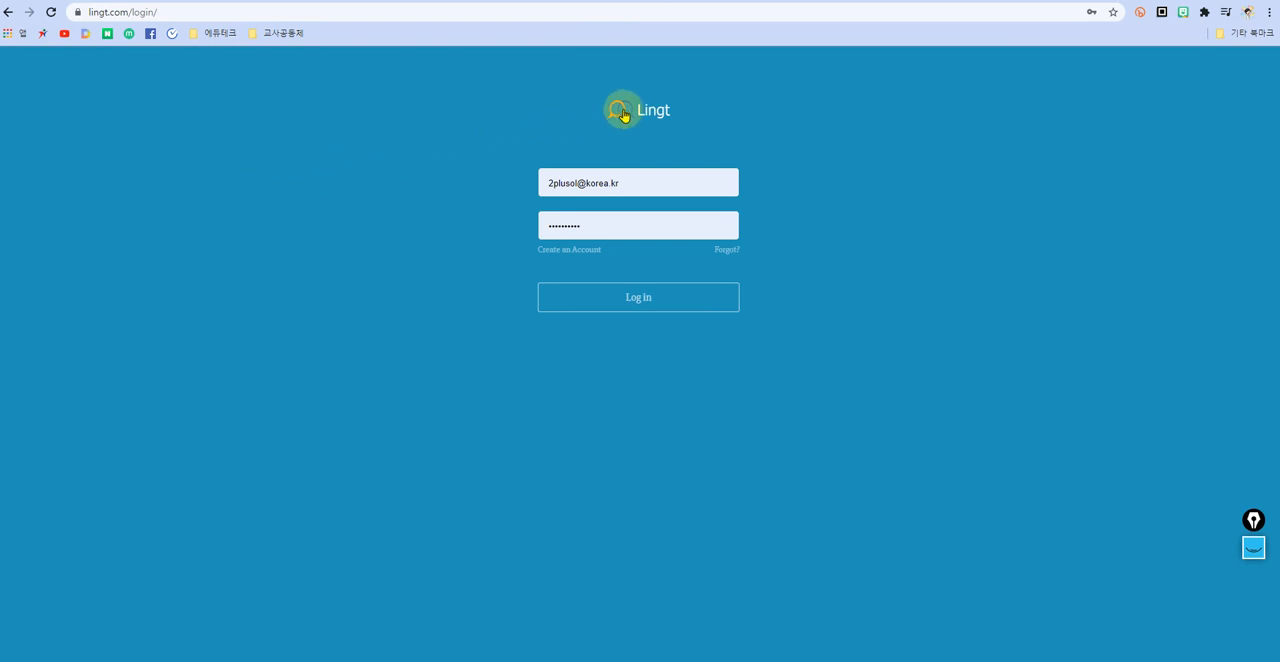
click(644, 183)
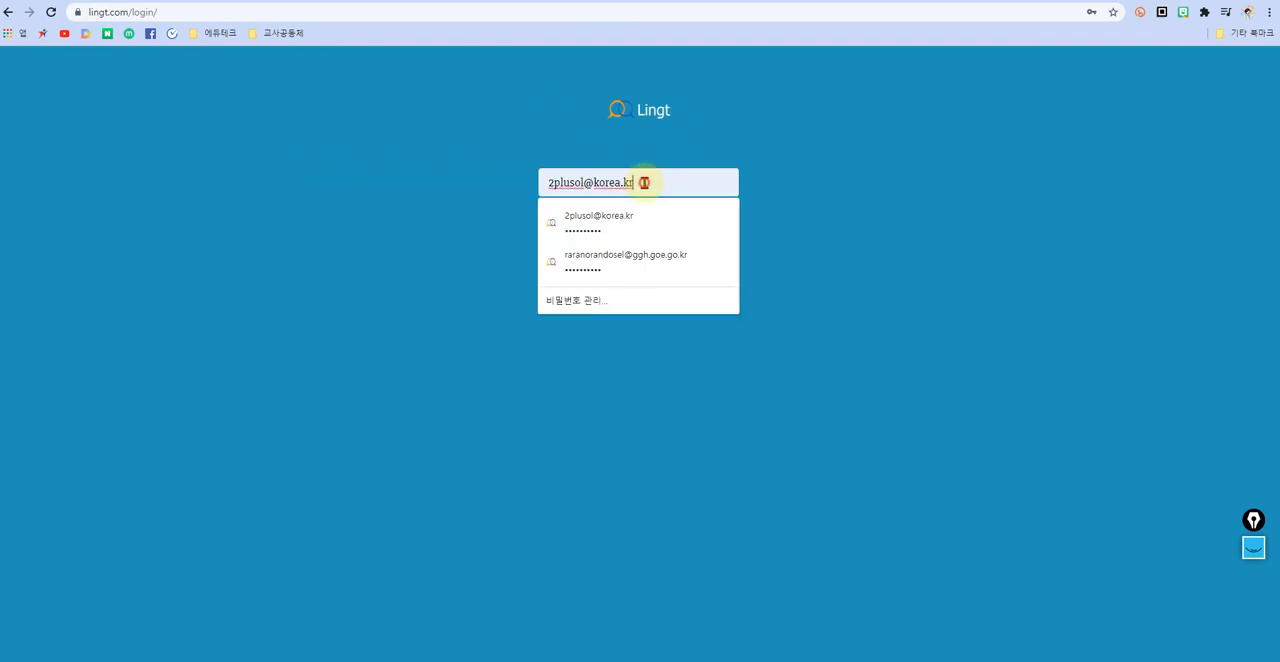
click(643, 212)
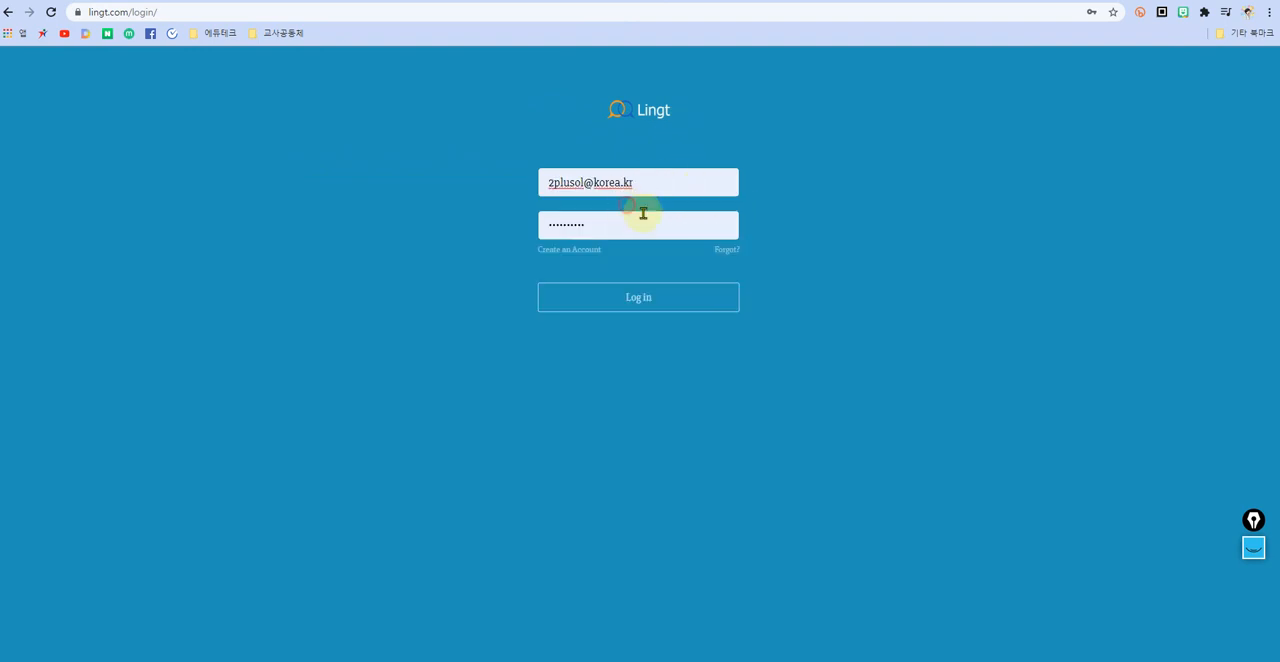
click(630, 305)
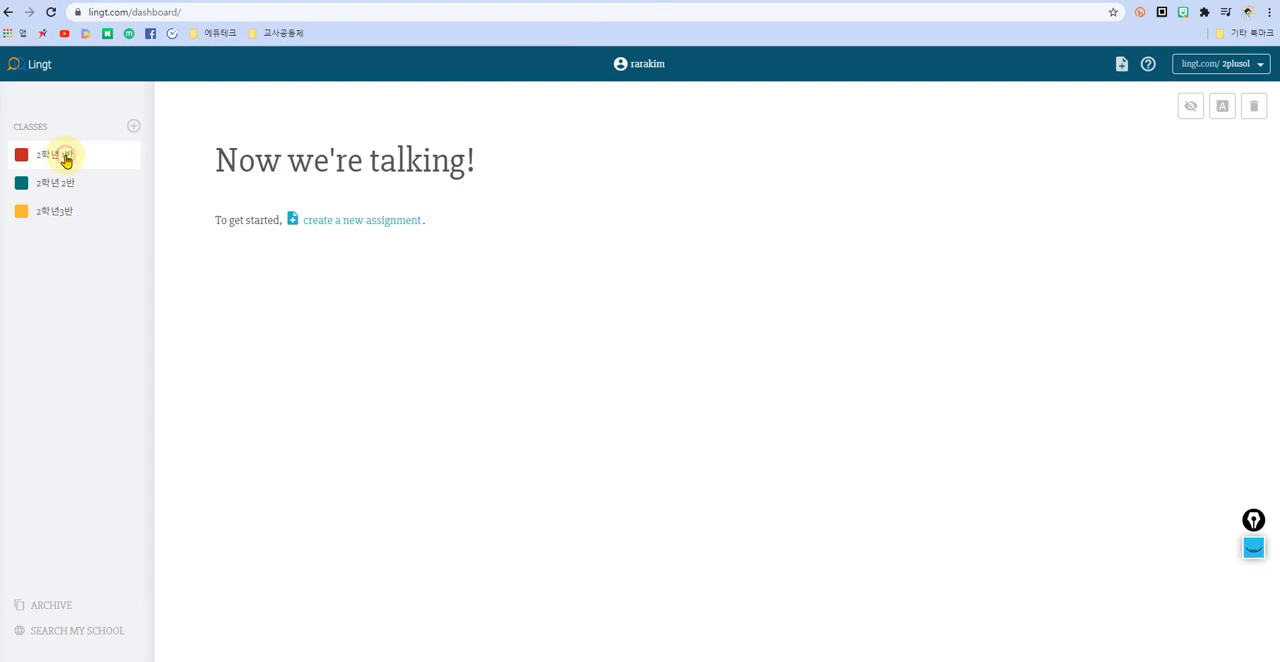
Step: Delete the three existing classes 2학년 1반, 2학년 2반 and 2학년3반 from the dashboard
click(1255, 108)
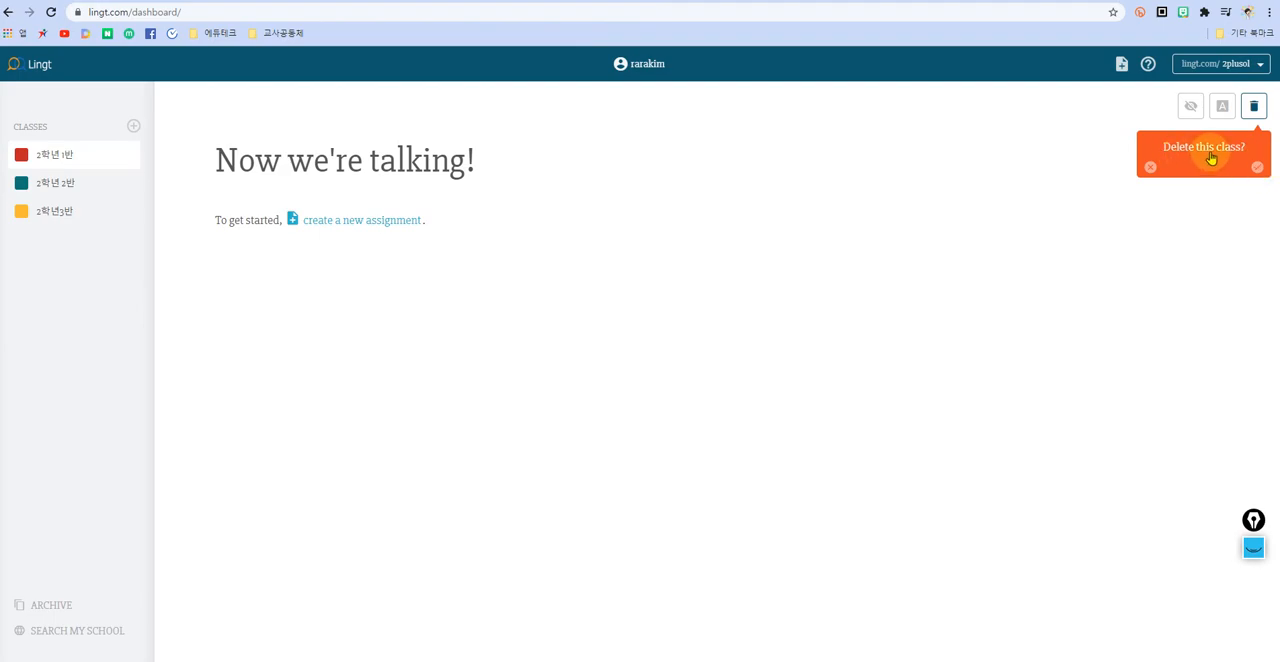
click(1257, 168)
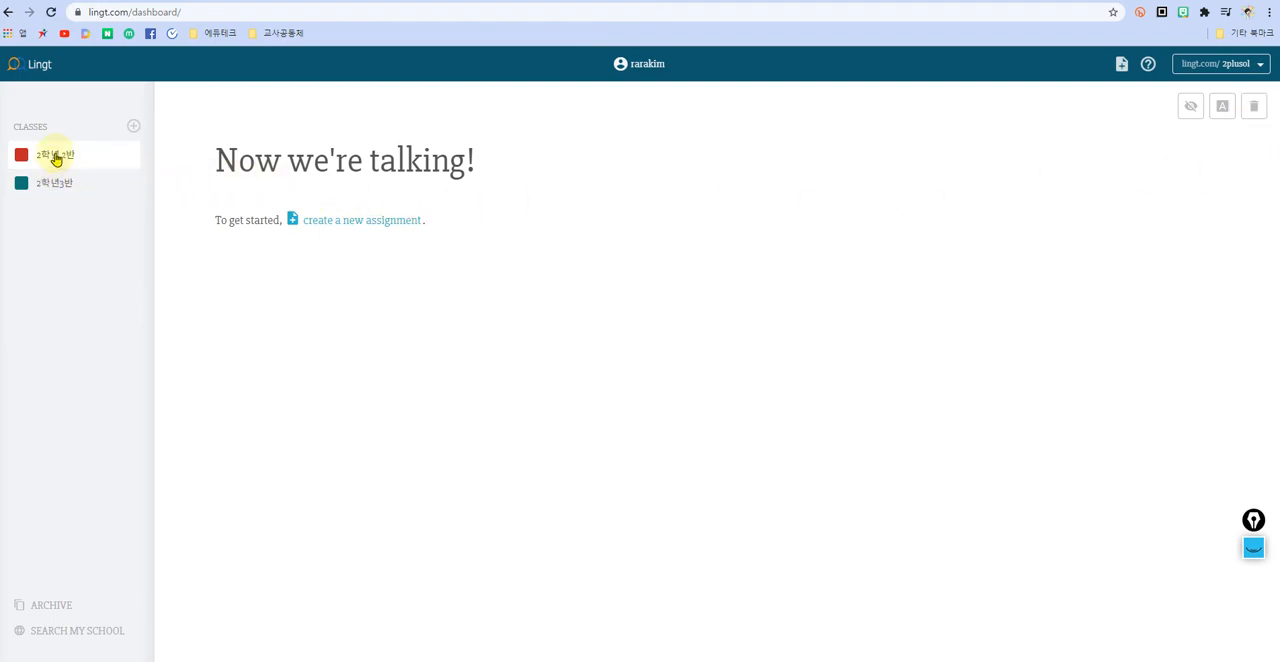
click(1254, 107)
click(1257, 168)
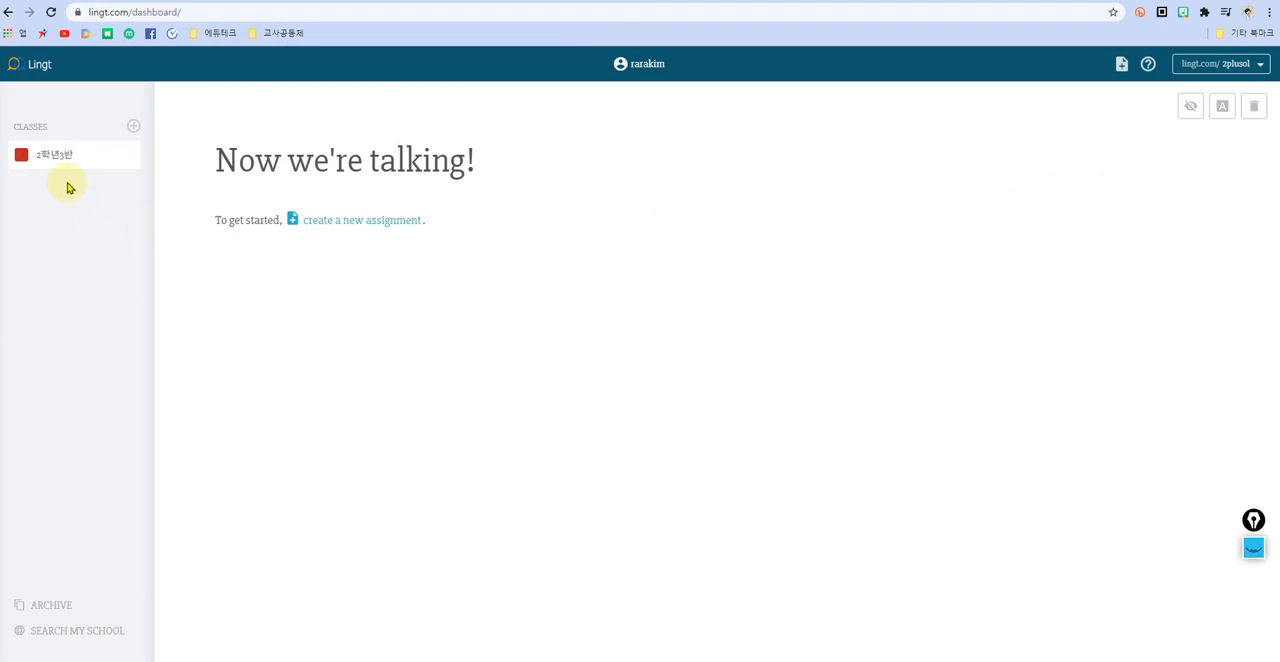
click(1254, 107)
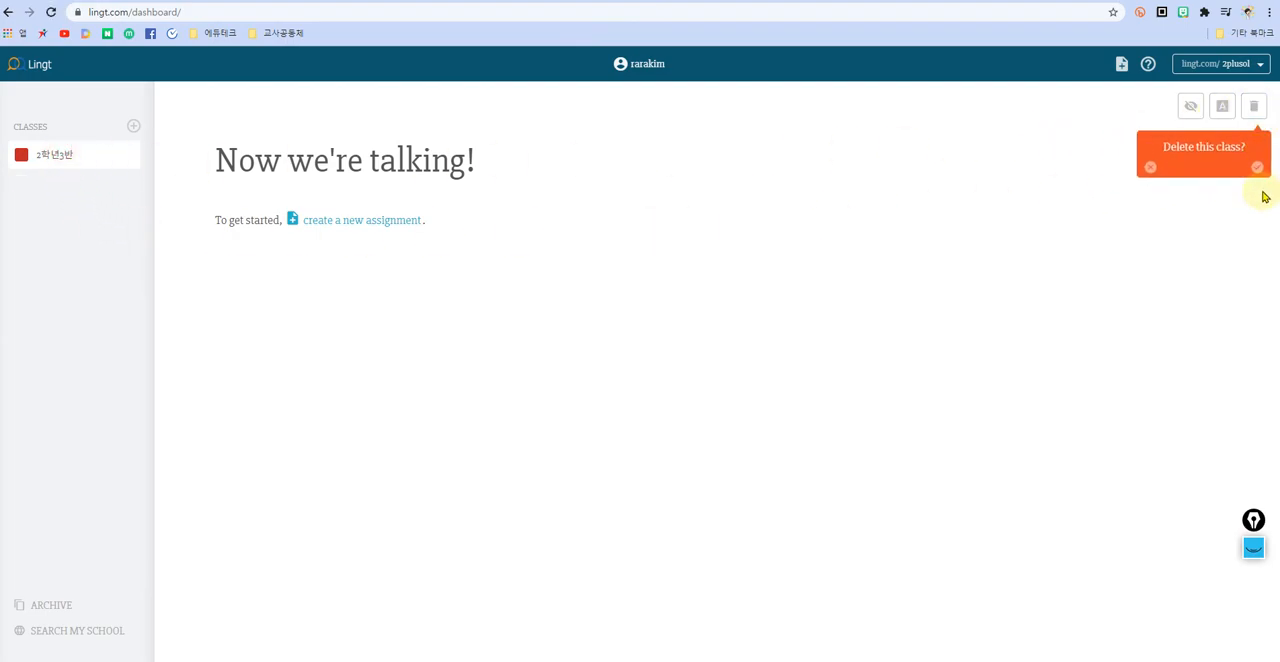
click(1257, 166)
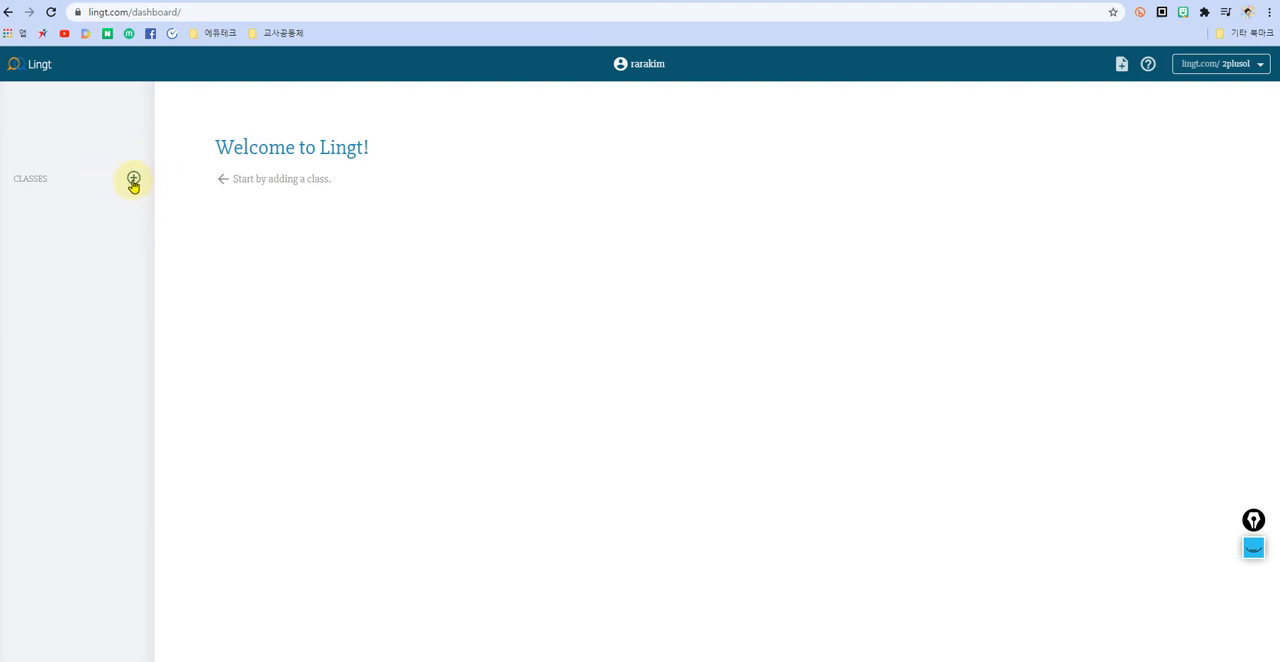
Step: Add a new class named 2학년1반 to the empty class list
click(133, 180)
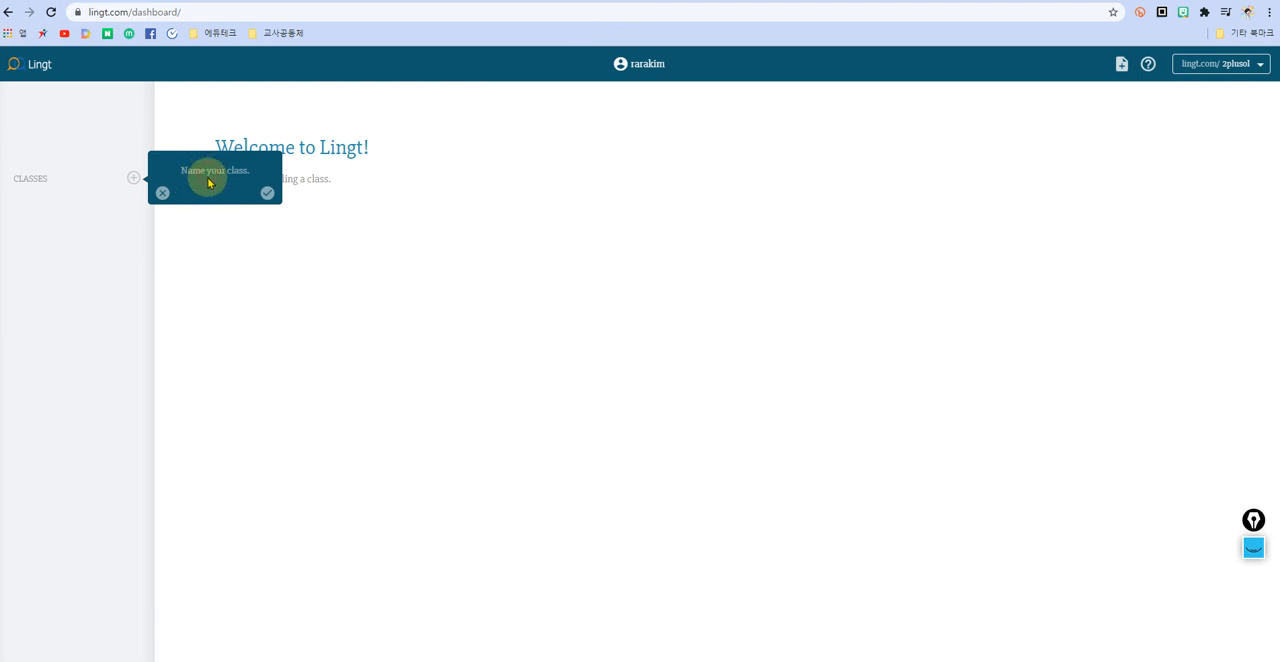
text(ㅋ학년1ㅂ)
click(267, 192)
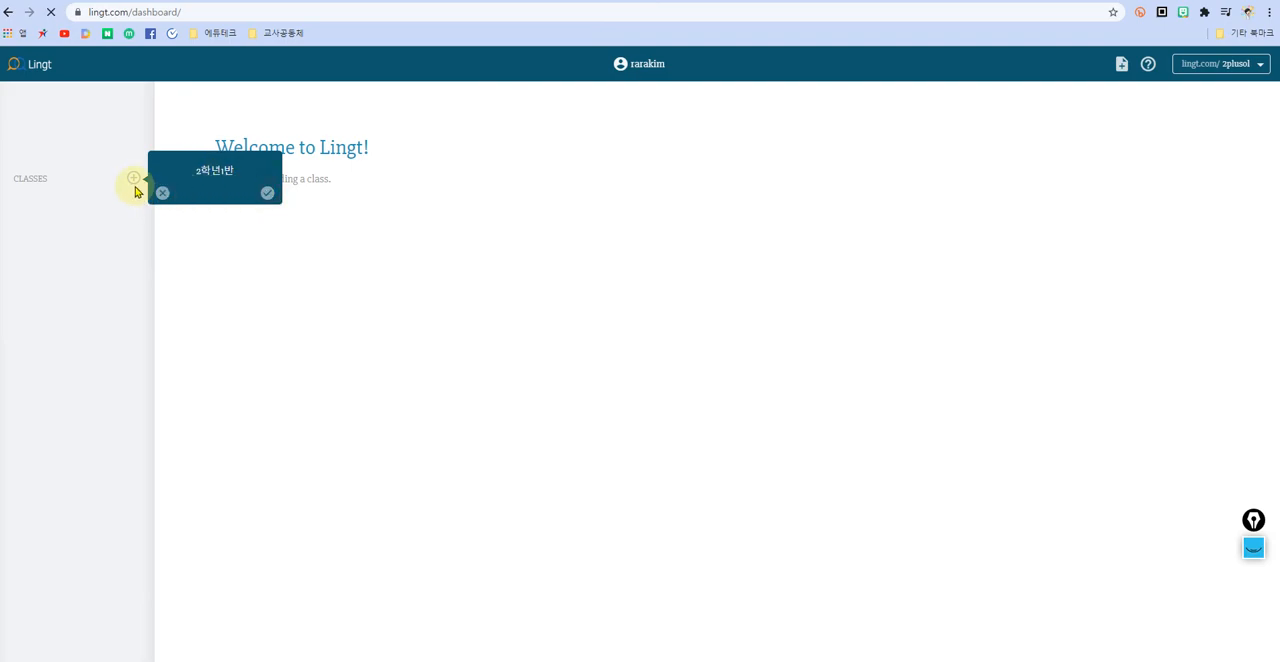
Step: Add a second class named 2학년2반 to the class list
click(133, 125)
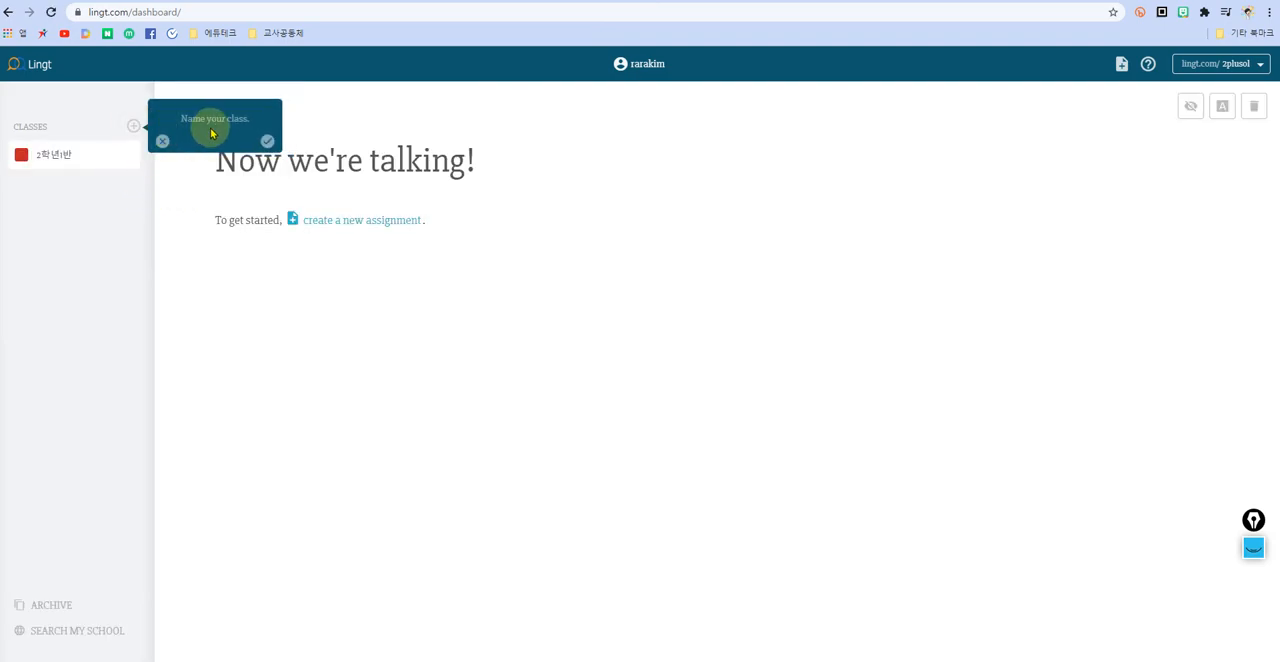
text(2ㅎㄱㅏ녀ㄴ2바)
click(267, 141)
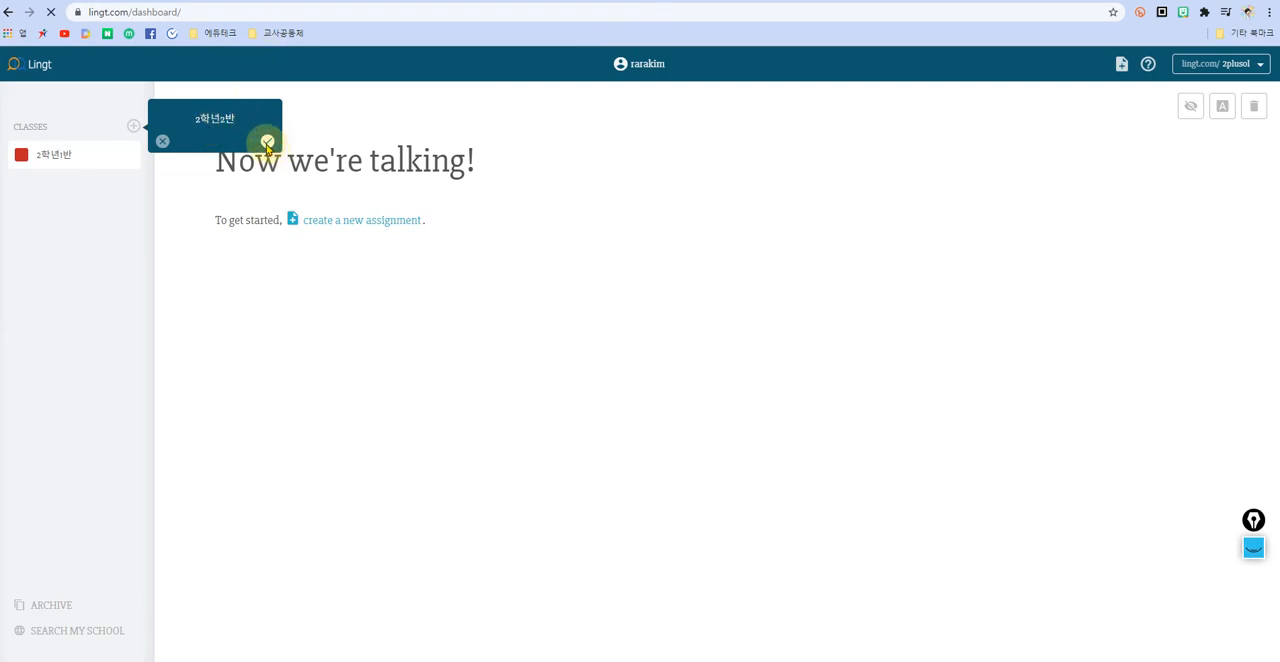
Step: Add a third class named 2학년3반 to the class list
click(132, 126)
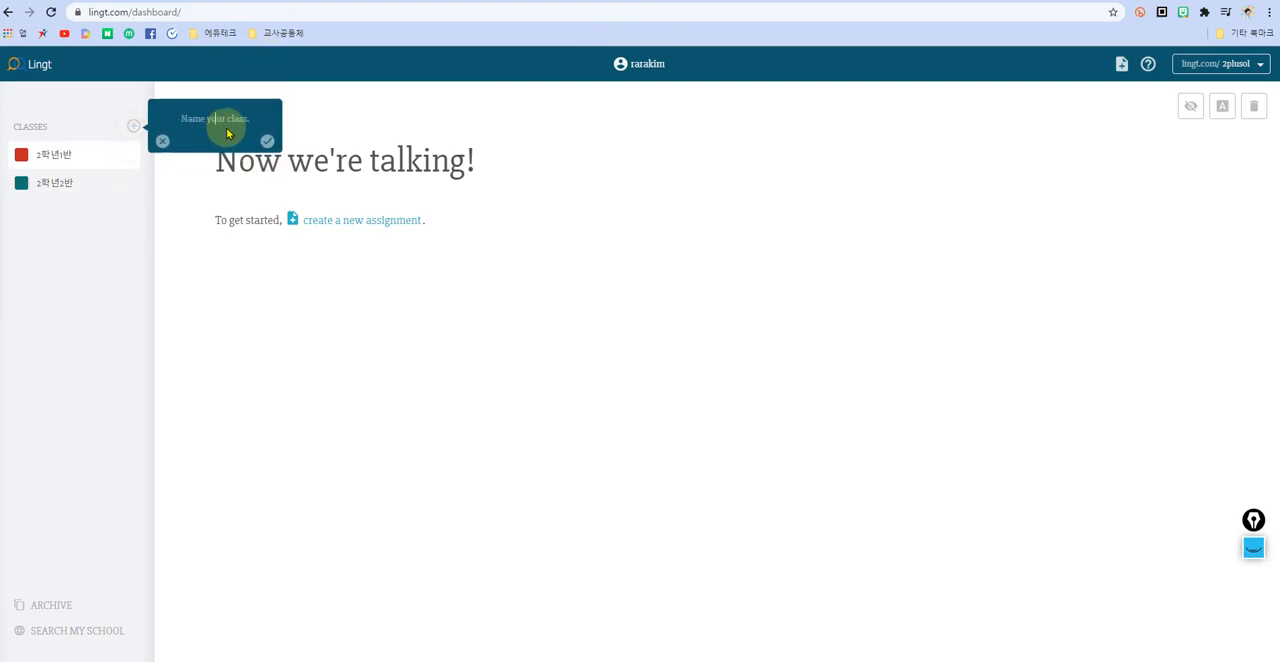
text(2)
text(학년3ㅂ)
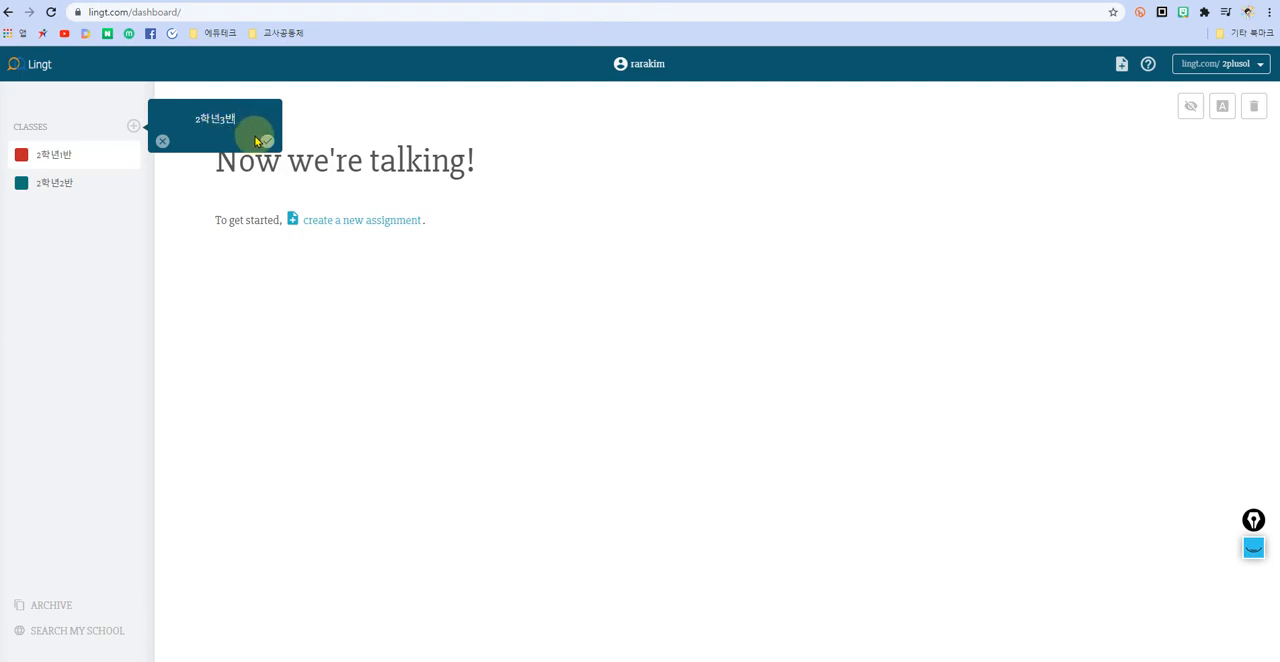
click(267, 141)
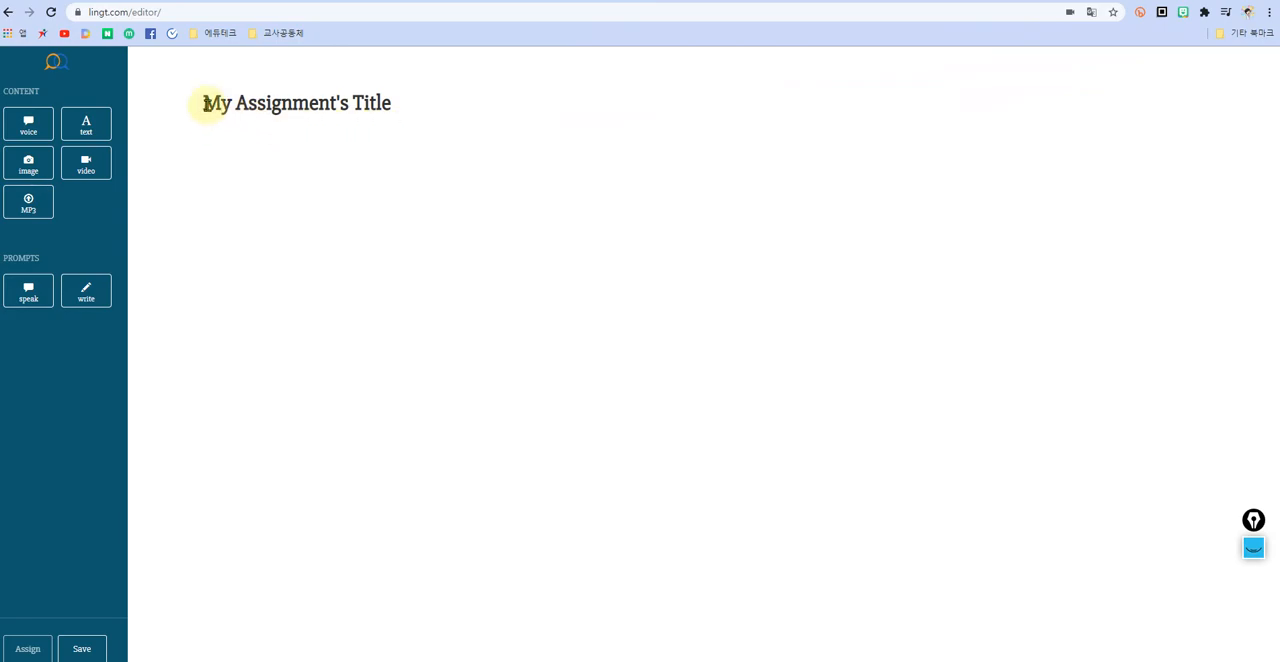
Step: Replace the assignment's placeholder title with 여행 계획서 작성하기, copied from the first line of the Notepad notes
mouse_move(204, 103)
mouse_down()
mouse_move(420, 106)
mouse_move(191, 106)
mouse_up()
click(391, 102)
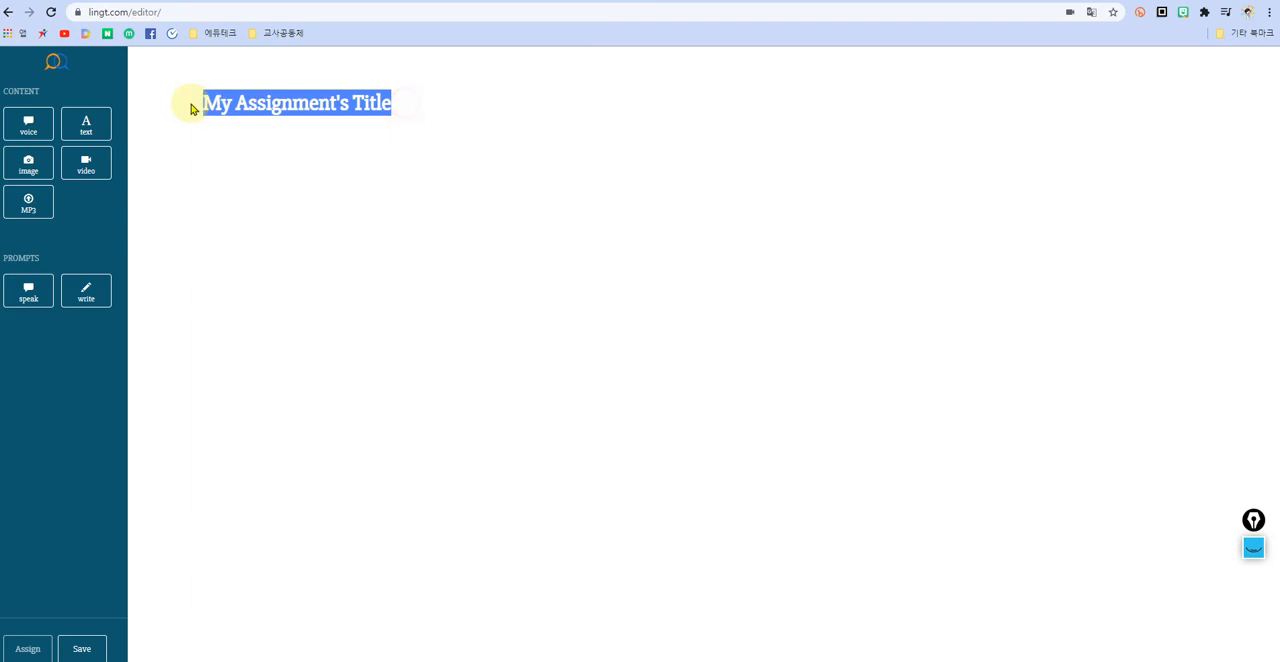
click(411, 109)
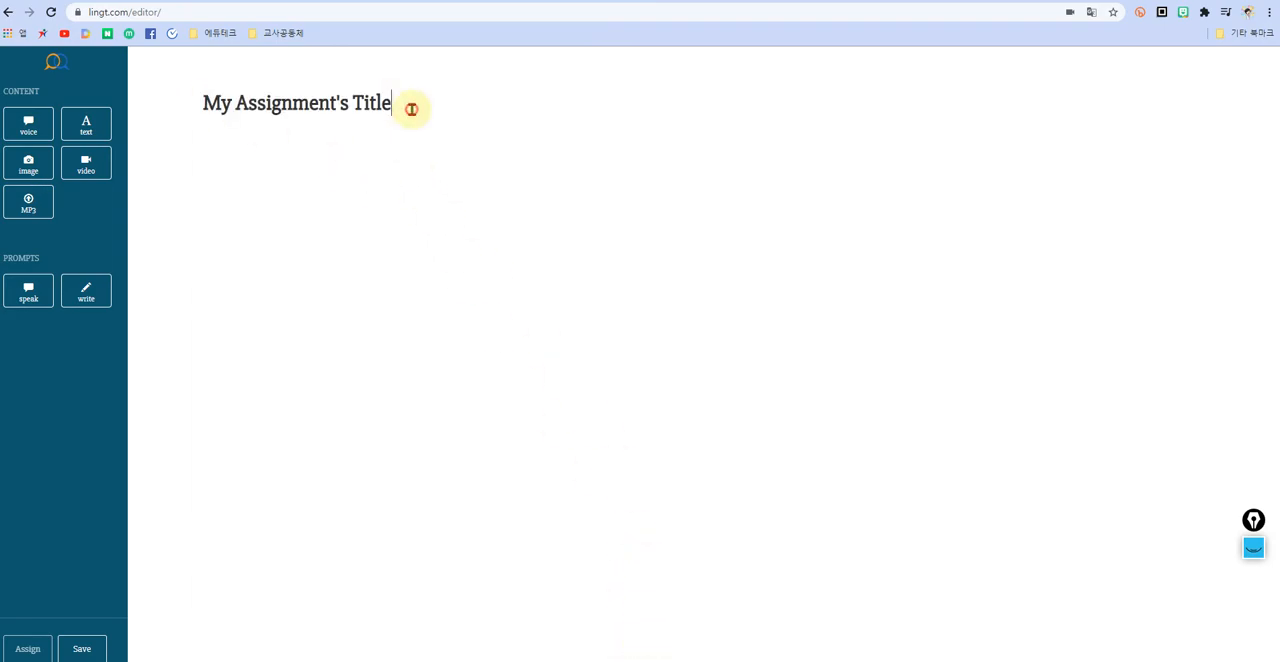
drag(400, 102, 194, 103)
click(386, 110)
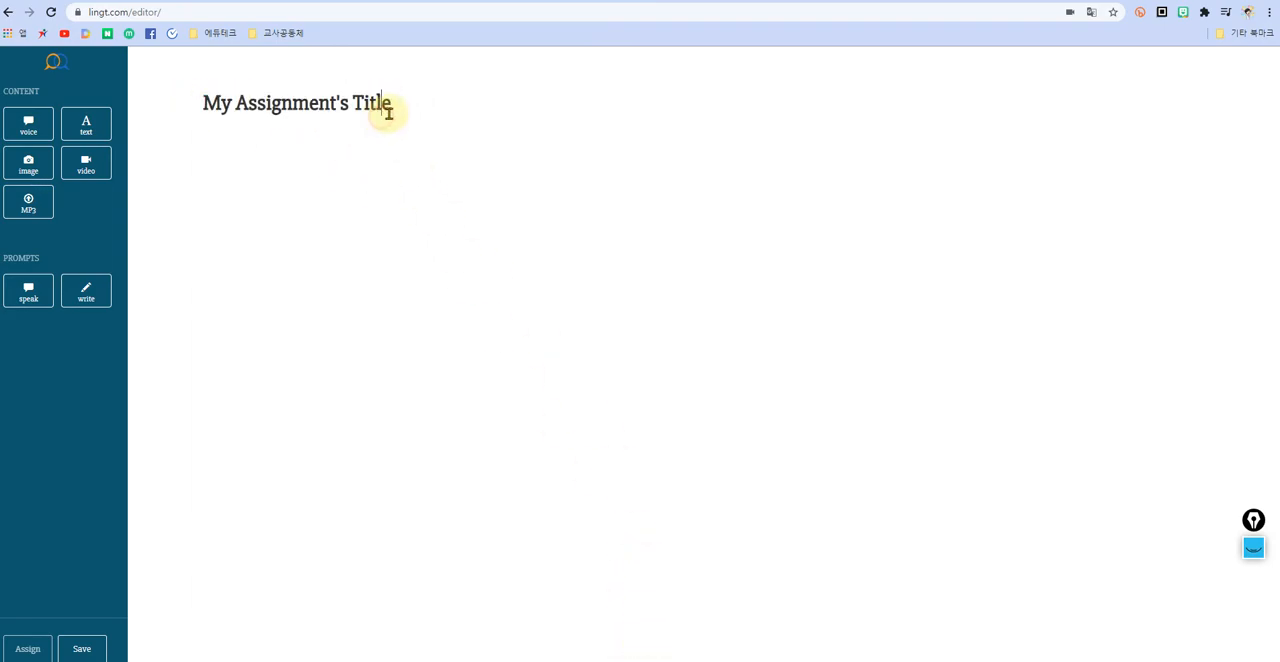
key(alt+Tab)
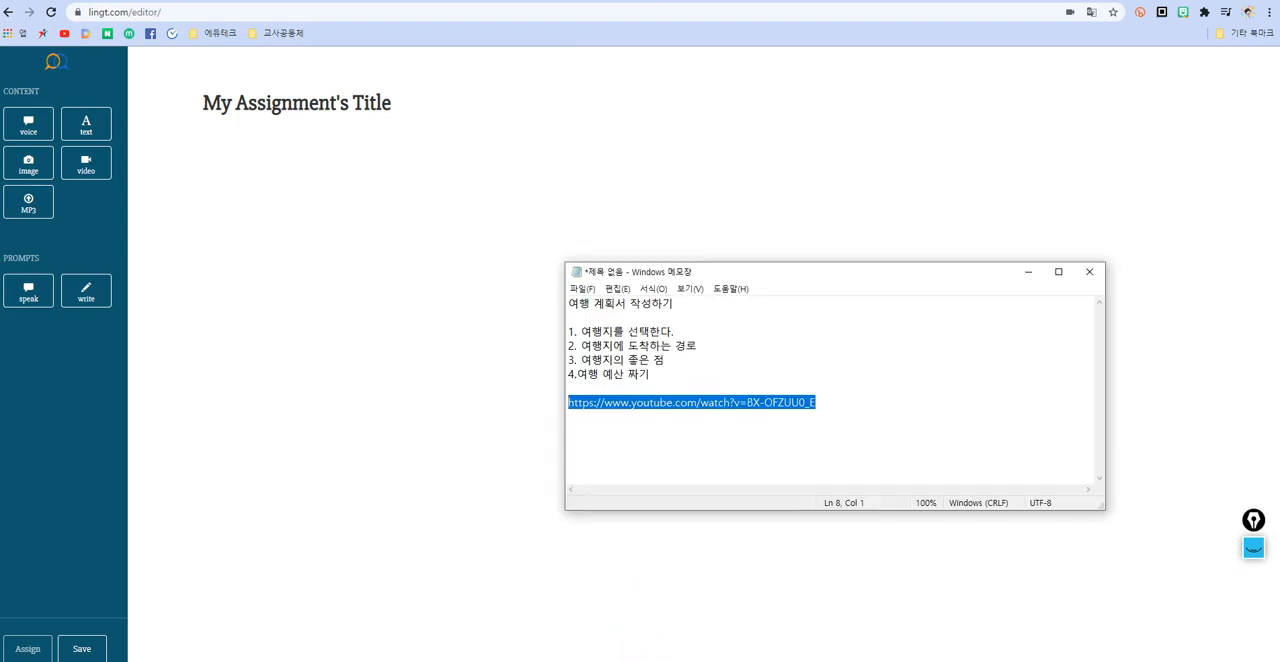
click(843, 331)
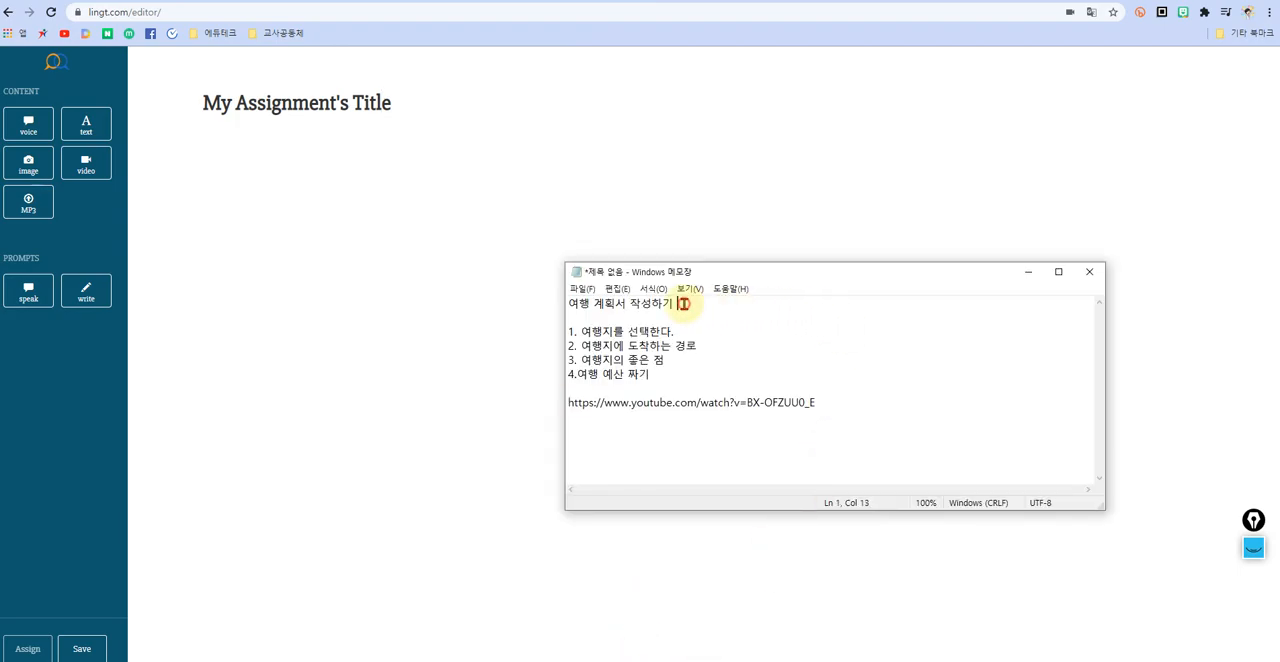
drag(682, 304, 566, 303)
key(ctrl+c)
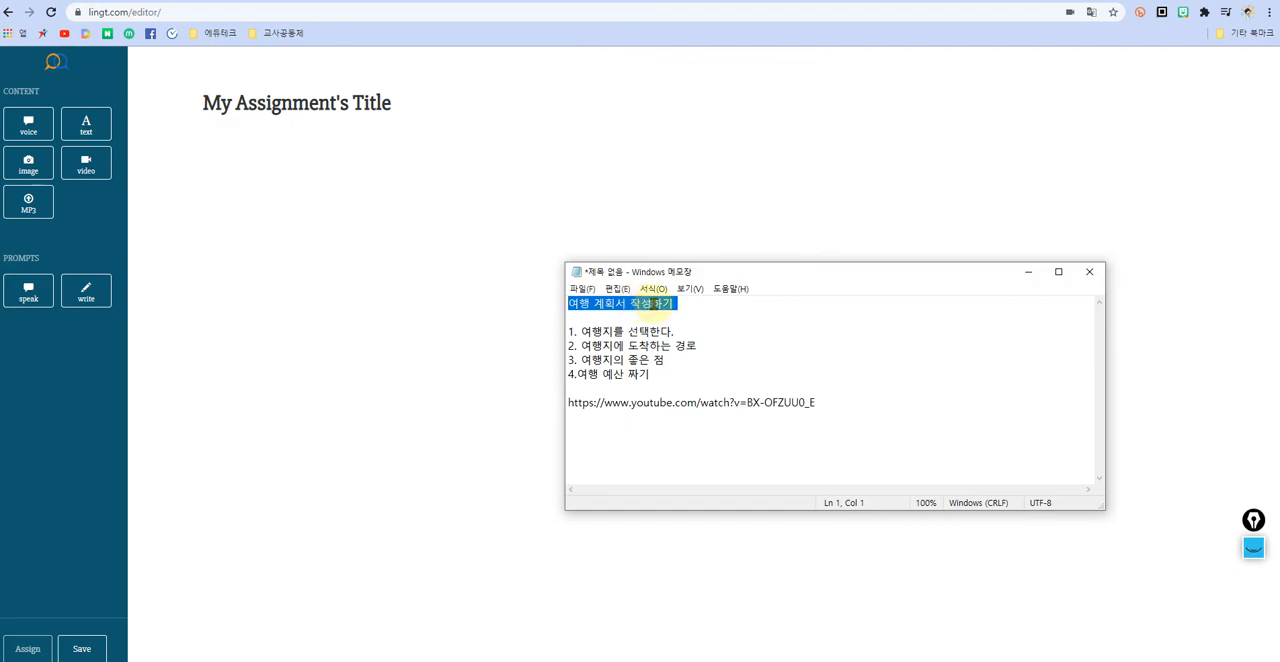
click(329, 103)
drag(400, 103, 152, 105)
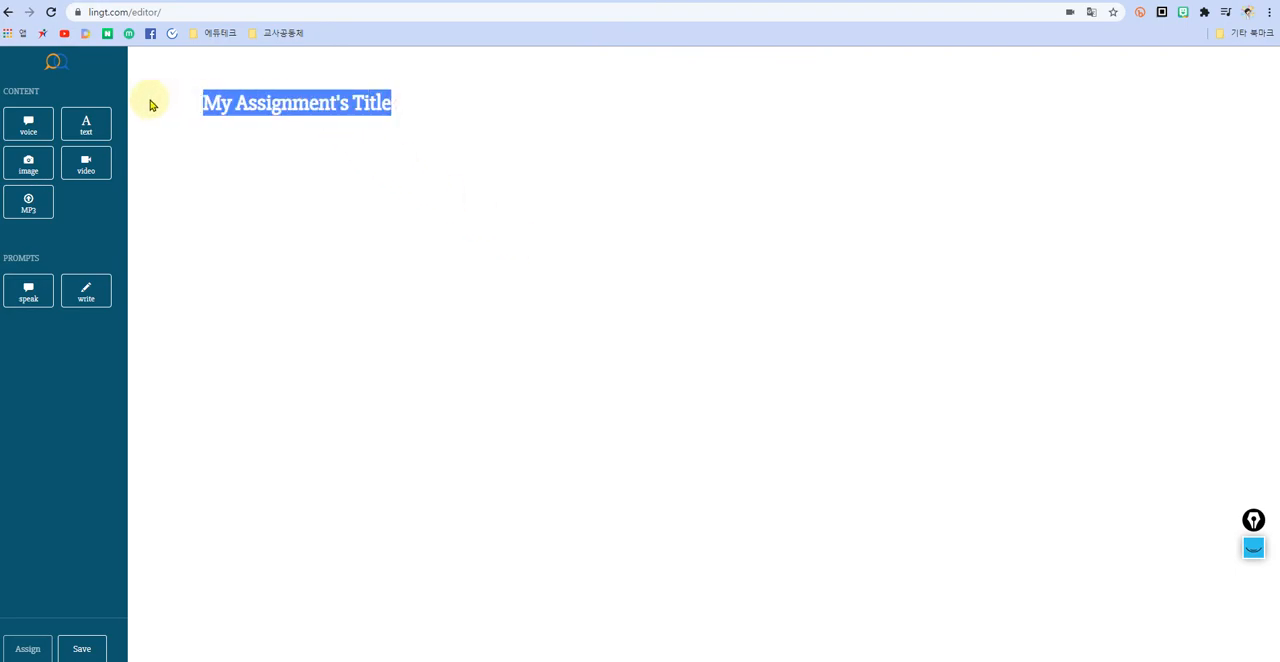
key(ctrl+v)
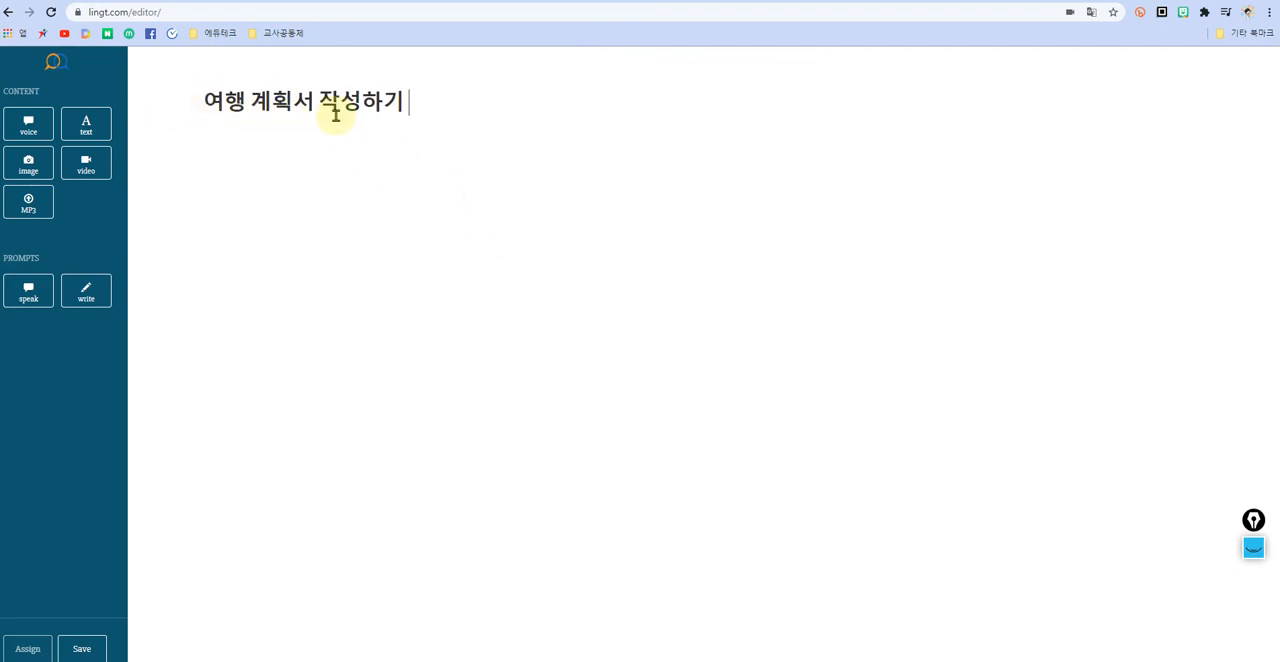
Step: Insert the word 일본 at the beginning of the assignment title
click(212, 100)
text(일본)
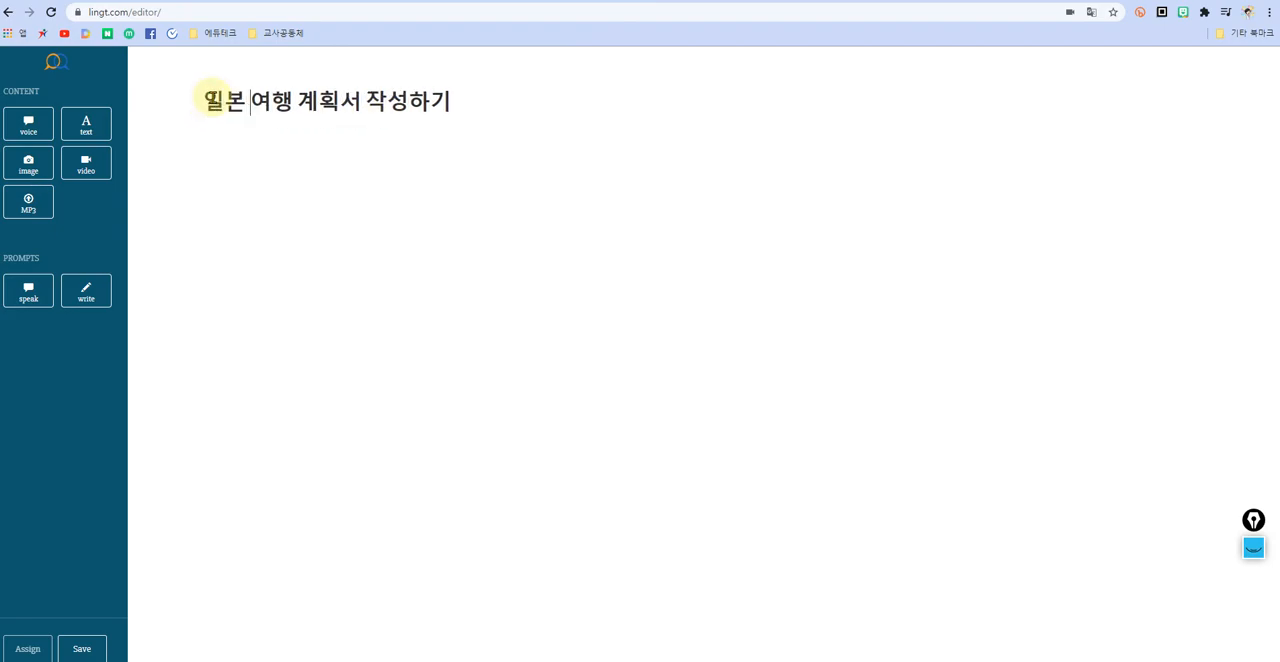
click(452, 104)
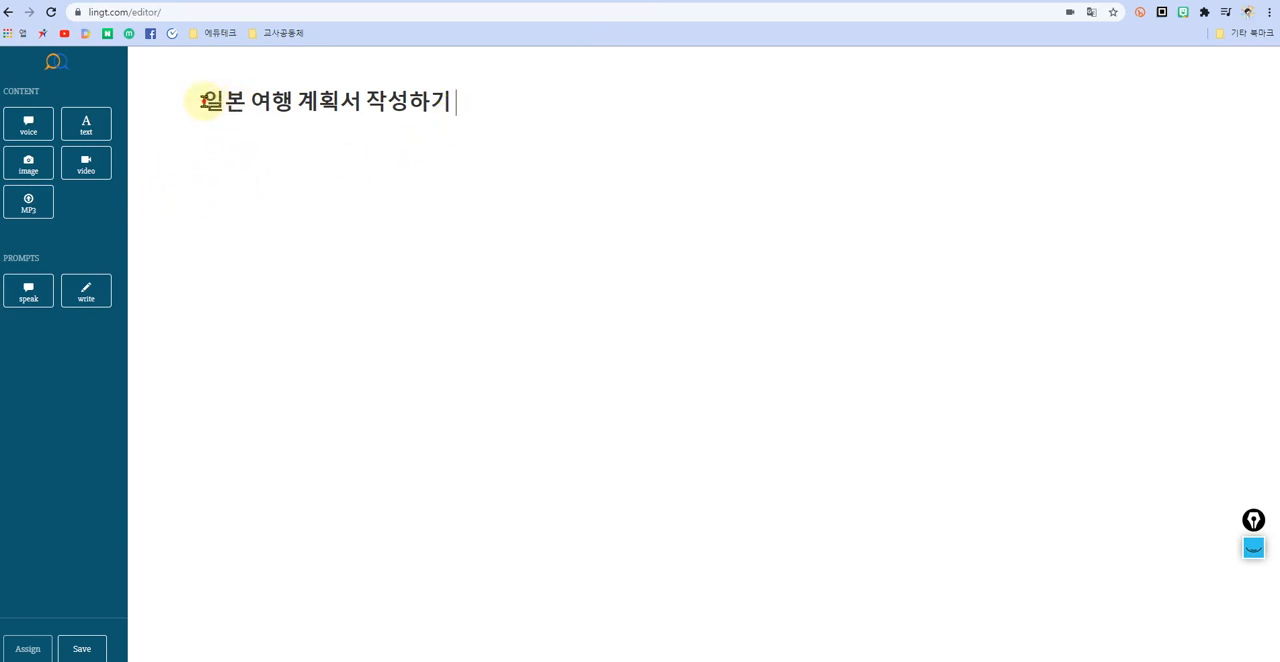
drag(203, 100, 483, 109)
click(433, 155)
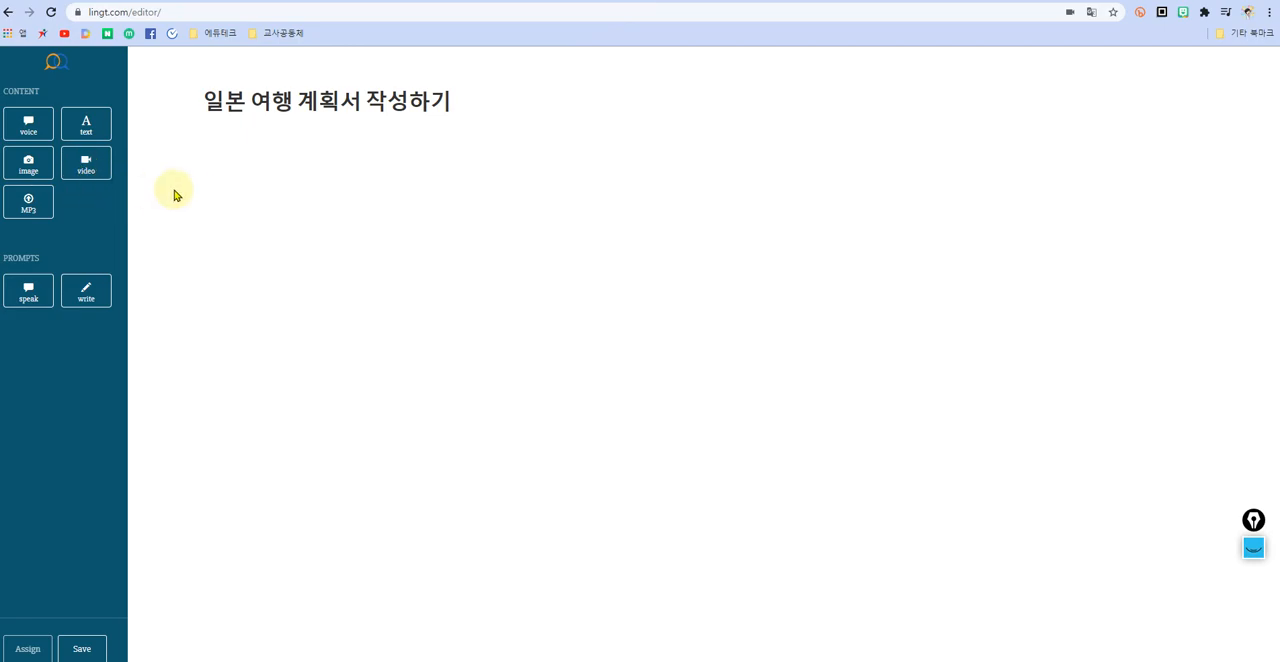
click(80, 165)
drag(80, 165, 250, 166)
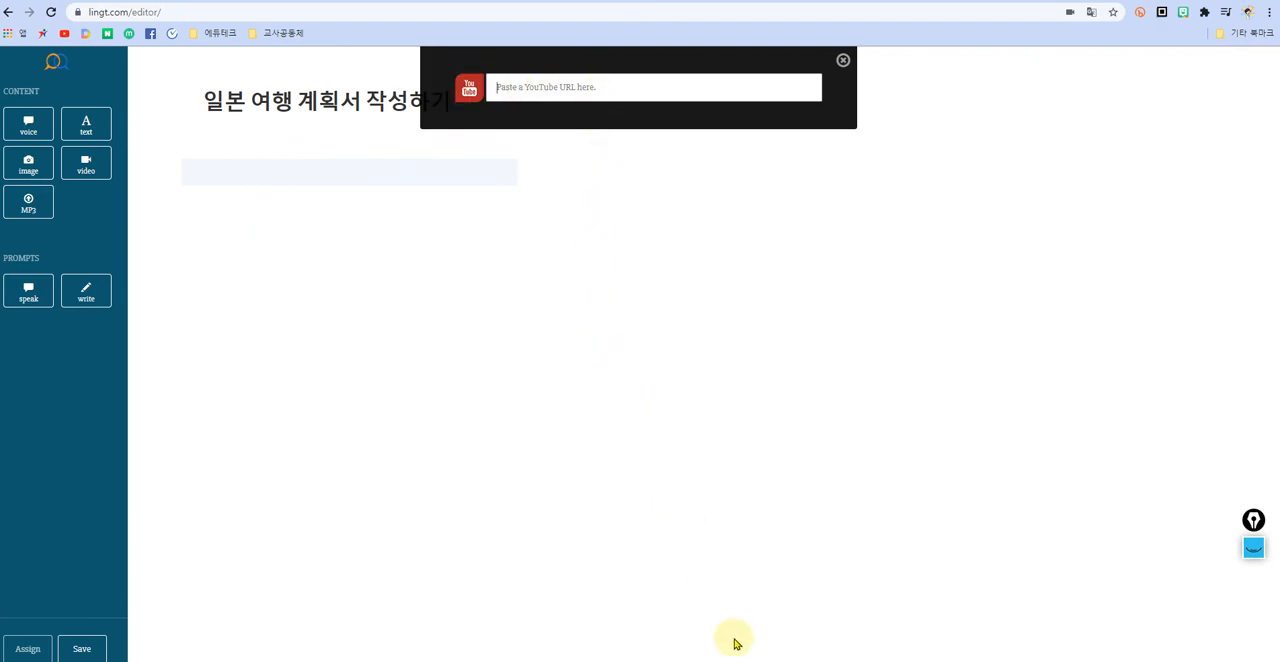
click(672, 659)
drag(832, 402, 551, 403)
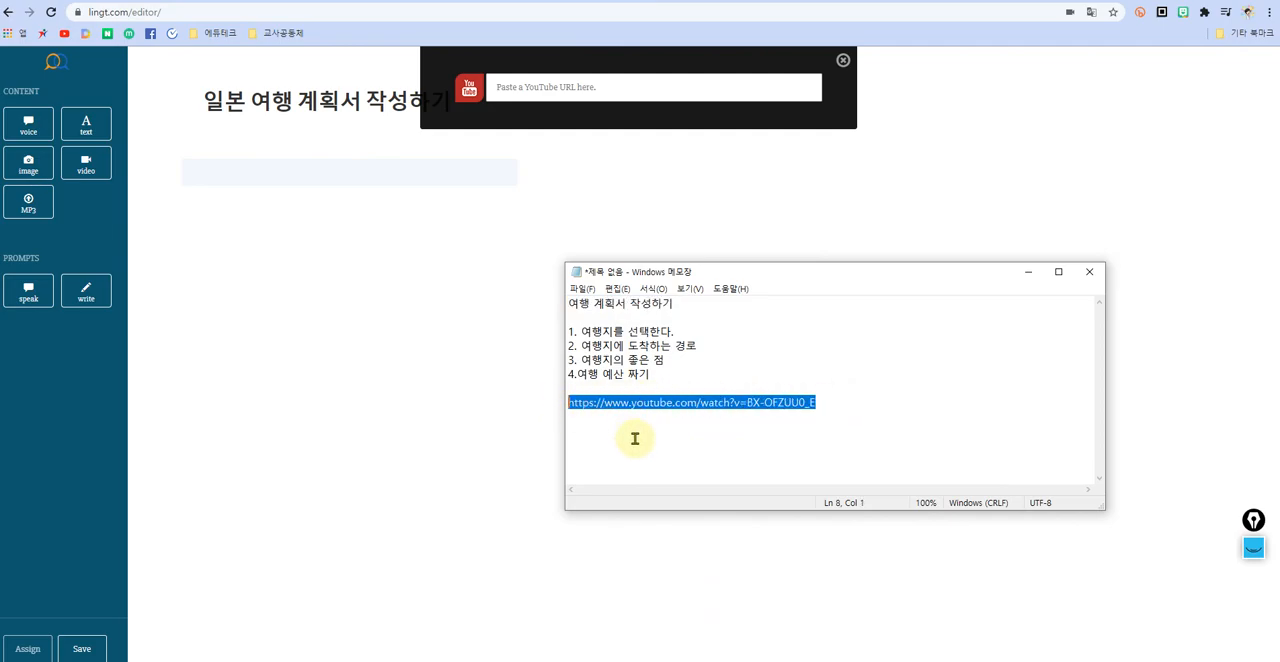
click(601, 86)
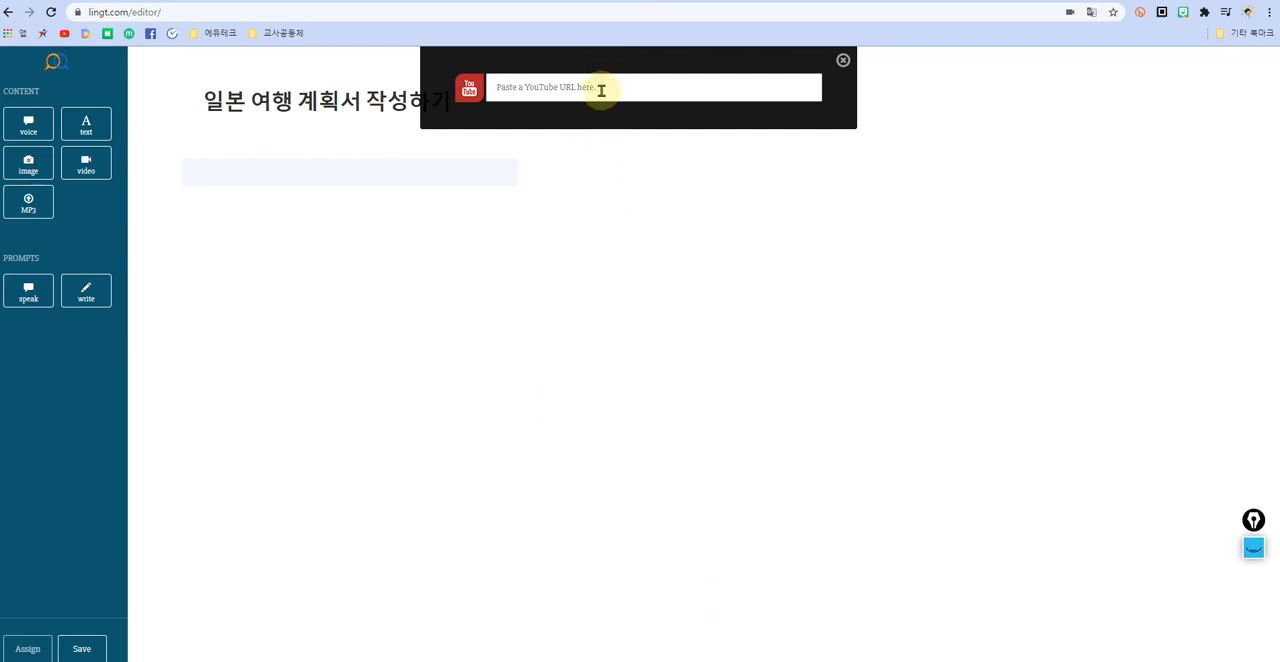
key(ctrl+v)
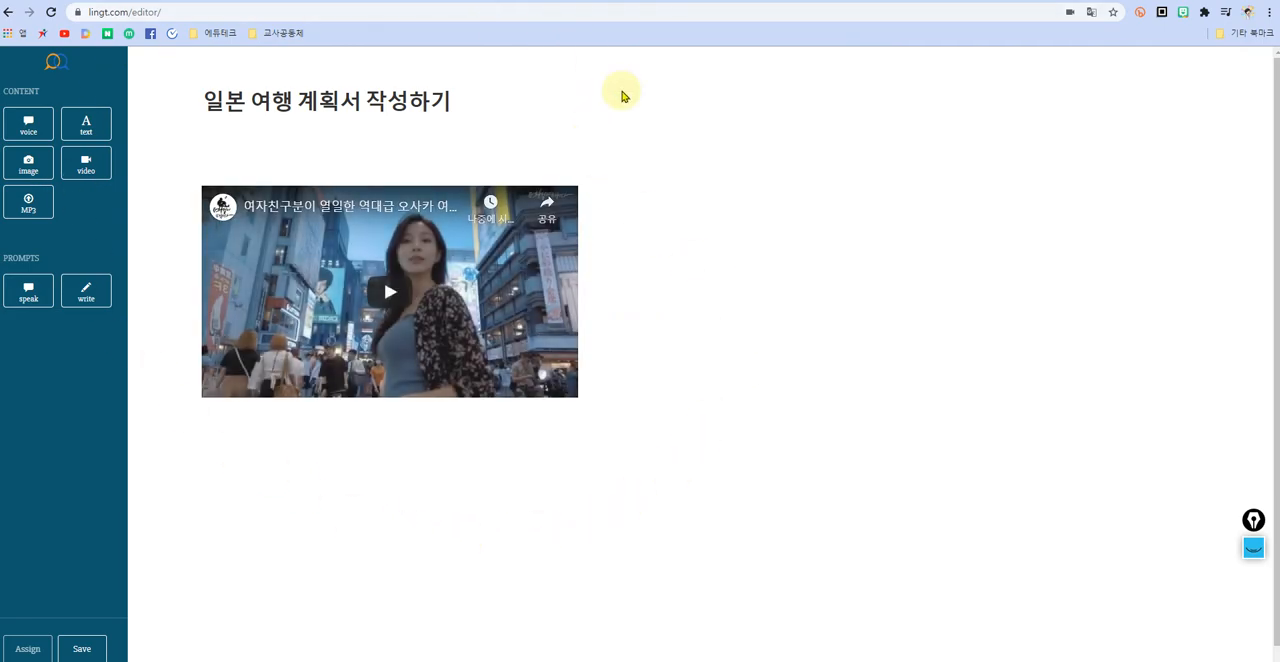
click(390, 291)
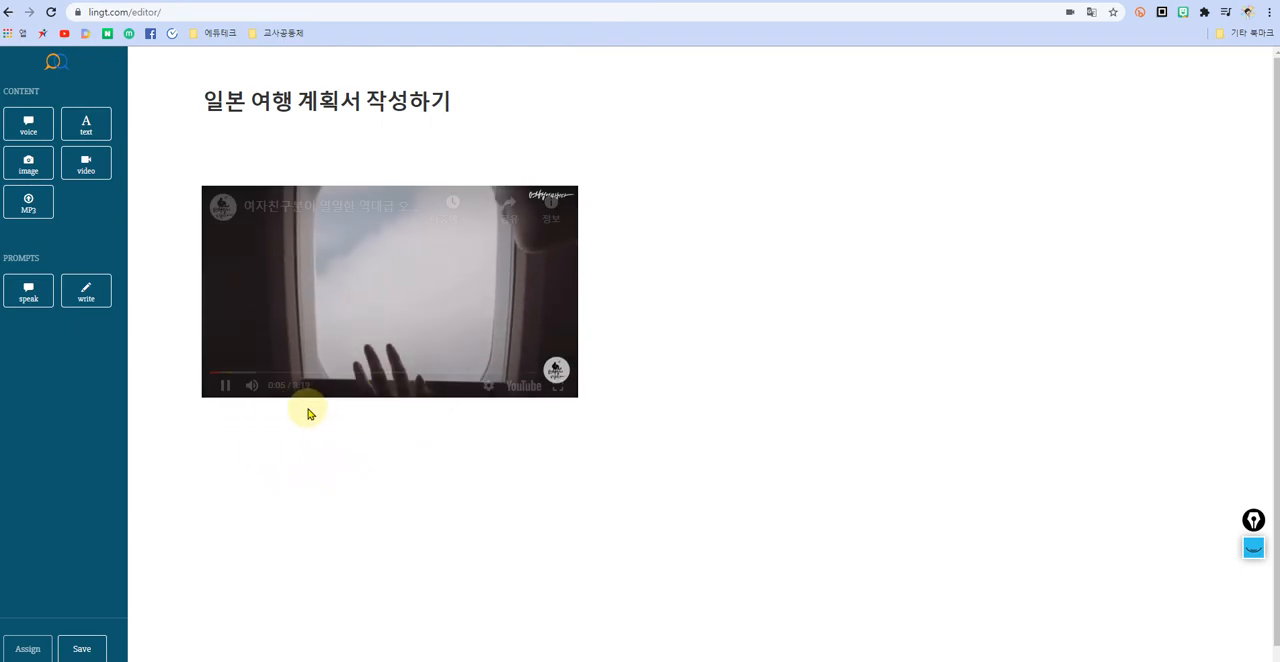
click(226, 387)
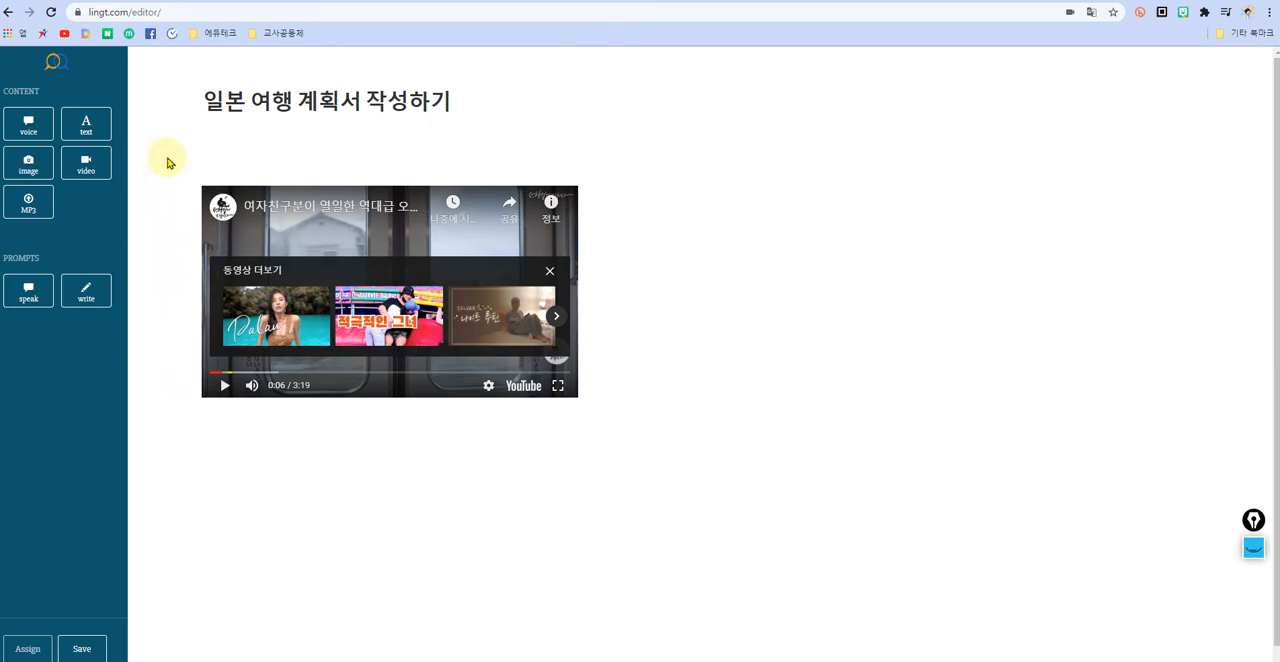
Step: Add an image block below the video and upload the 오사카성 picture from the desktop into it
drag(28, 163, 302, 500)
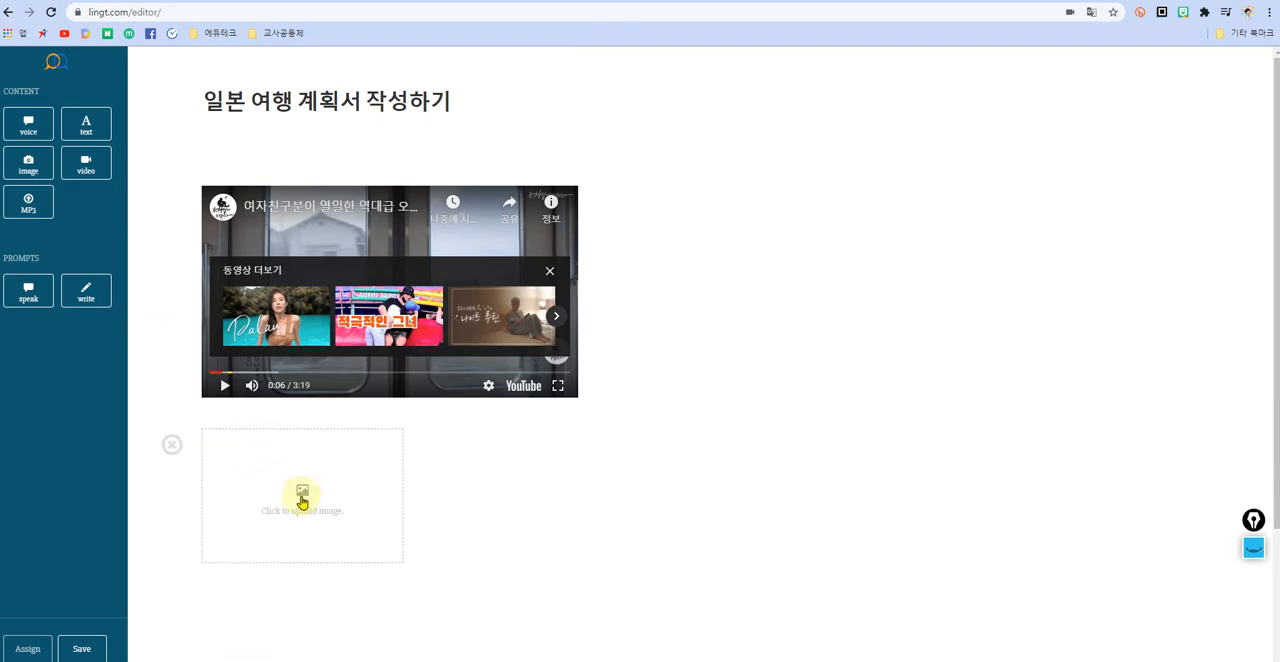
click(307, 507)
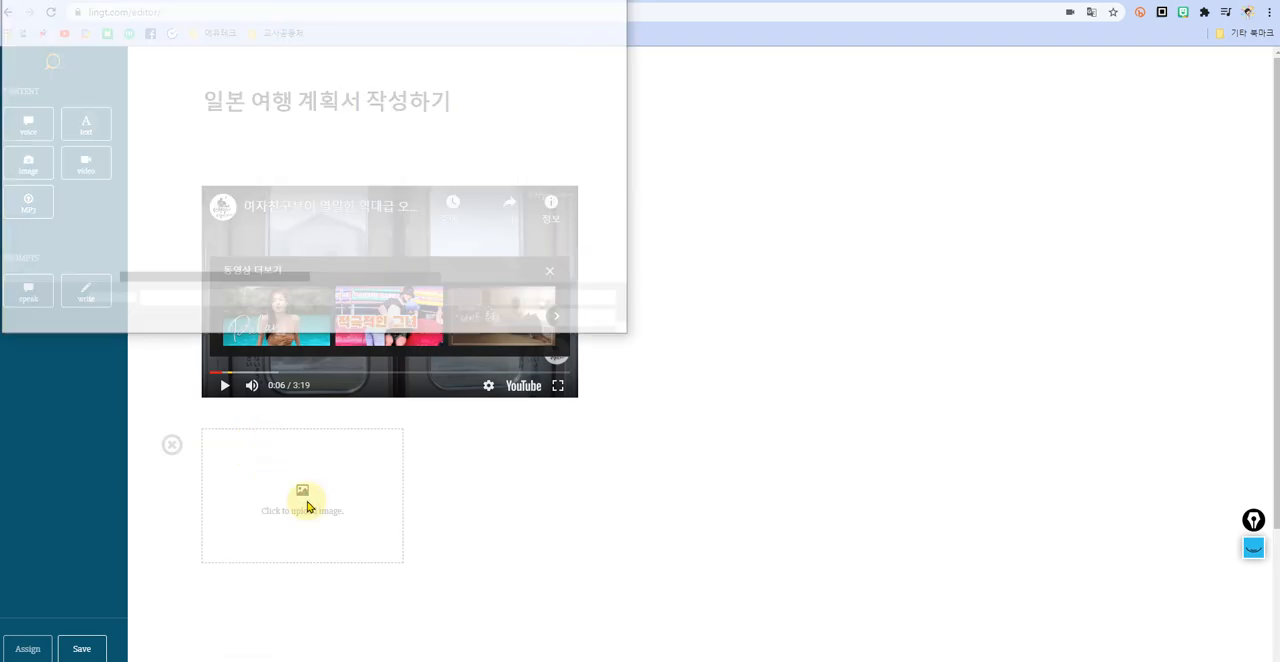
click(151, 104)
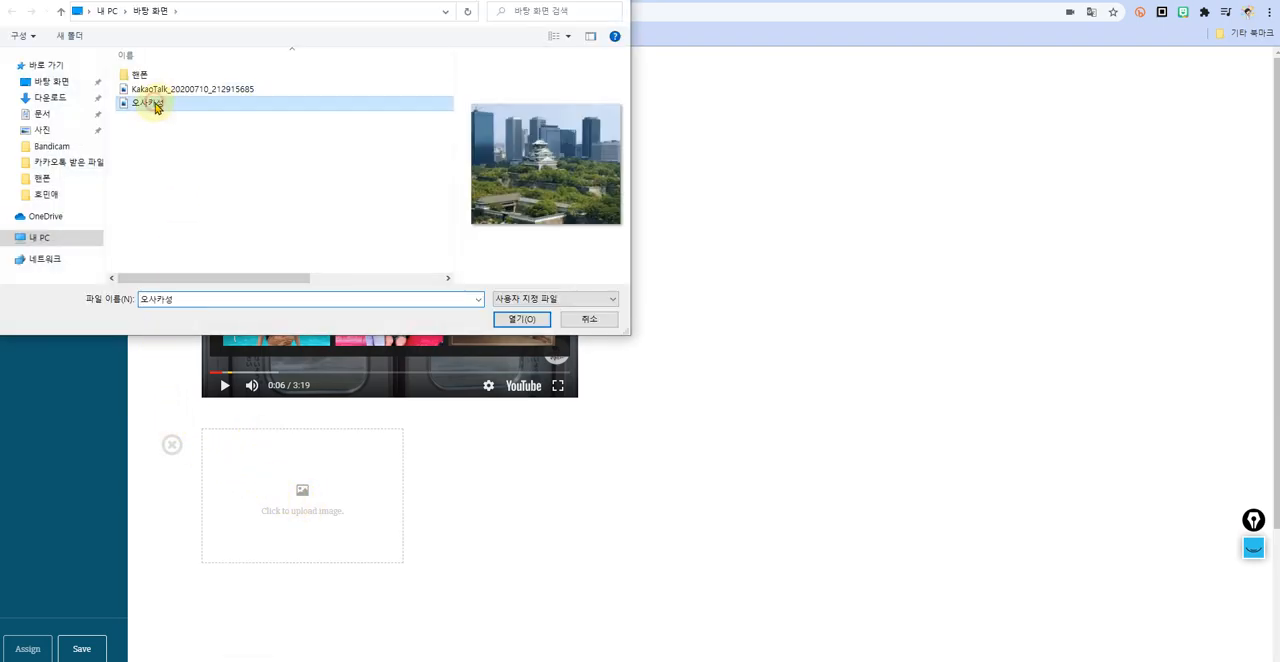
click(523, 320)
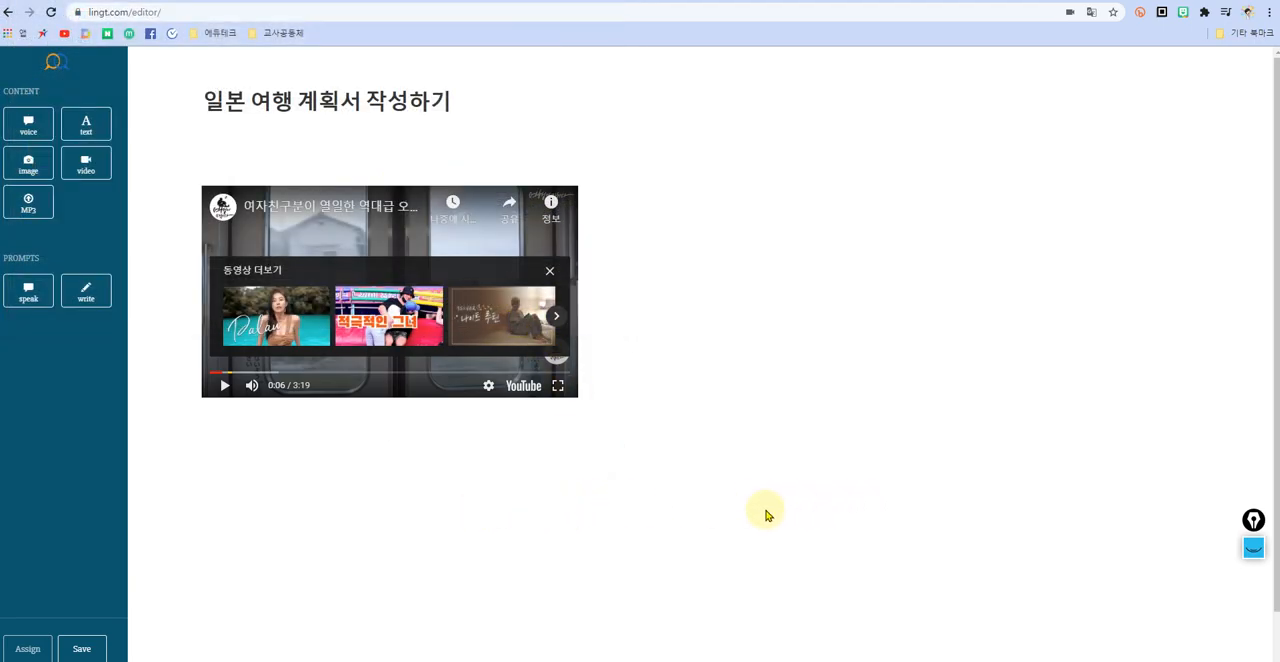
Step: Add a voice block below the castle image
scroll(800, 512, down, 3)
scroll(780, 510, down, 1)
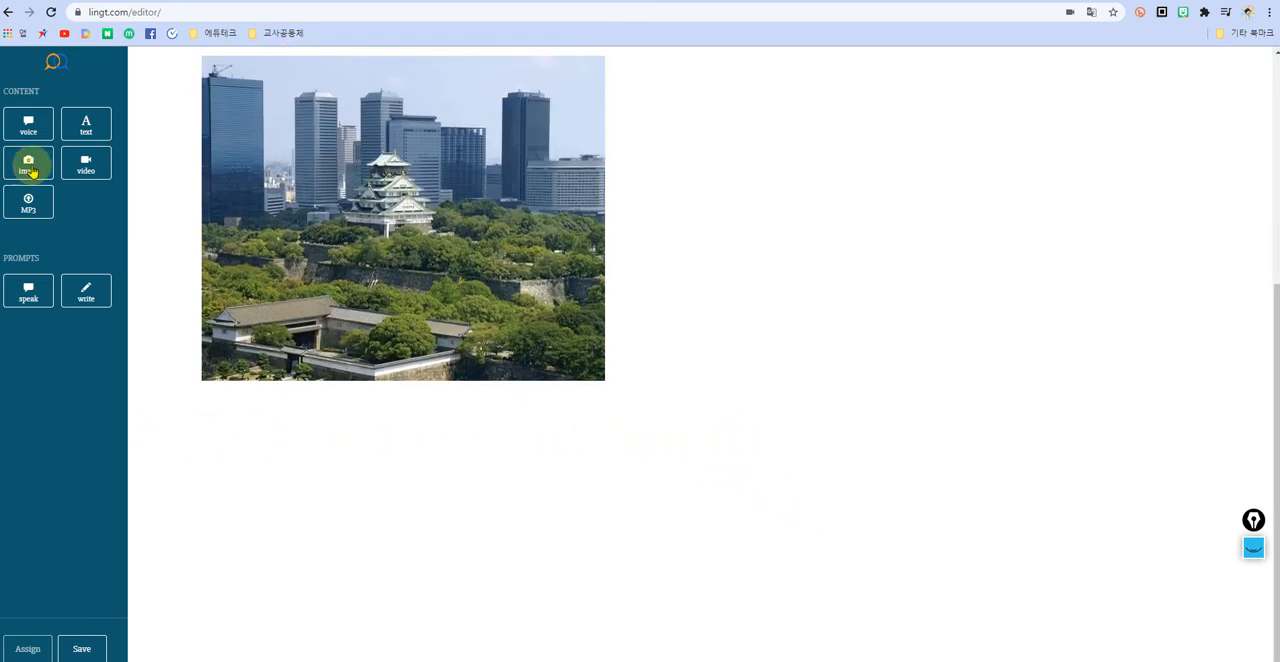
drag(25, 130, 274, 425)
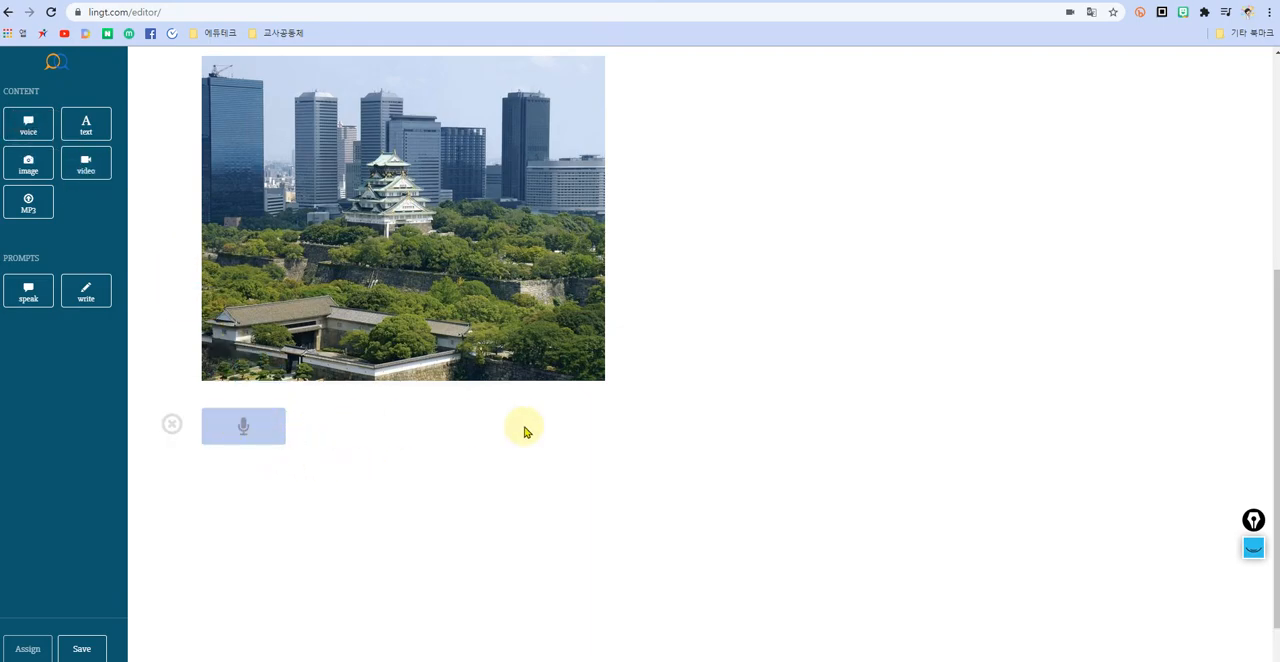
Step: Record a spoken message in the voice block, stop the recording and play it back
scroll(620, 294, up, 4)
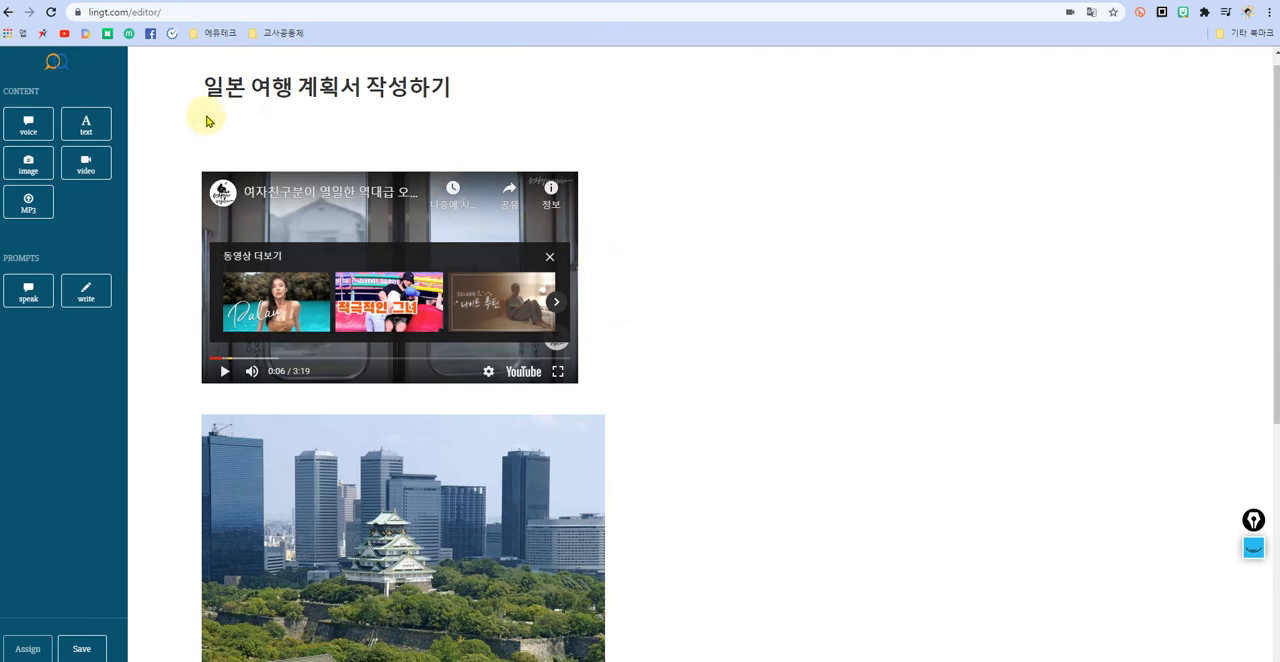
scroll(663, 449, down, 4)
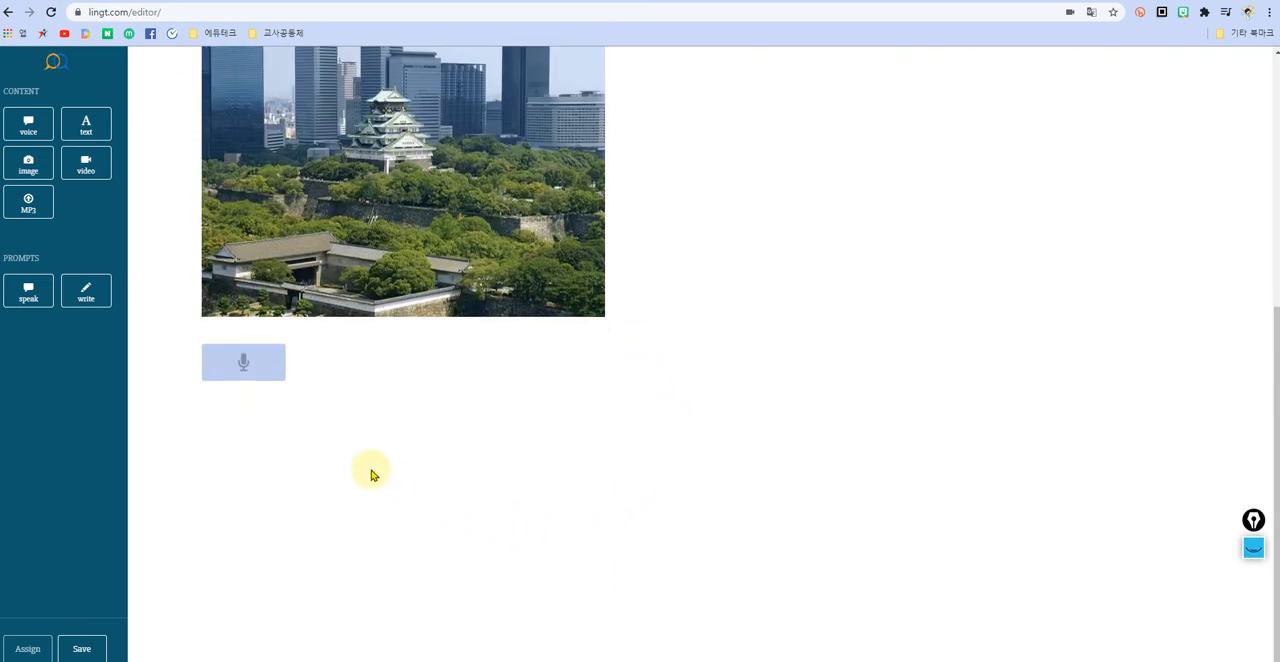
click(250, 373)
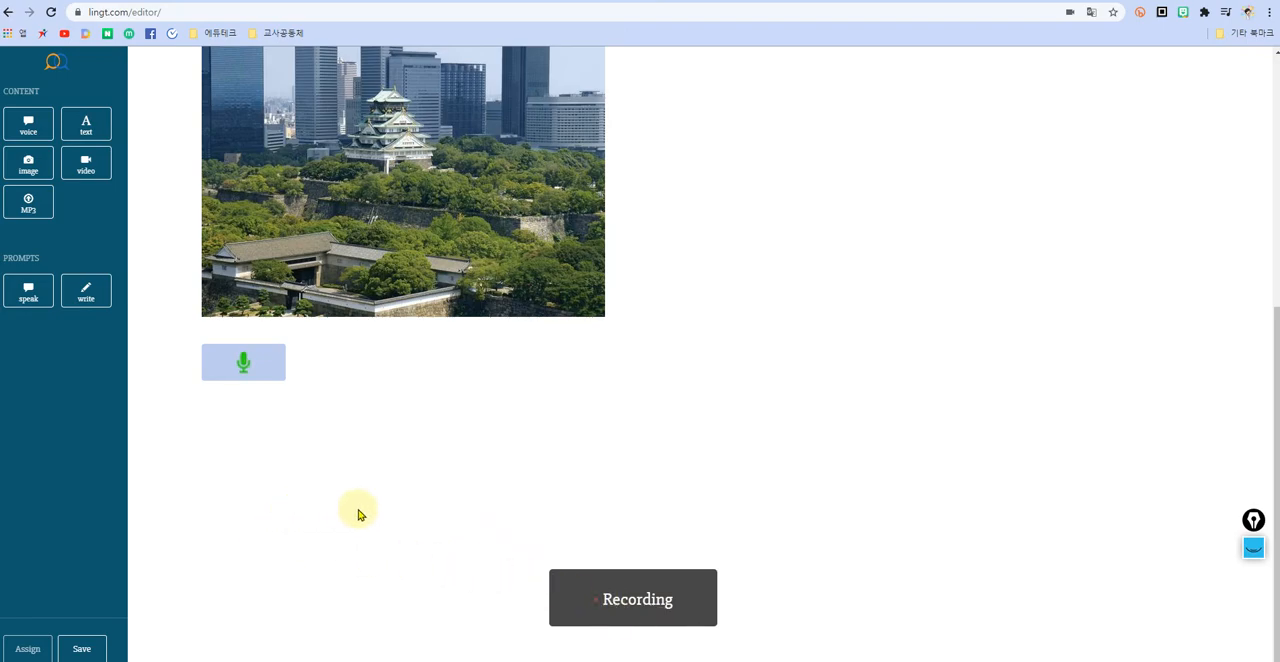
scroll(415, 505, up, 4)
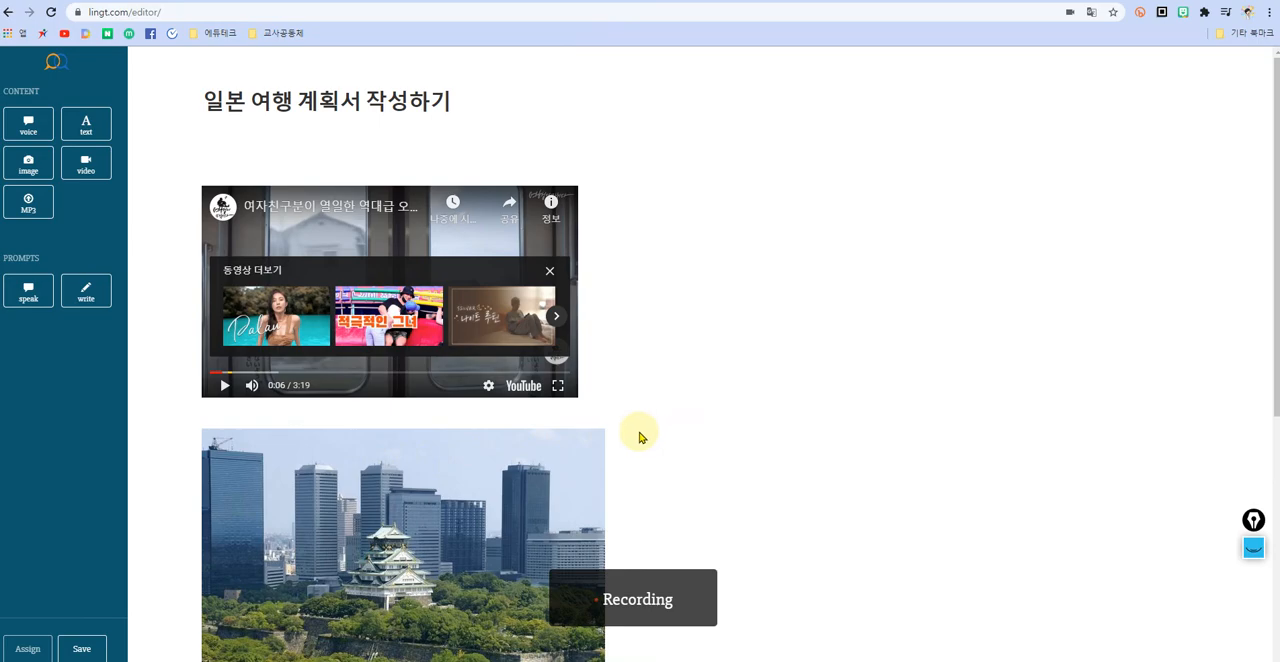
scroll(640, 443, down, 4)
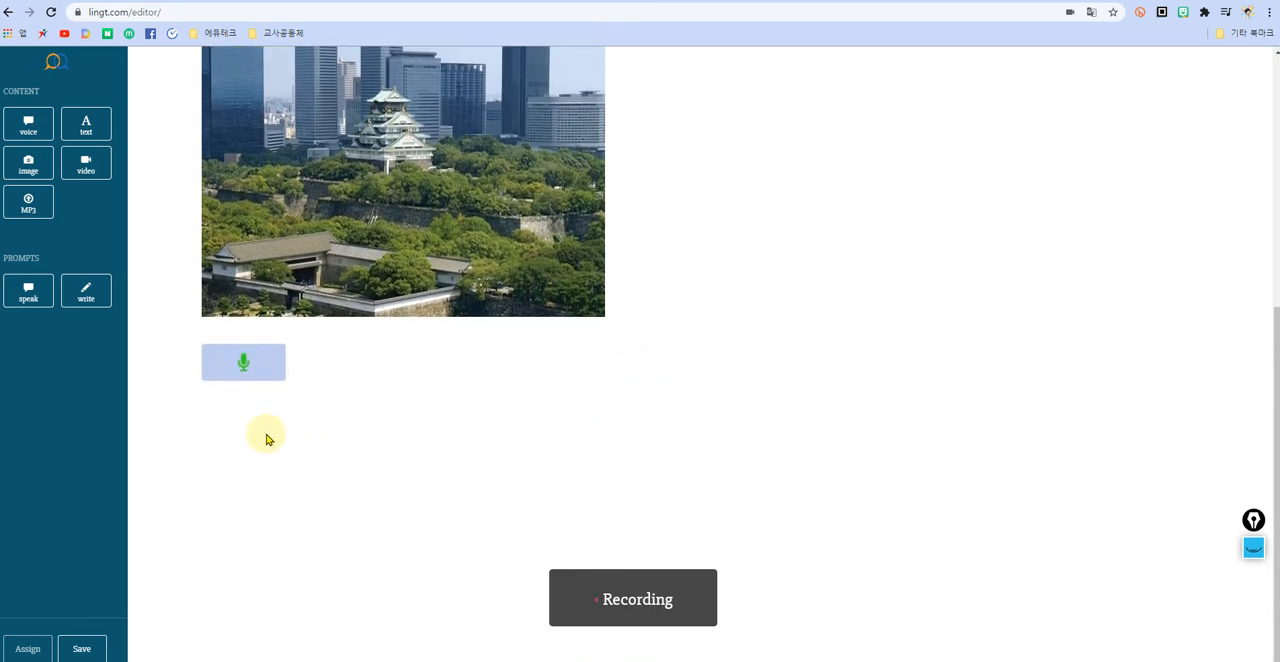
click(238, 368)
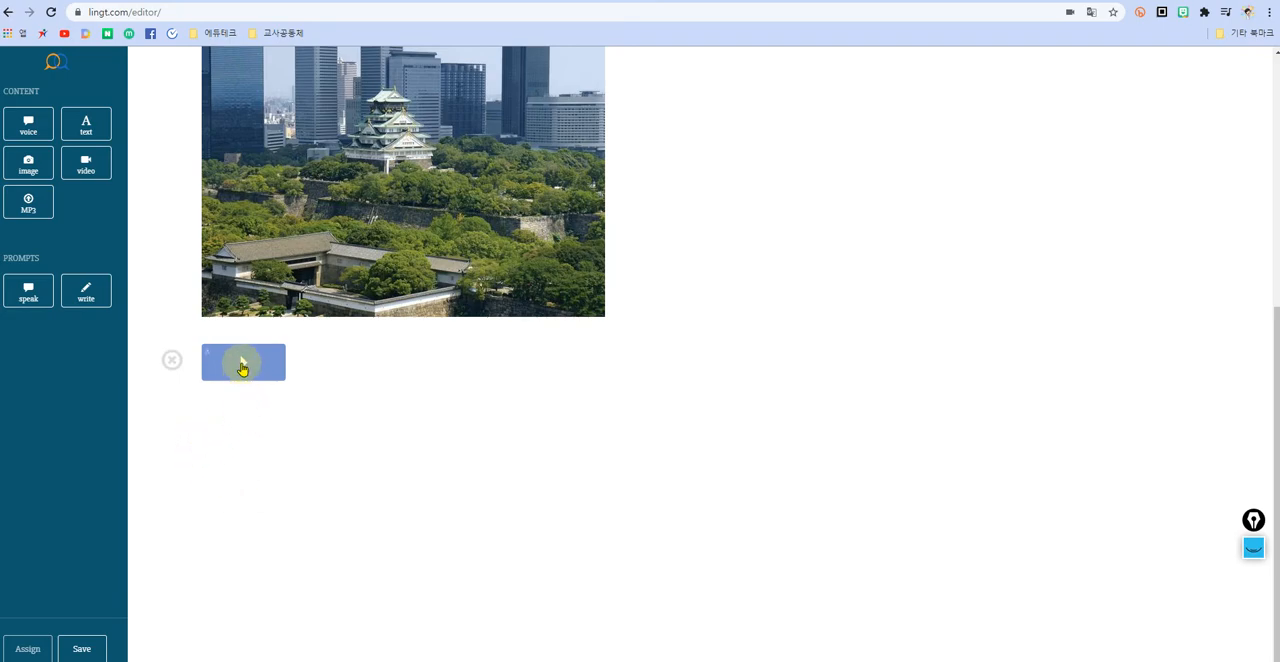
click(241, 366)
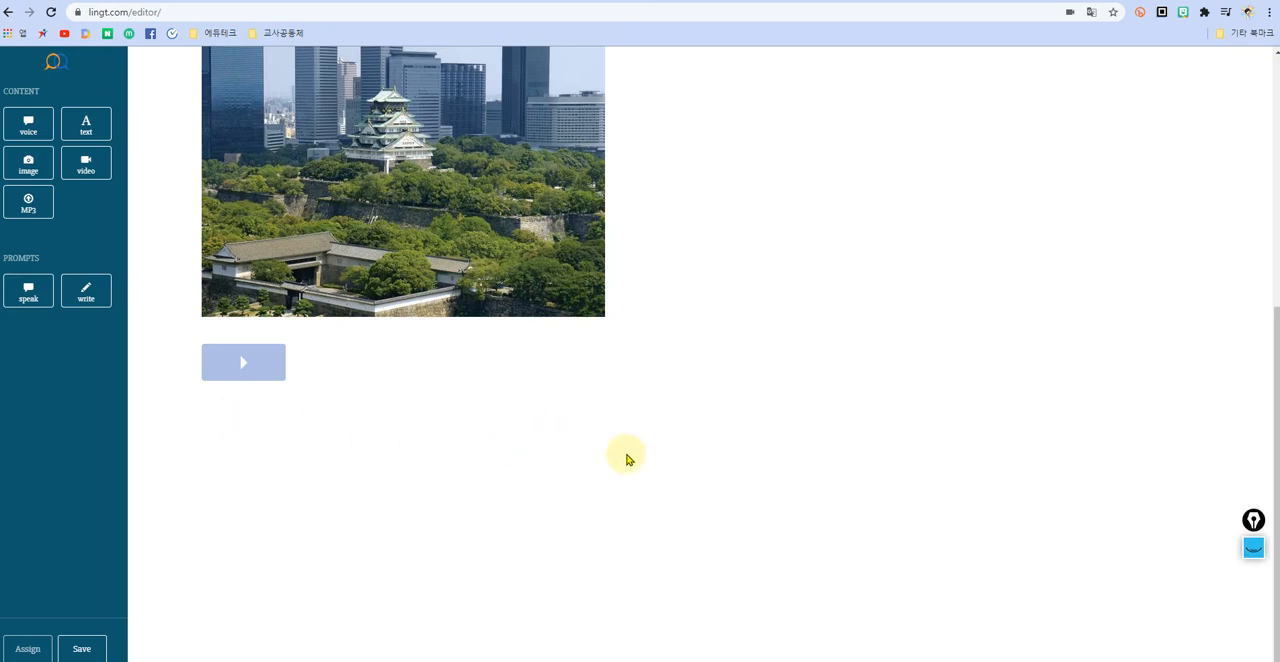
Step: Add a text block below the voice block
scroll(667, 446, up, 5)
scroll(667, 486, down, 5)
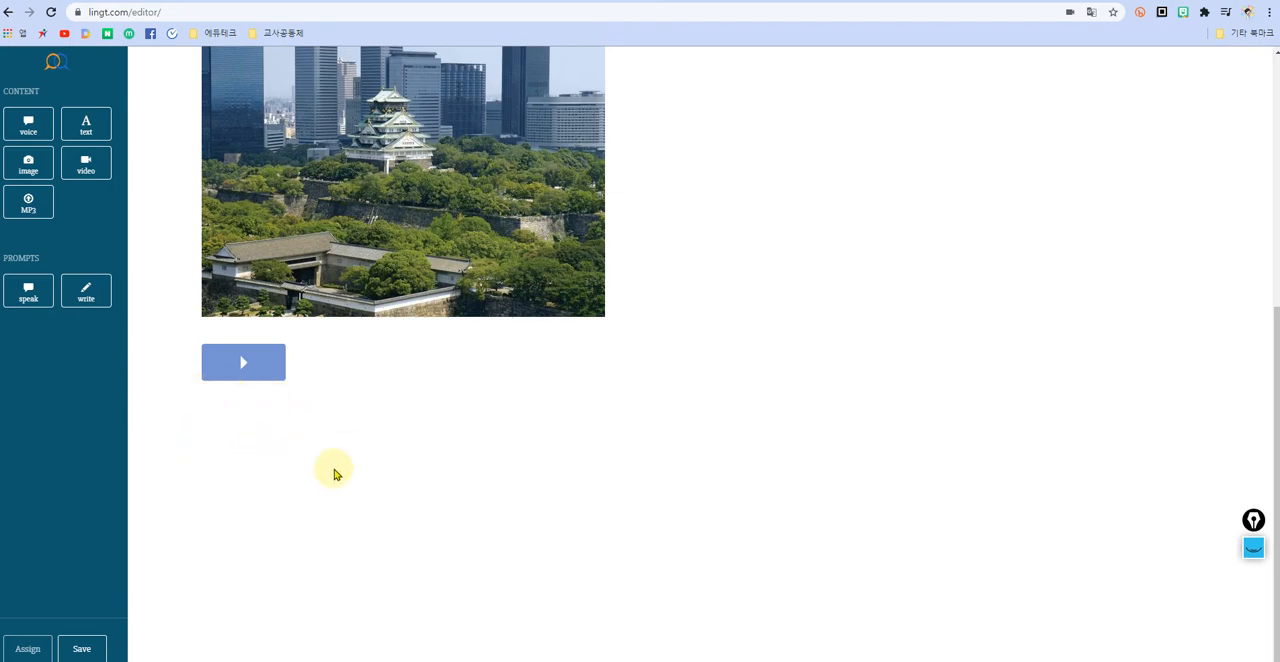
scroll(488, 460, up, 3)
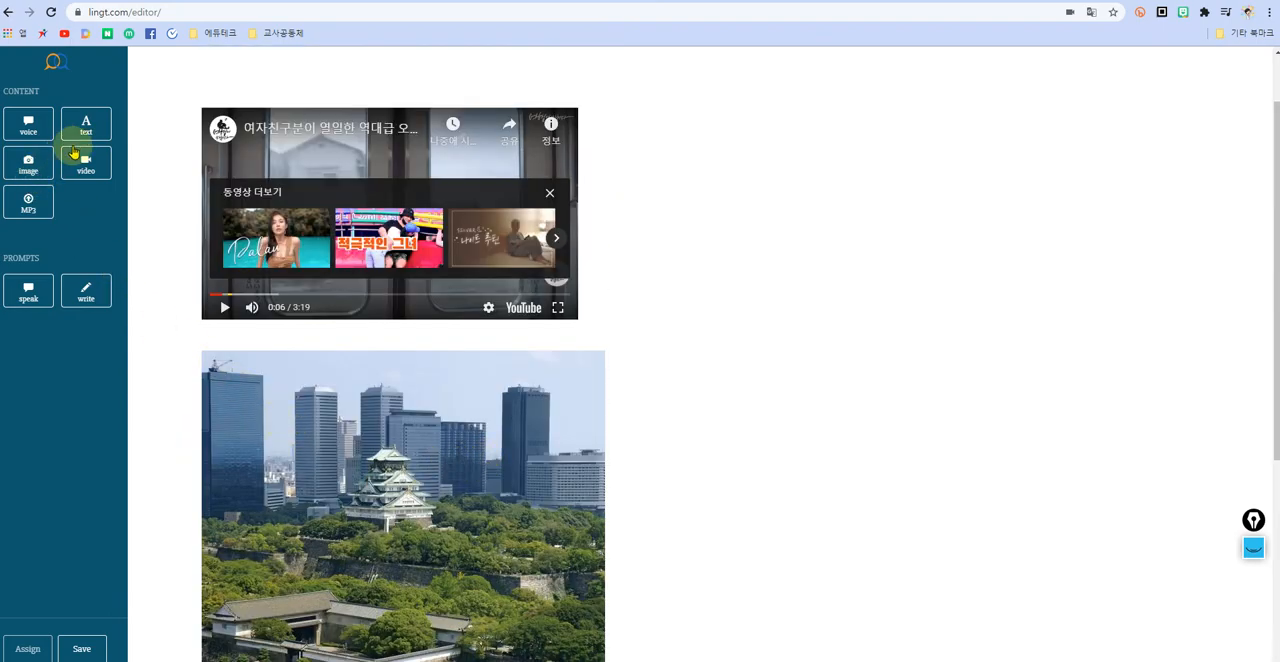
drag(87, 135, 235, 428)
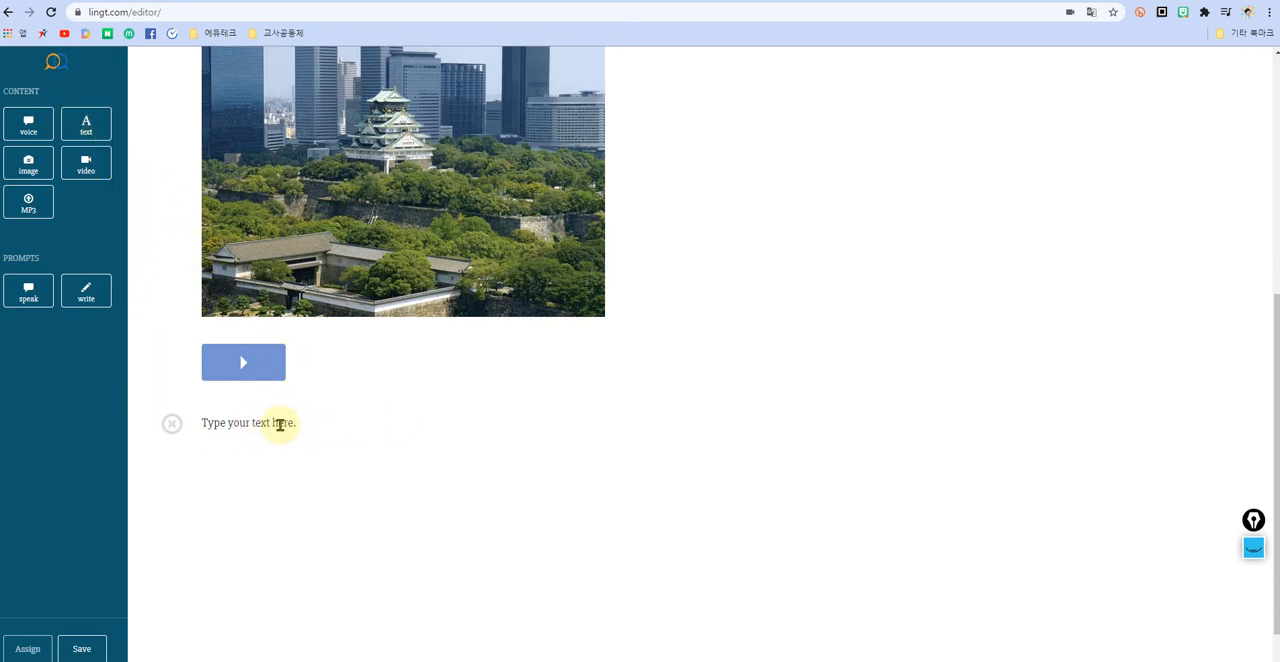
Step: Replace the new text block's placeholder with the four numbered travel-plan lines, 여행지를 선택한다 through 여행 예산 짜기, from the Notepad notes
key(alt+Tab)
click(662, 377)
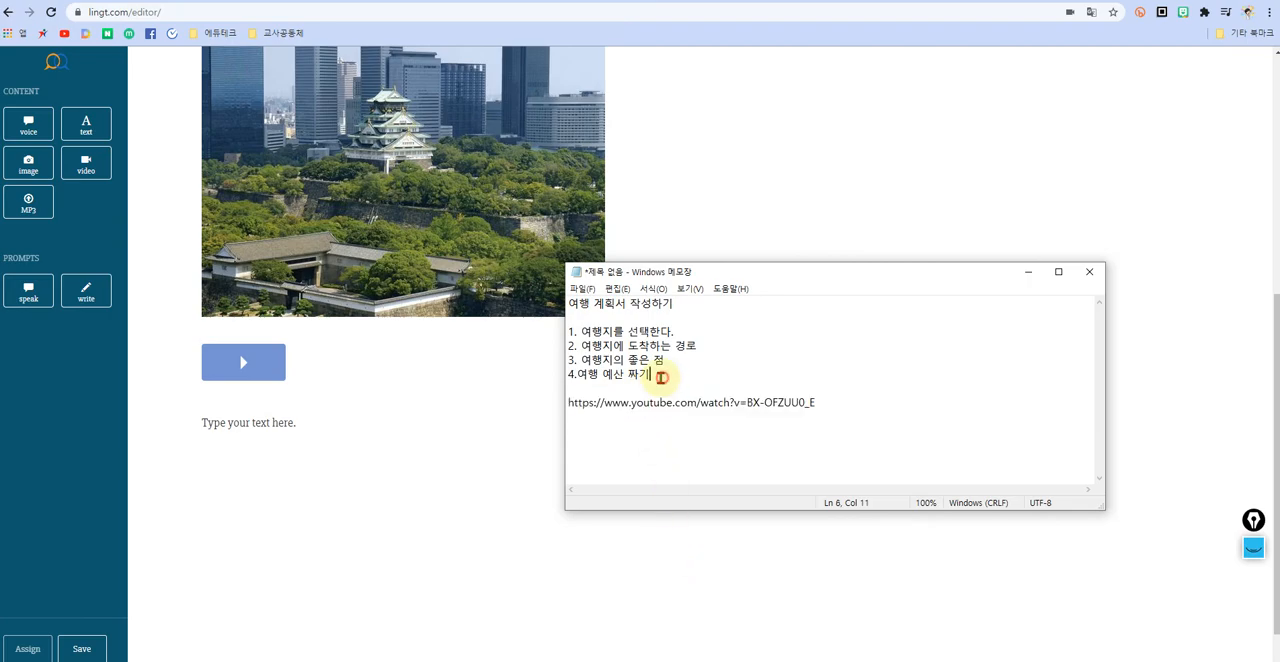
drag(662, 377, 561, 329)
key(ctrl+c)
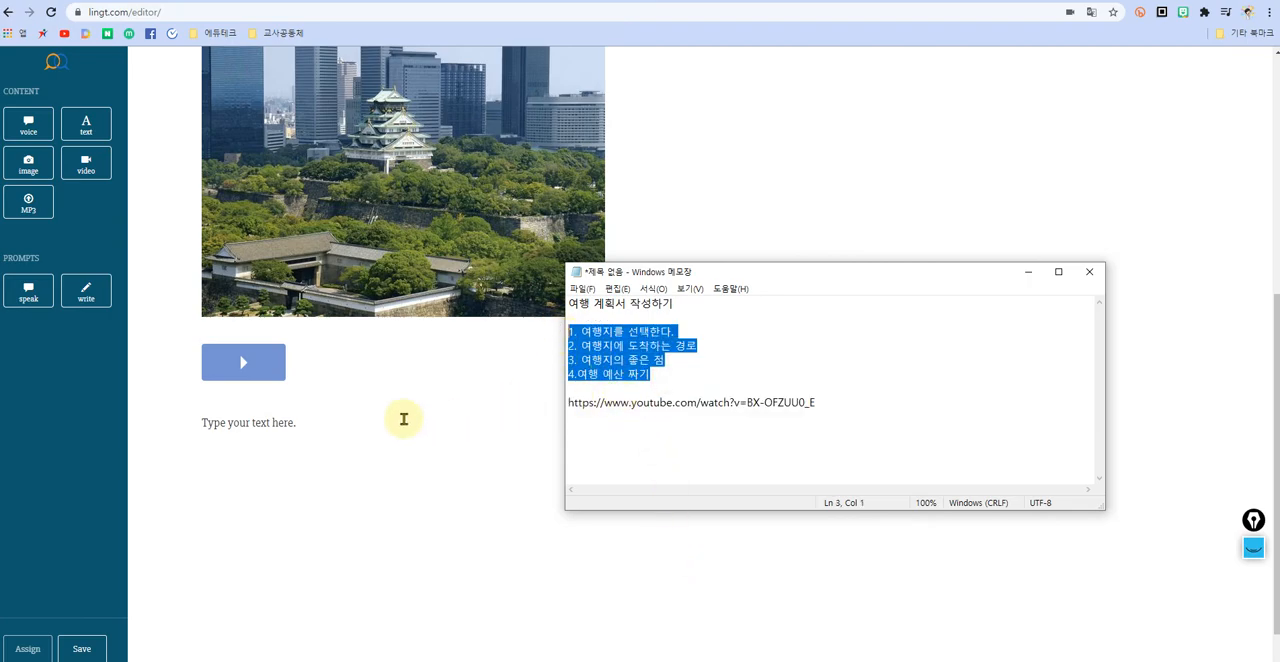
click(206, 423)
drag(203, 423, 327, 428)
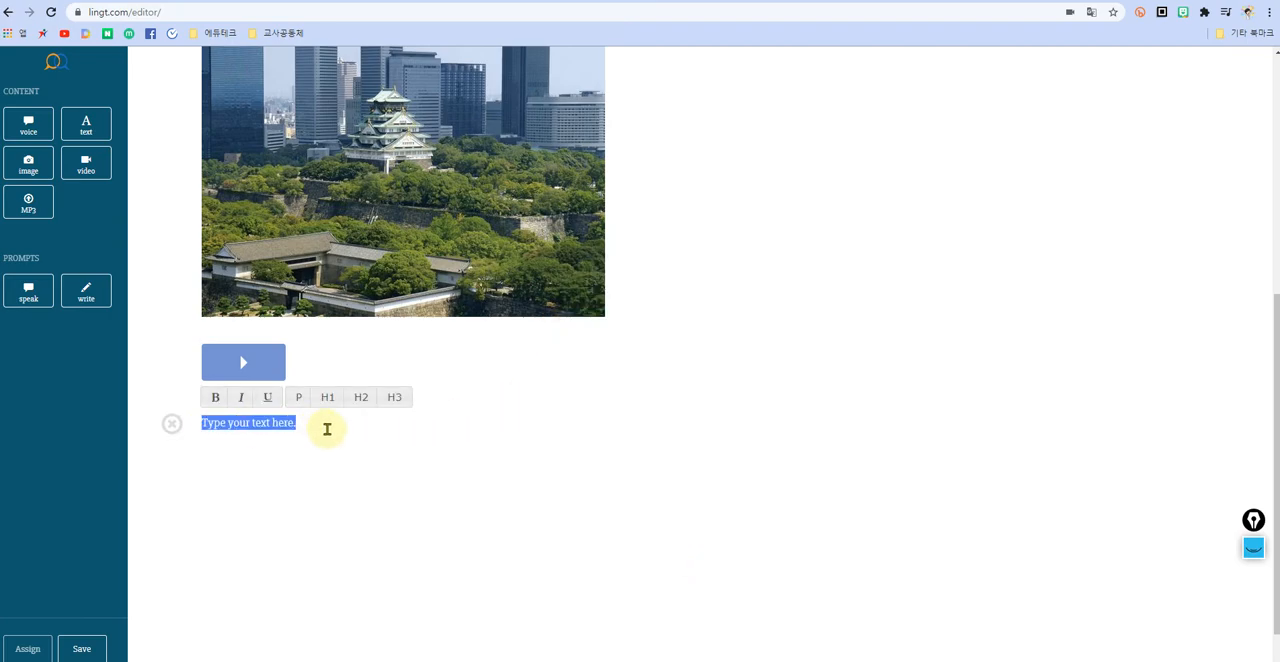
key(ctrl+v)
Step: Insert the line "0. 일본여행 회화 책자만들기" above the first item of the pasted list
click(199, 422)
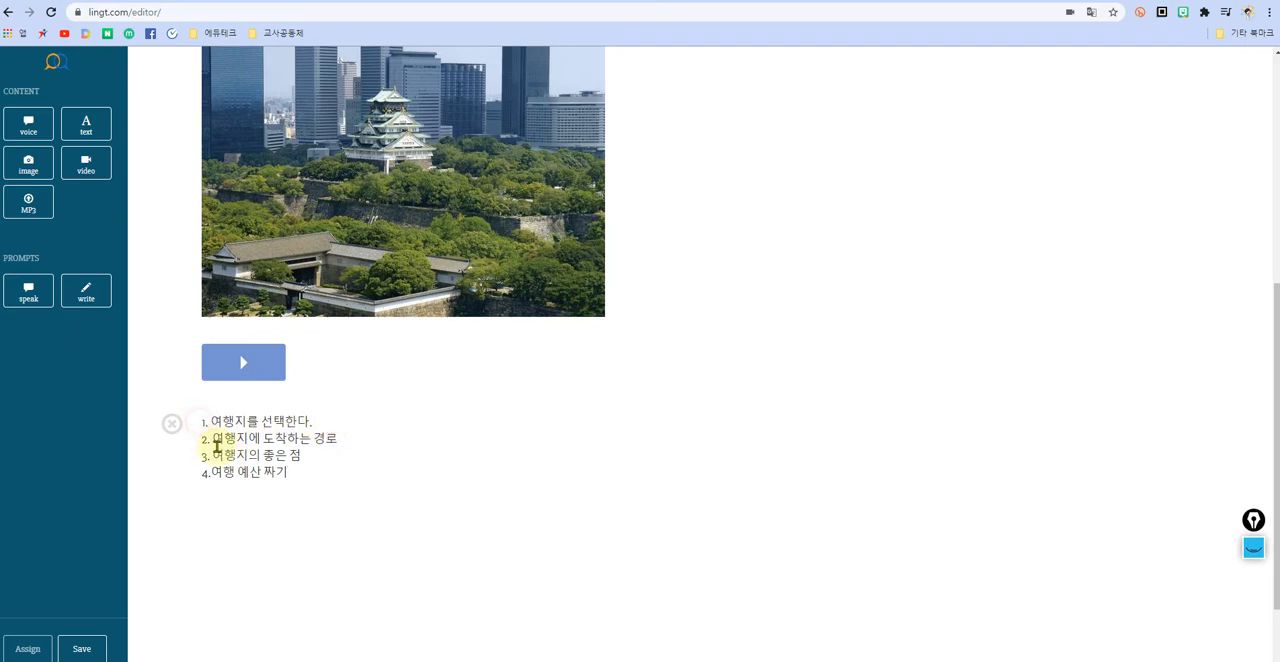
click(203, 424)
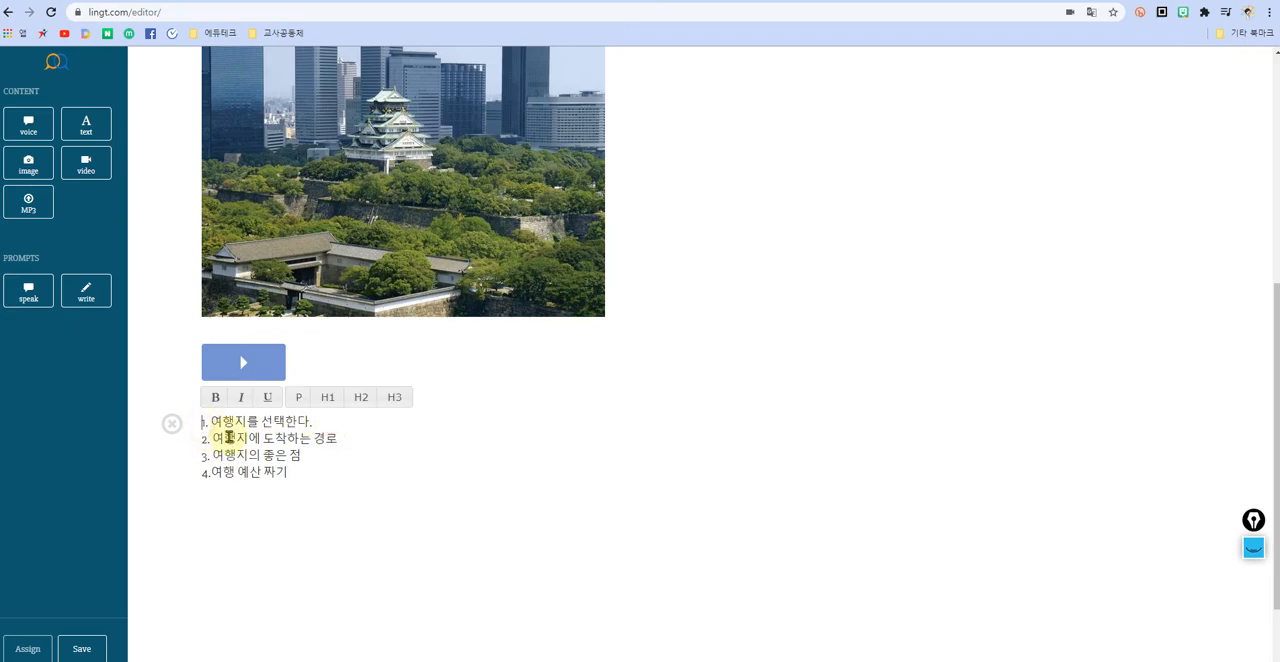
key(Return)
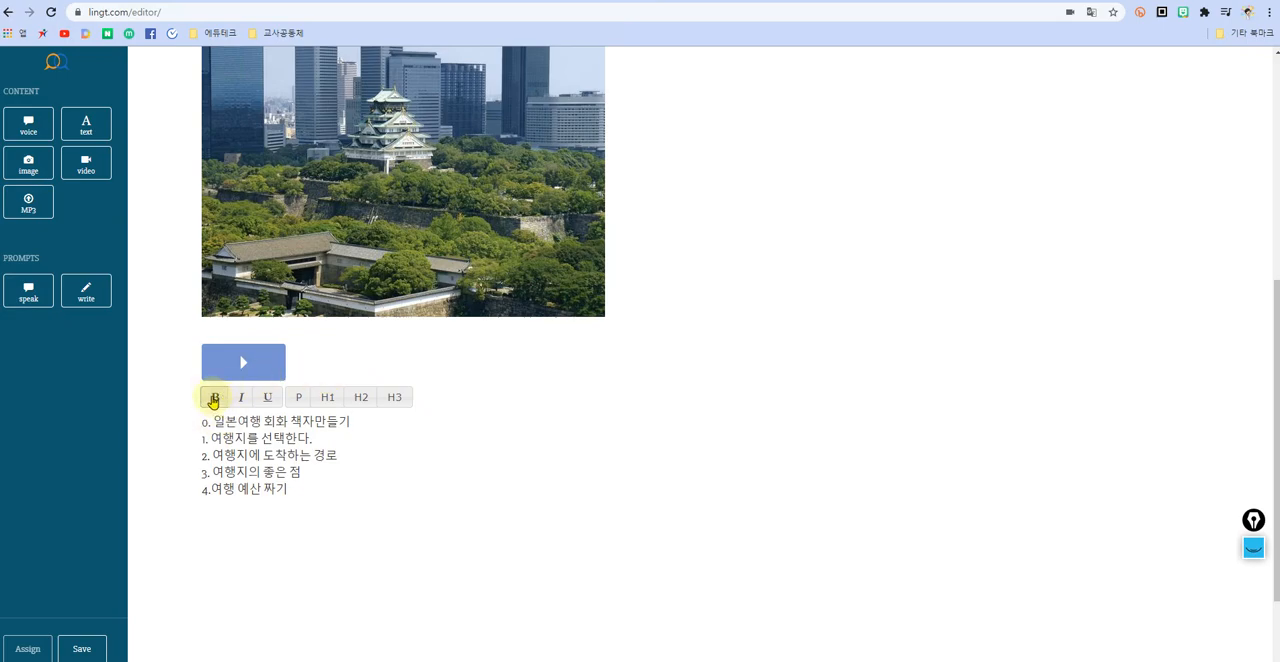
Step: Make all five list lines bold and italic, trying underline on them and removing it
drag(302, 495, 196, 422)
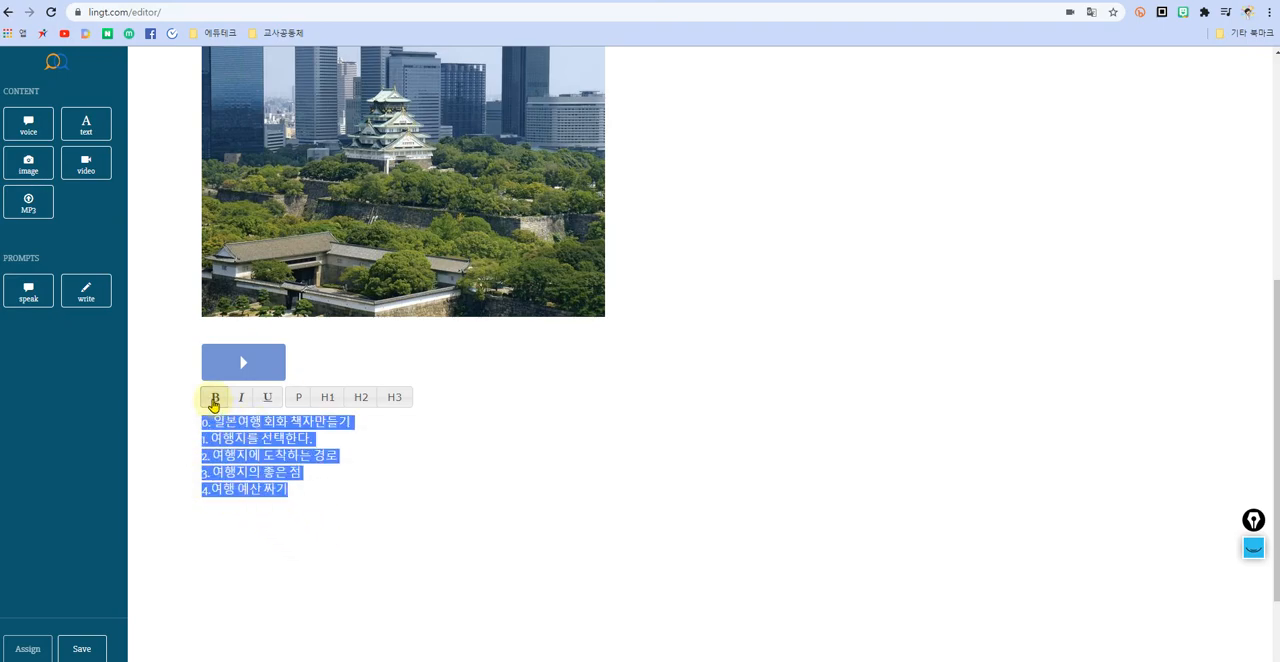
click(214, 399)
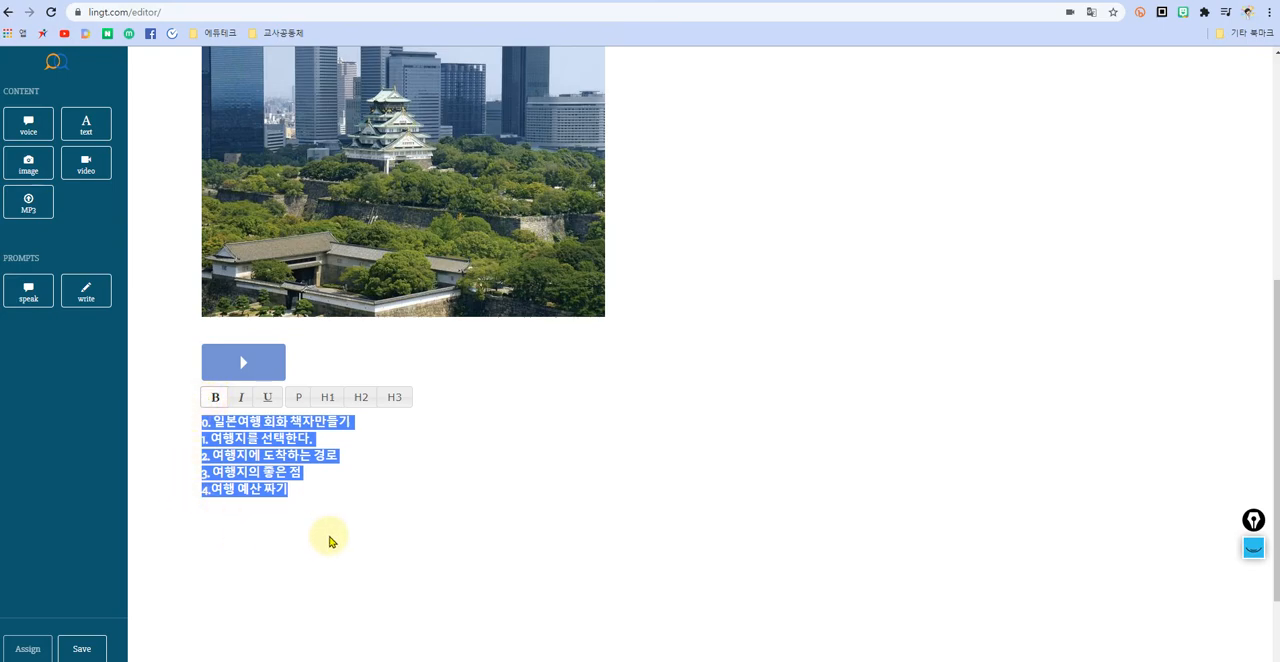
click(241, 398)
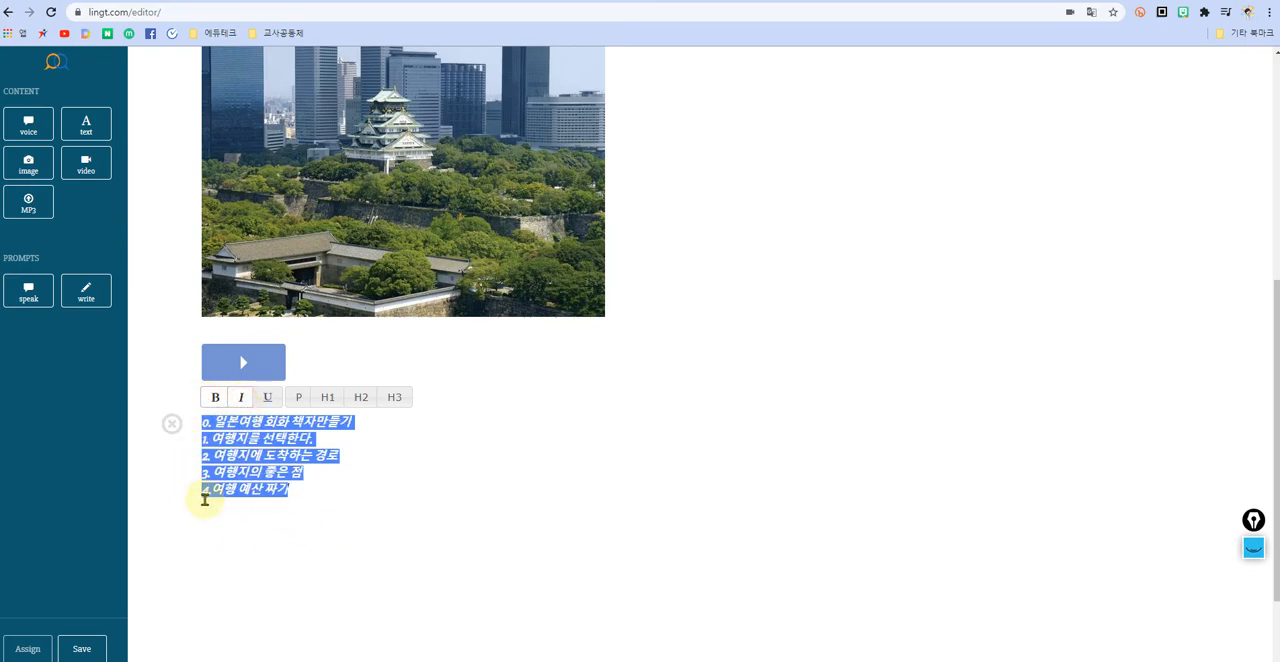
click(266, 398)
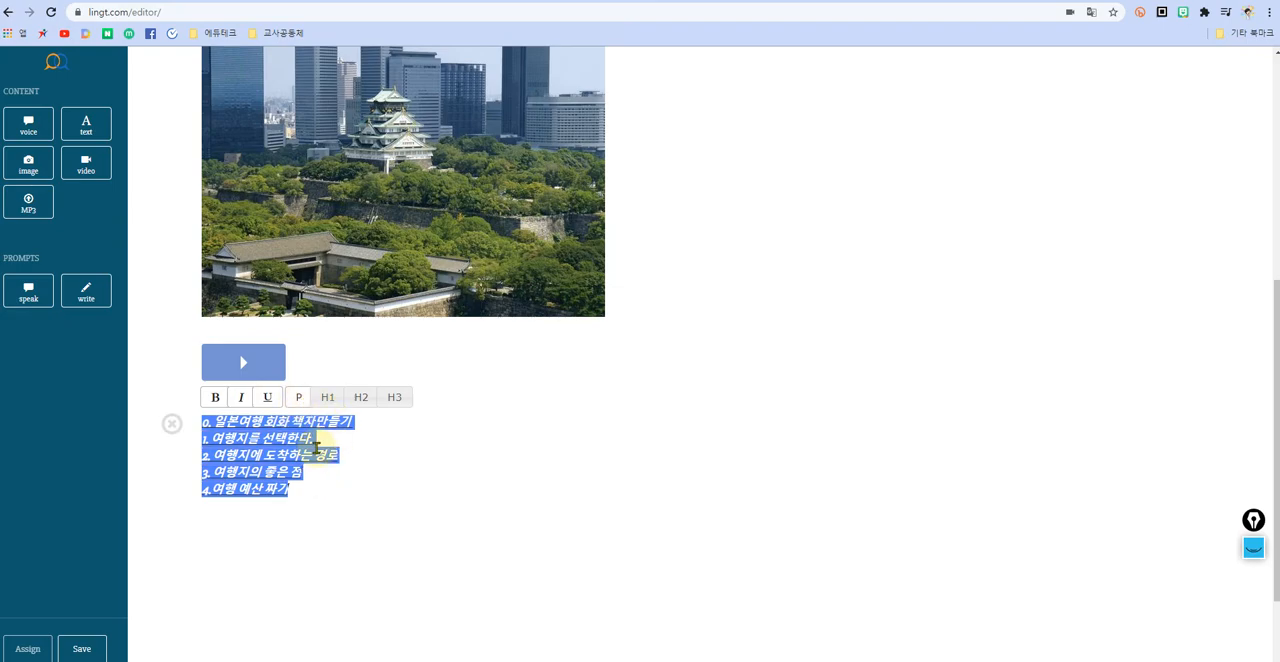
click(268, 398)
Step: Try heading styles H1 and H3 on the list lines and set them to H2
click(328, 400)
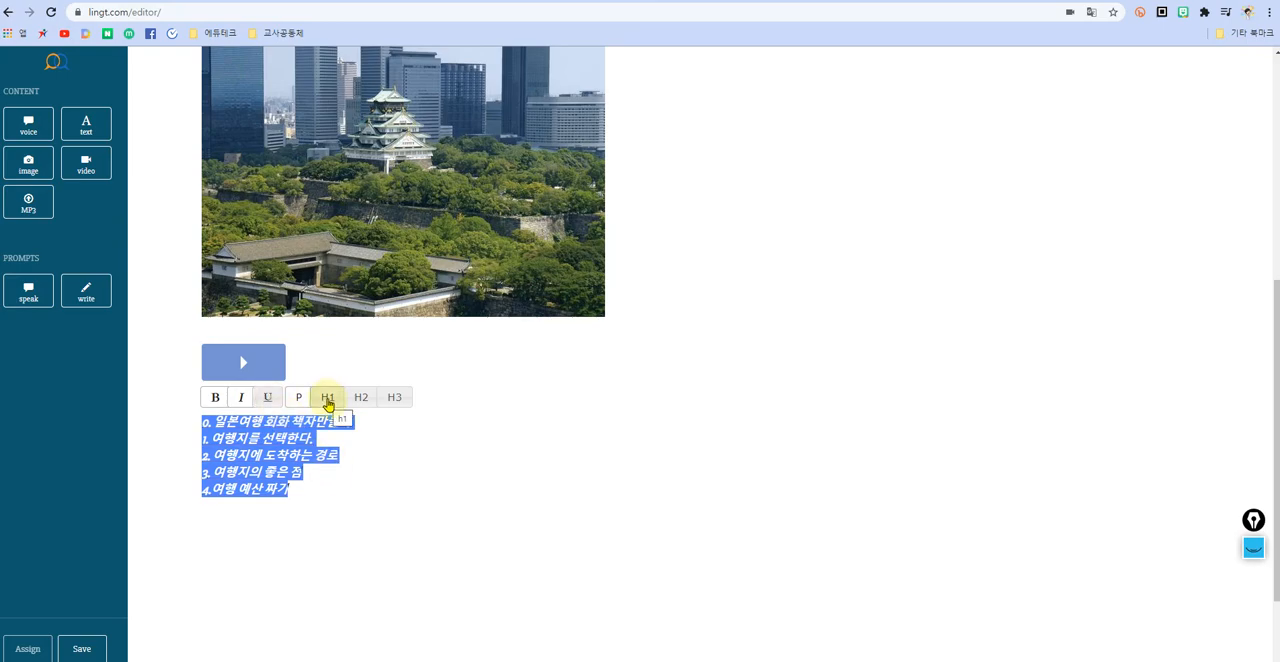
click(328, 402)
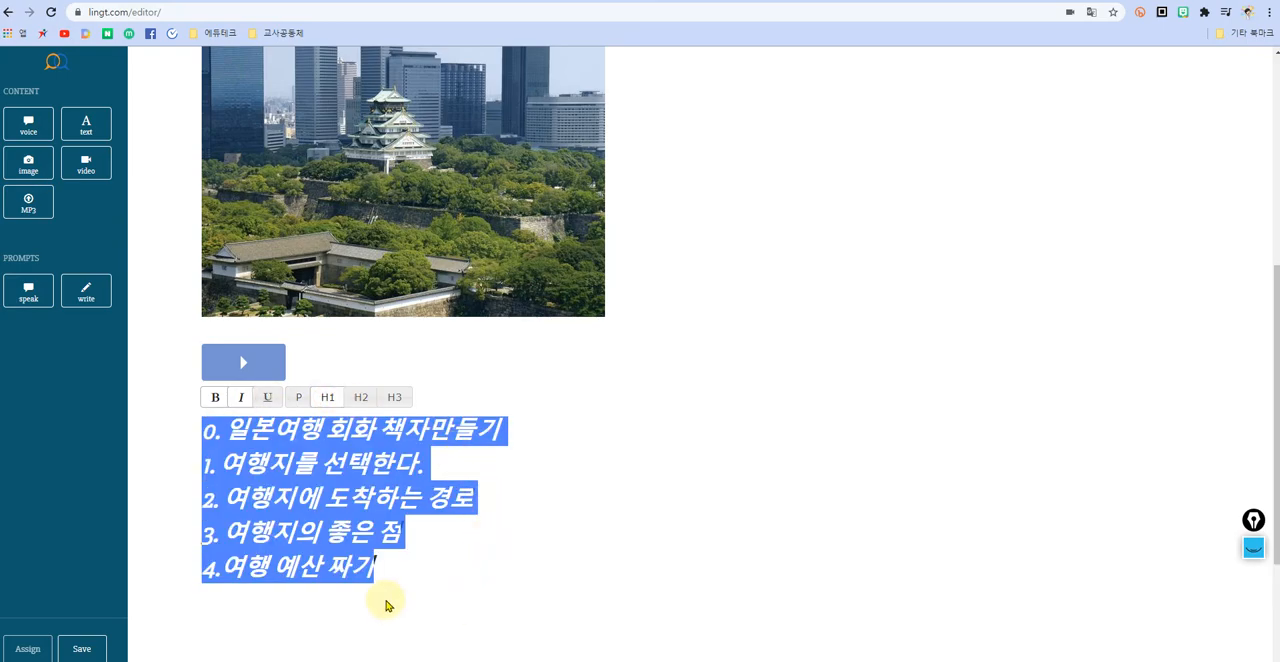
click(360, 397)
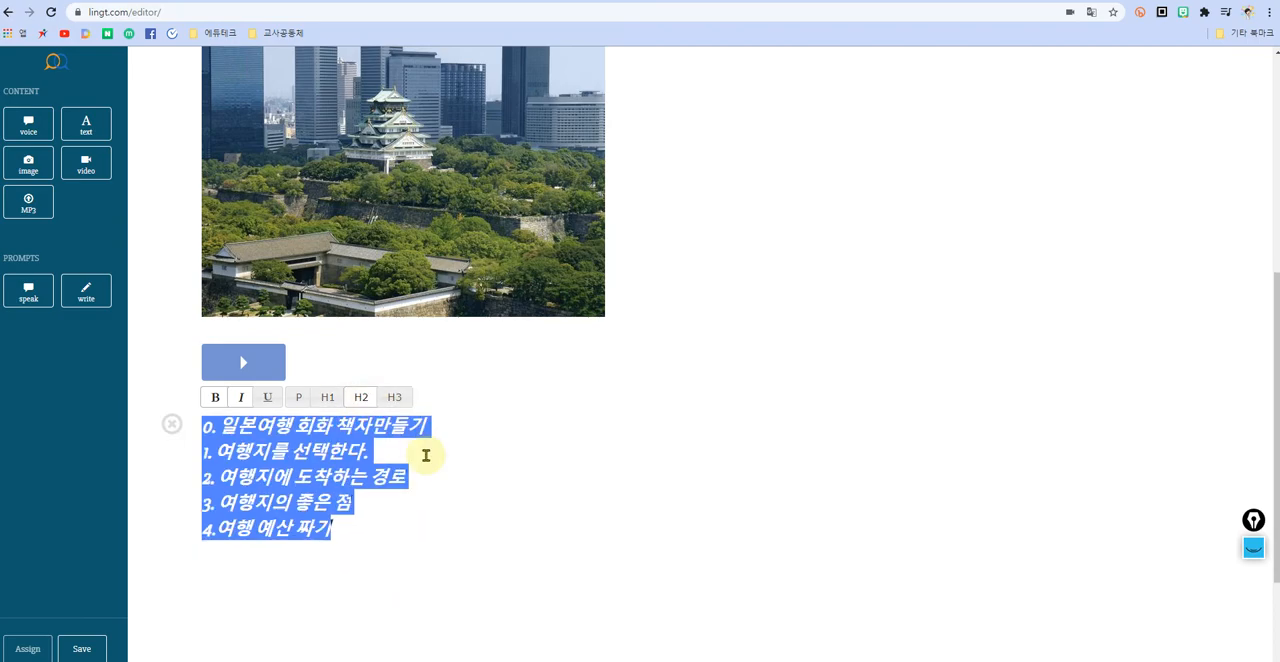
click(391, 399)
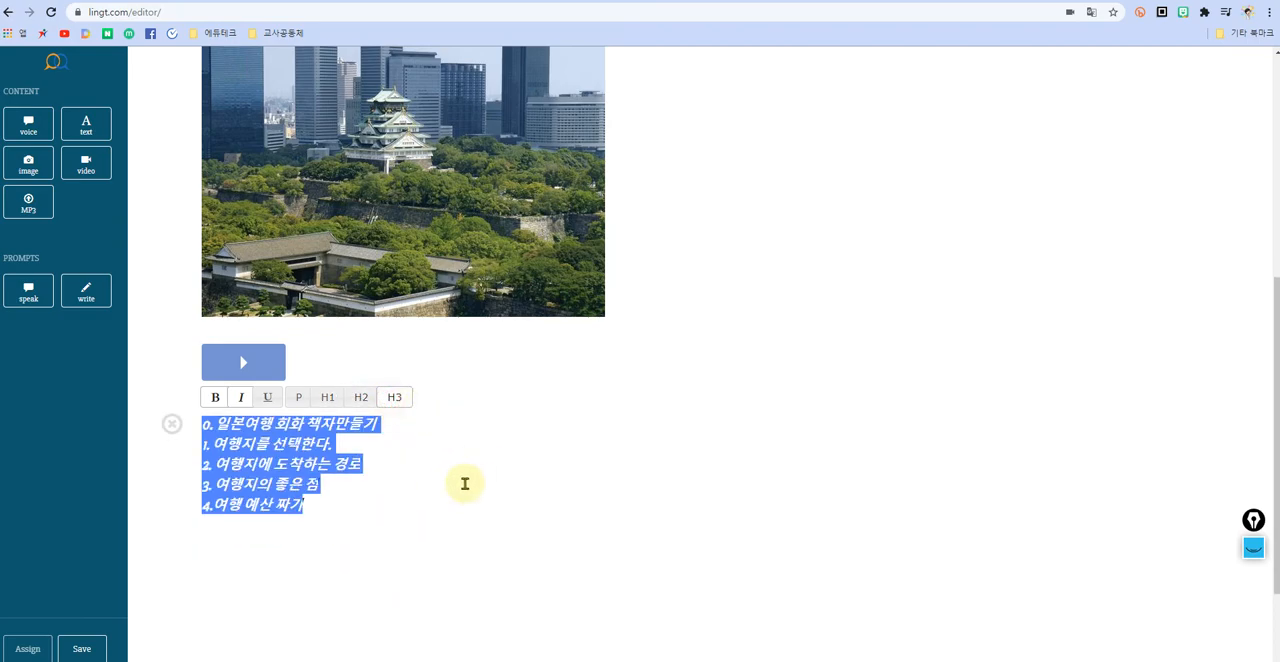
click(361, 398)
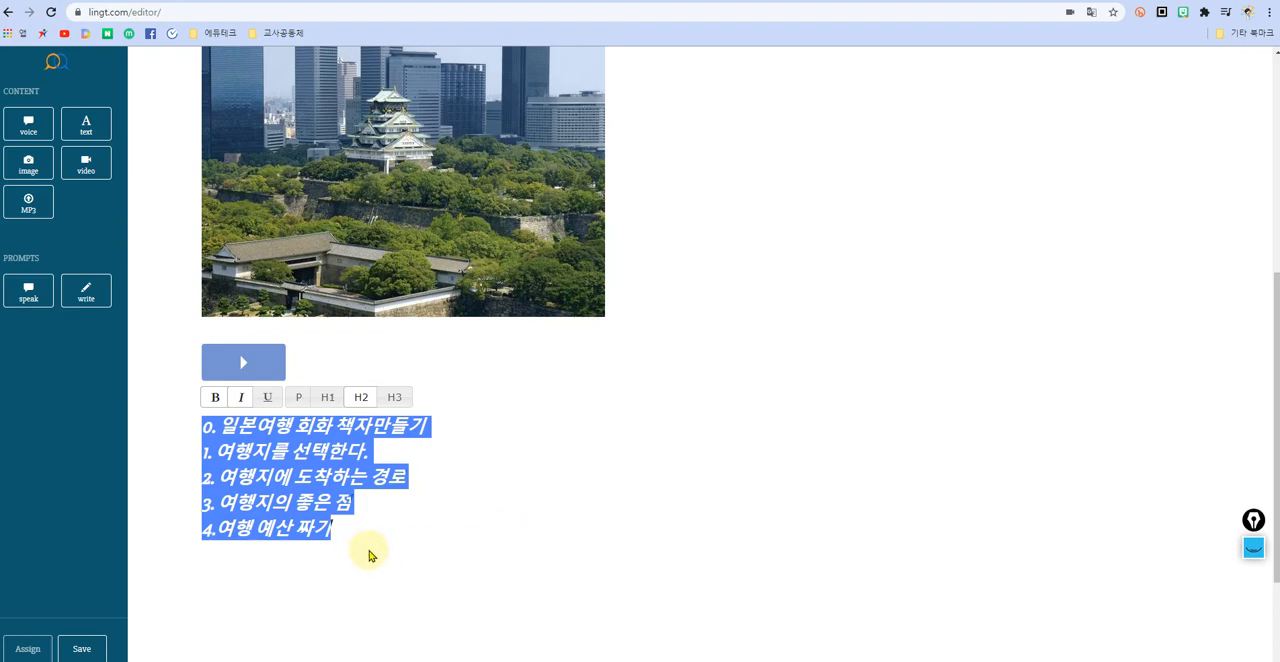
scroll(370, 544, down, 2)
click(366, 406)
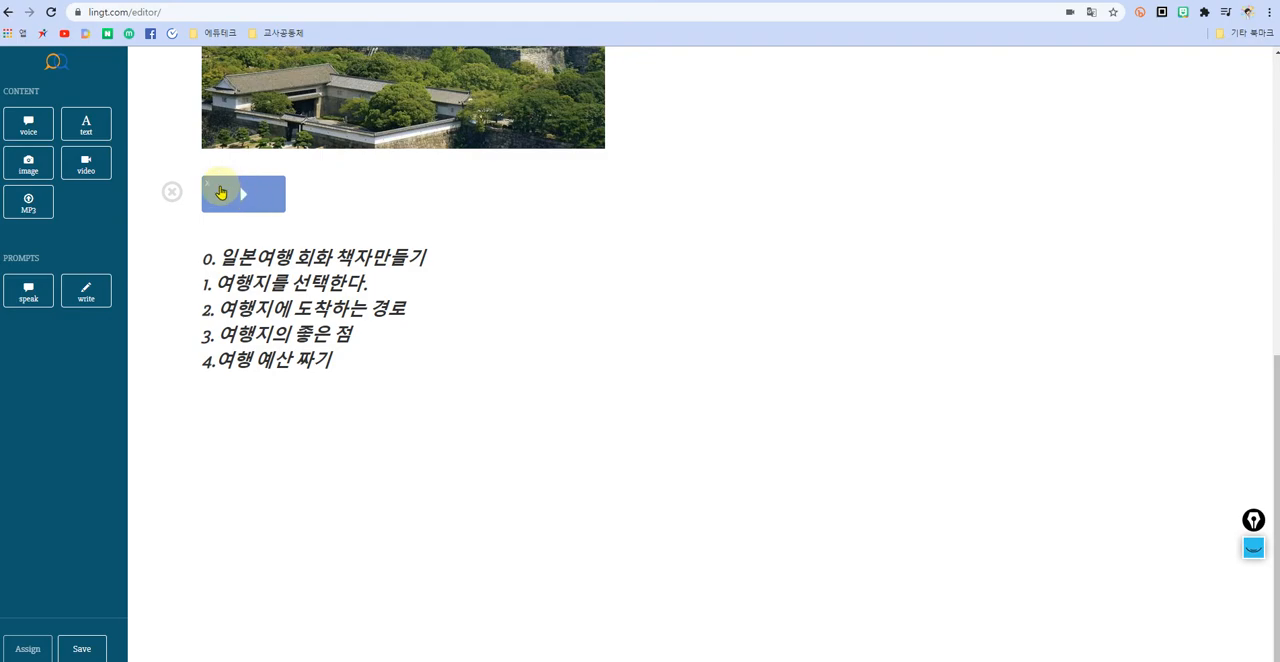
Step: Clear the recording in the voice block below the castle image, record a new spoken message and stop the recording
click(209, 188)
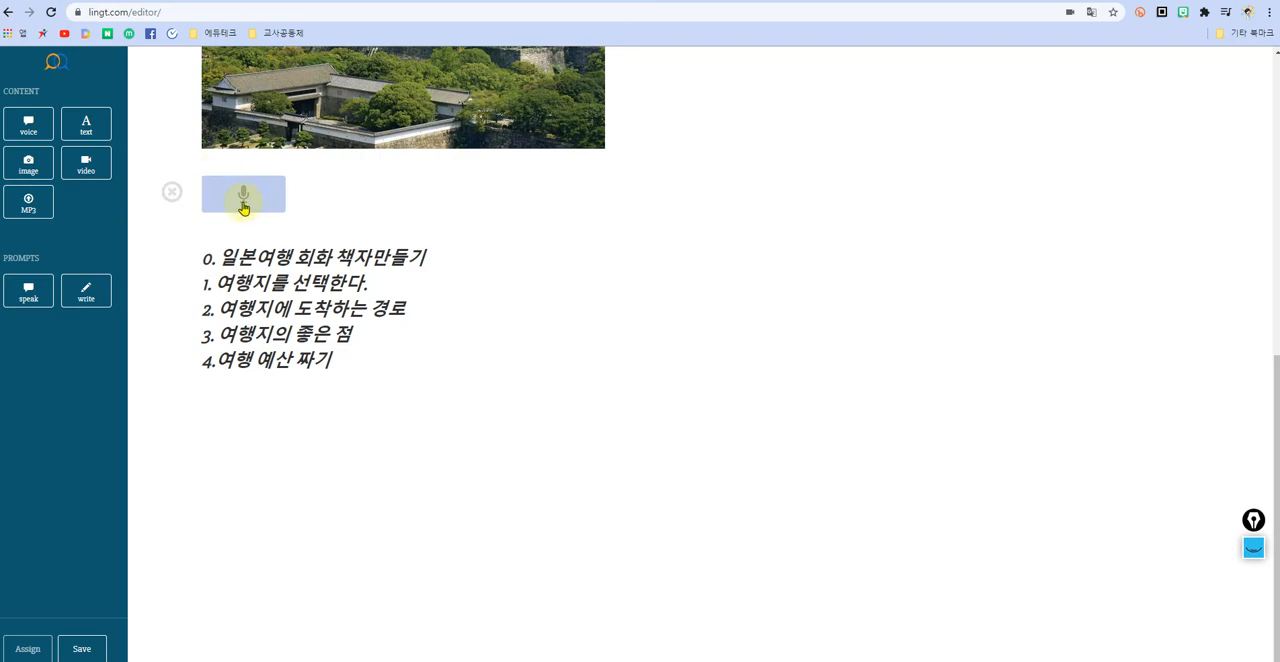
click(244, 197)
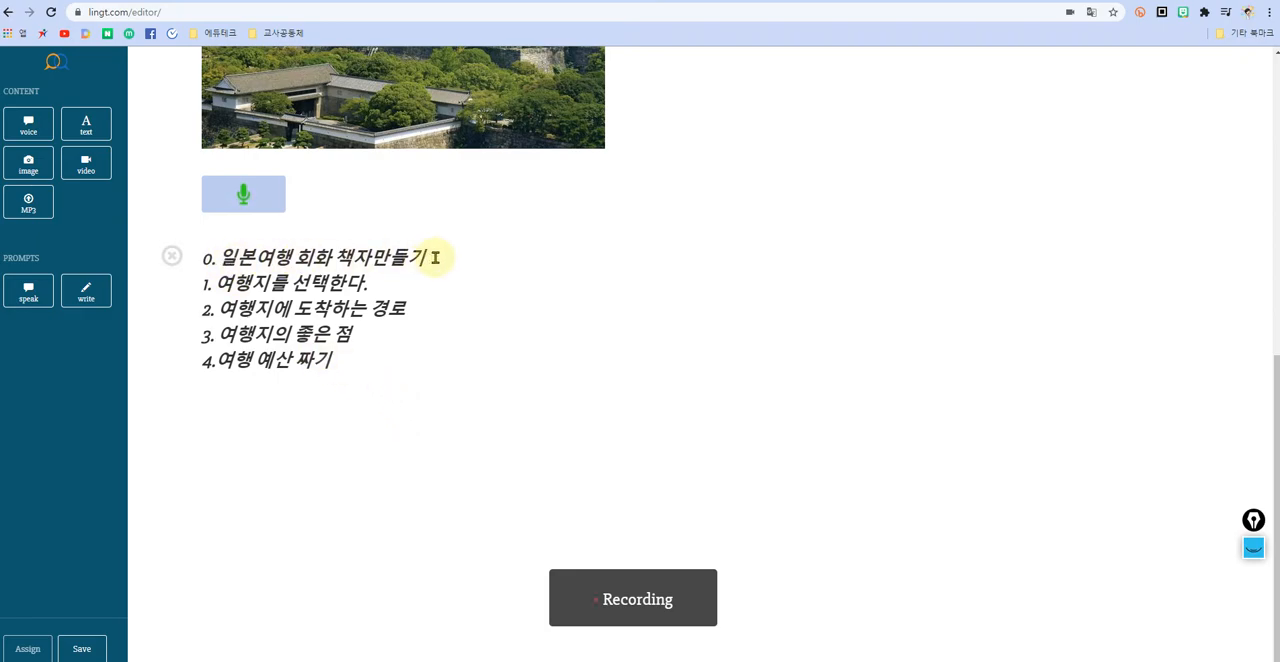
click(246, 200)
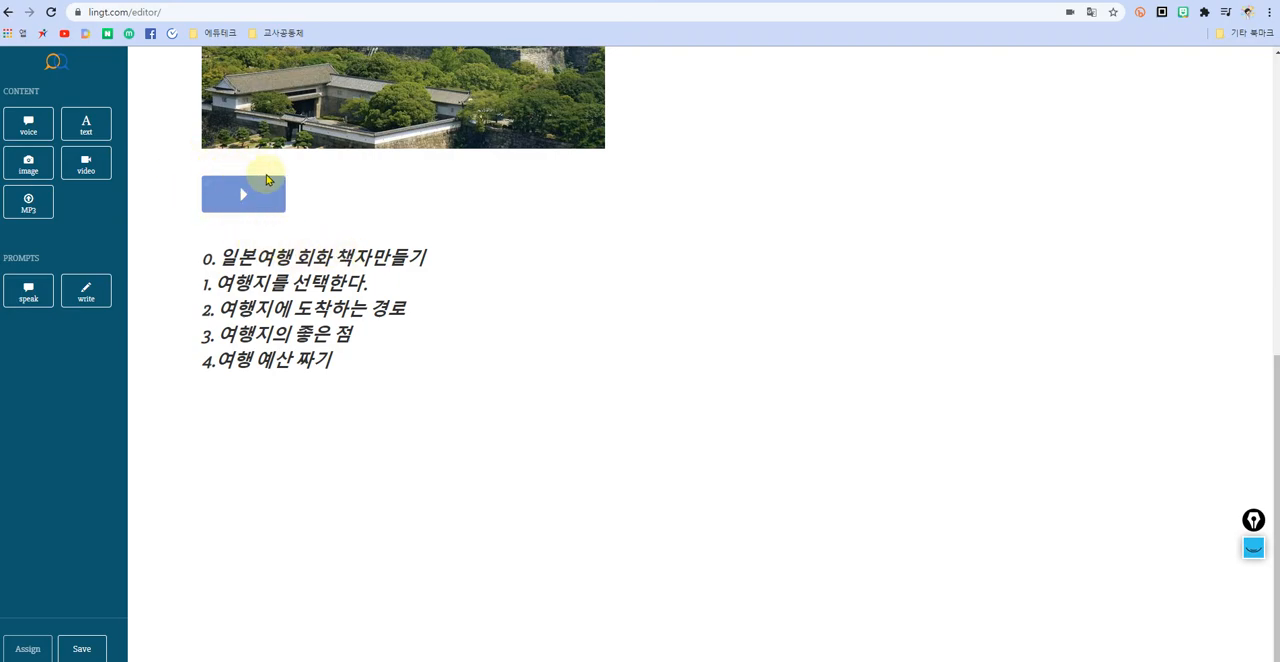
click(352, 366)
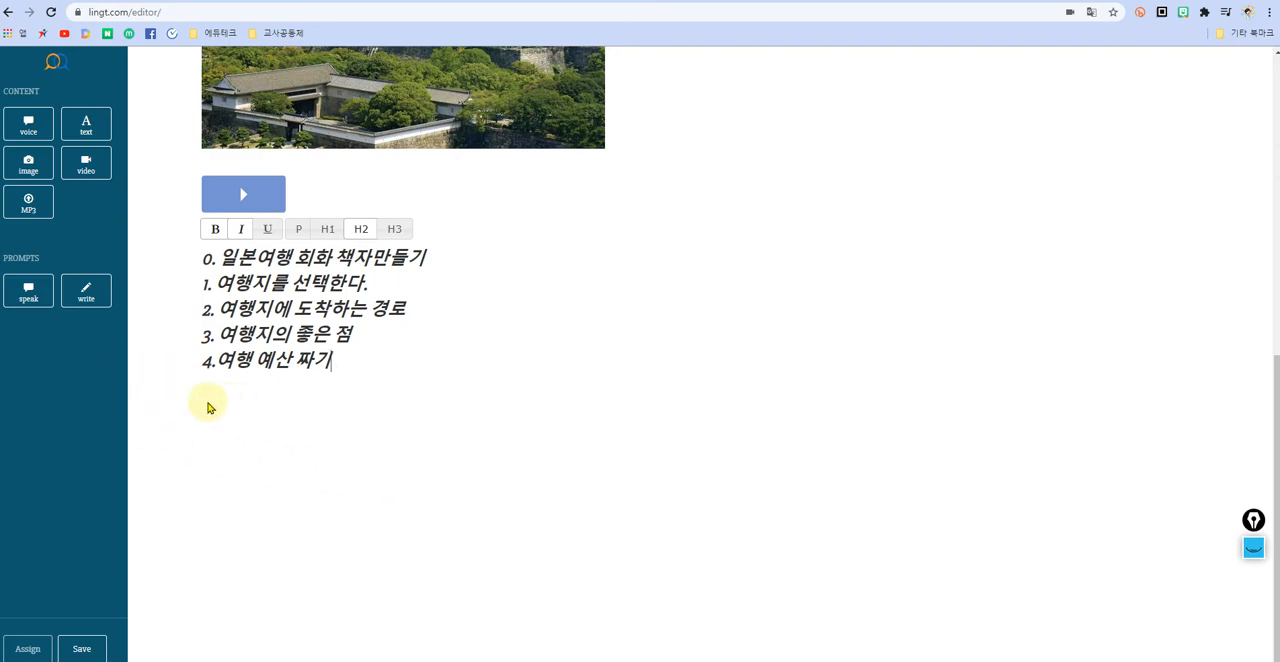
drag(298, 258, 338, 257)
click(338, 257)
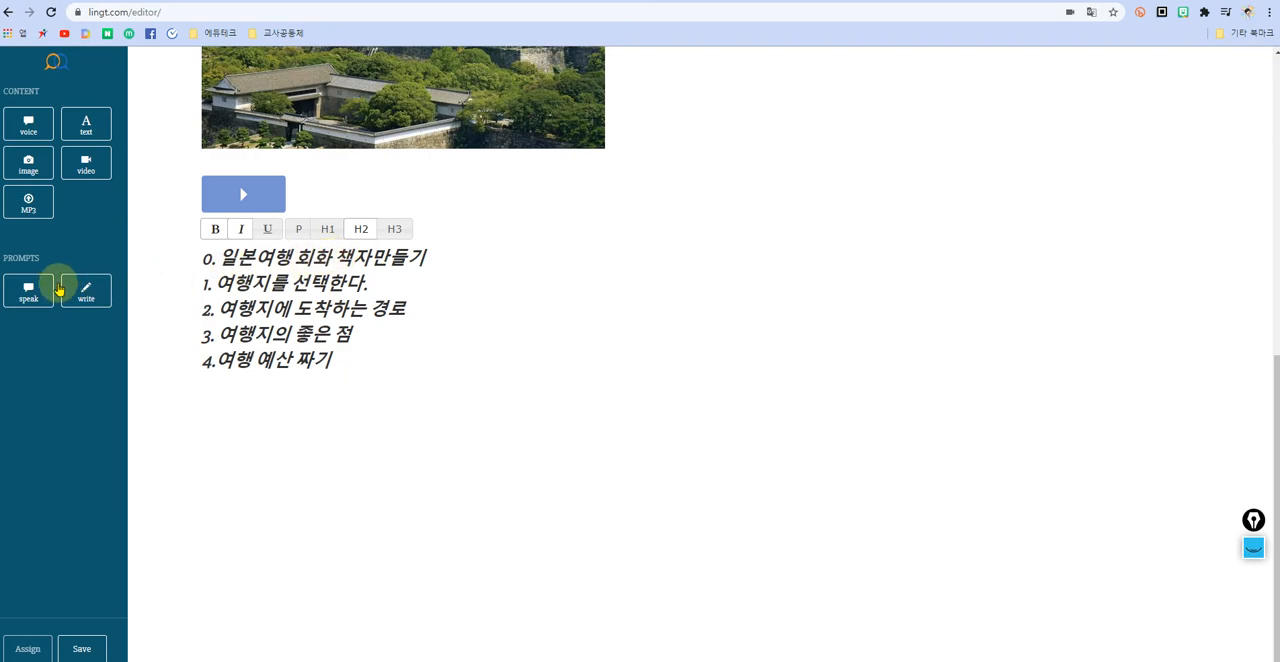
Step: Add a speak prompt below the numbered list and a write prompt beneath it for student answers
drag(28, 290, 233, 444)
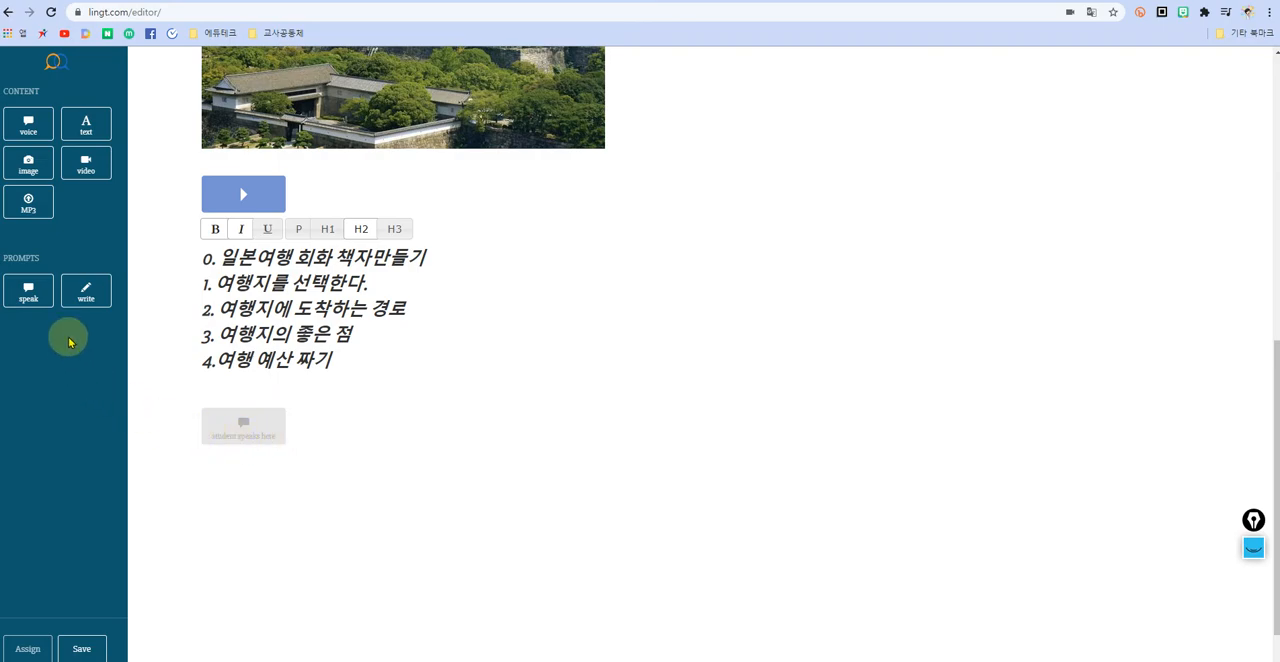
click(77, 294)
drag(77, 294, 238, 498)
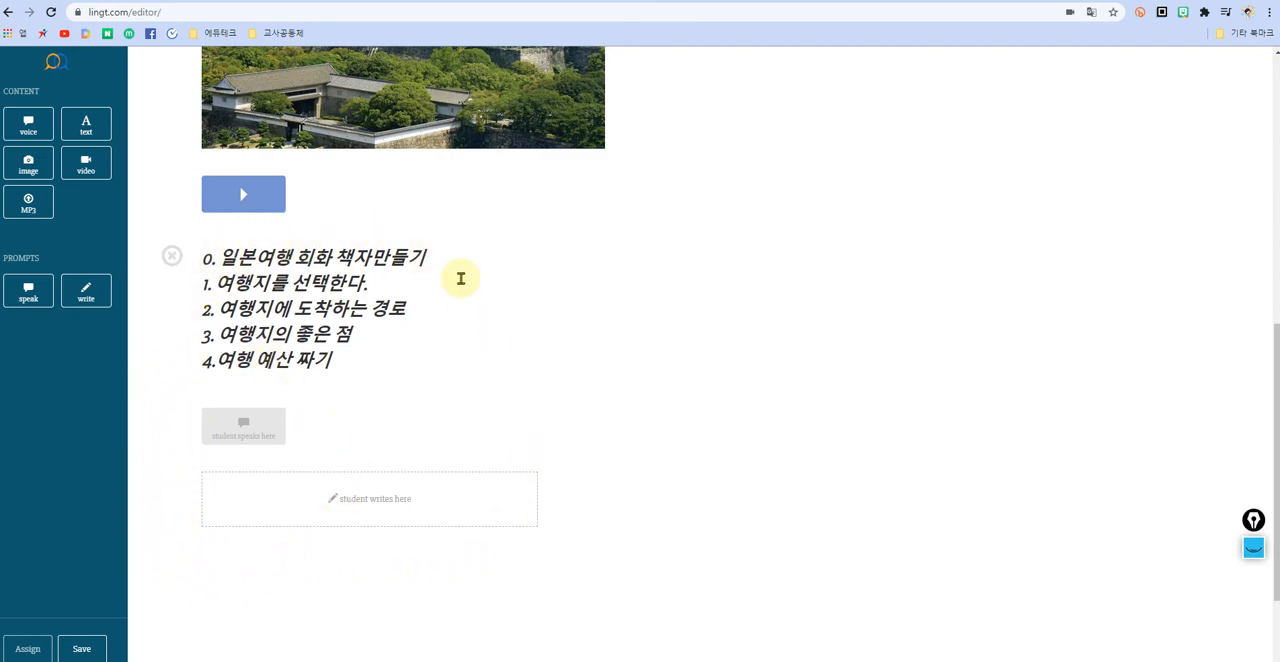
Step: Review the whole assignment from the title to the student prompts and save it
scroll(400, 560, up, 6)
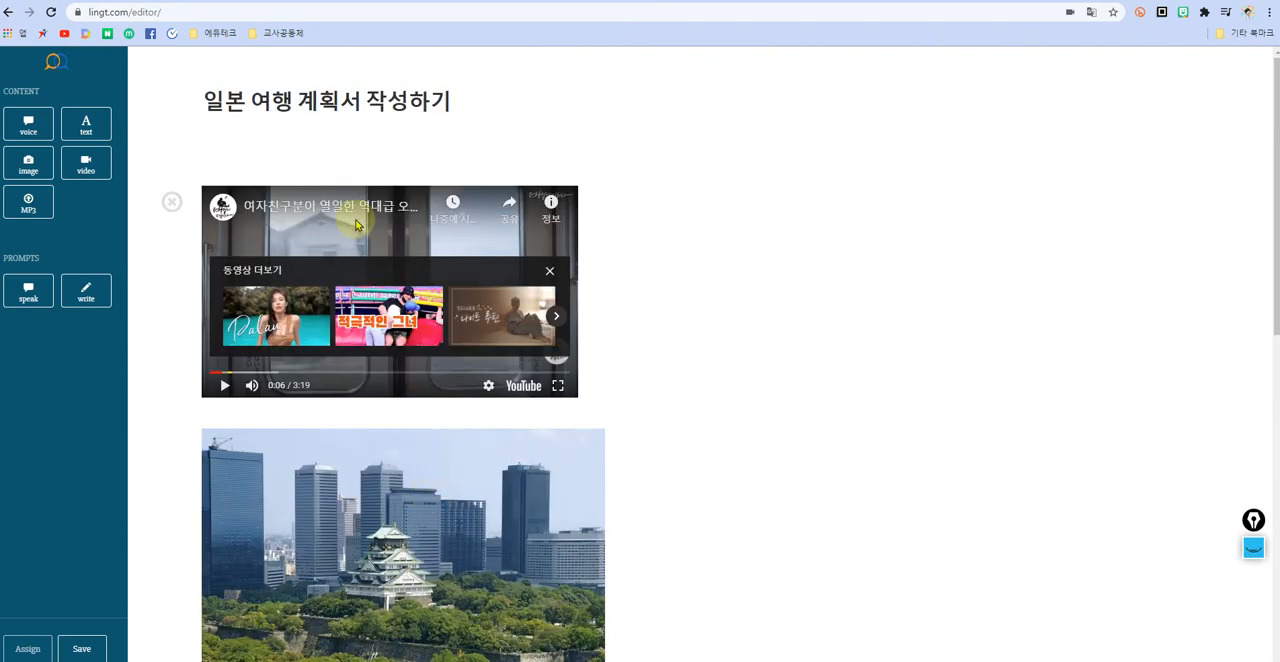
scroll(680, 470, down, 7)
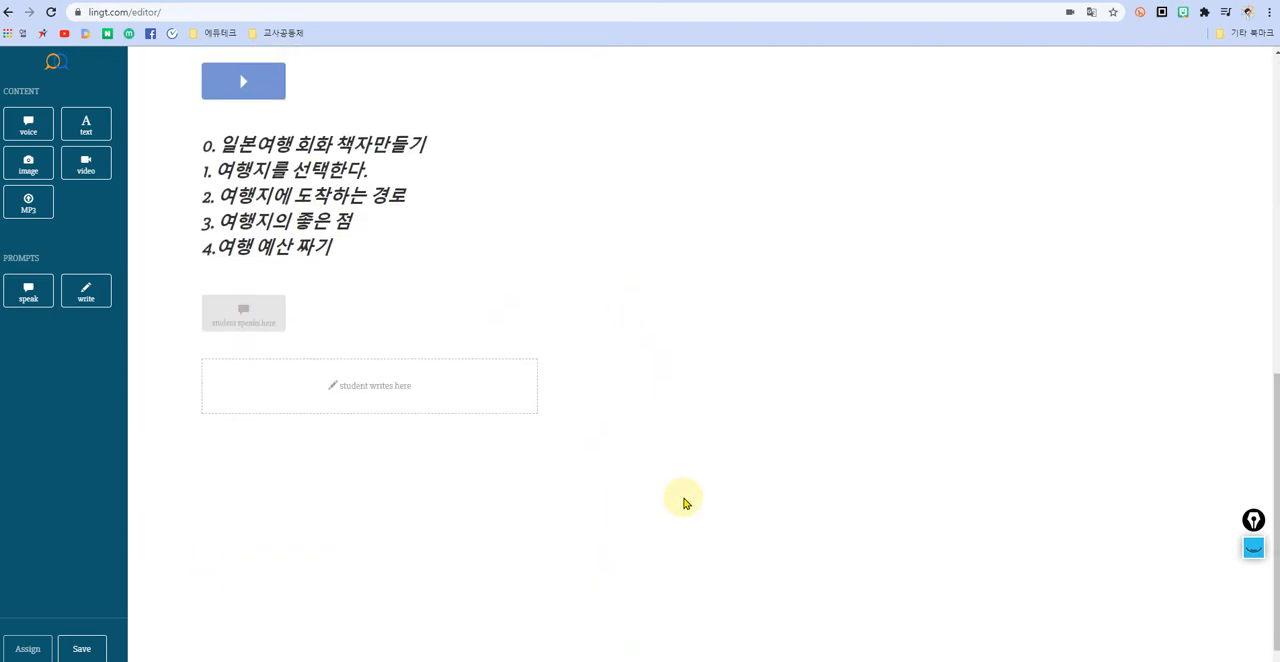
click(82, 648)
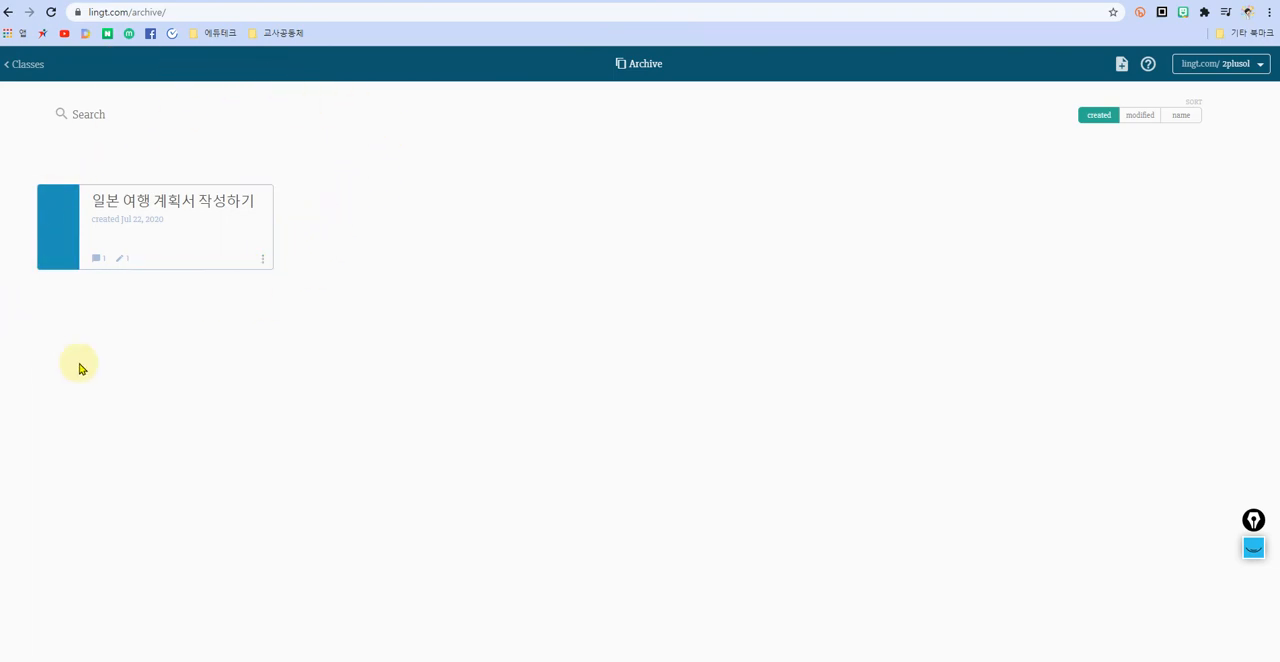
Step: Reopen the saved assignment 일본 여행 계획서 작성하기 for editing from the archive, look through its content and save it again
click(262, 262)
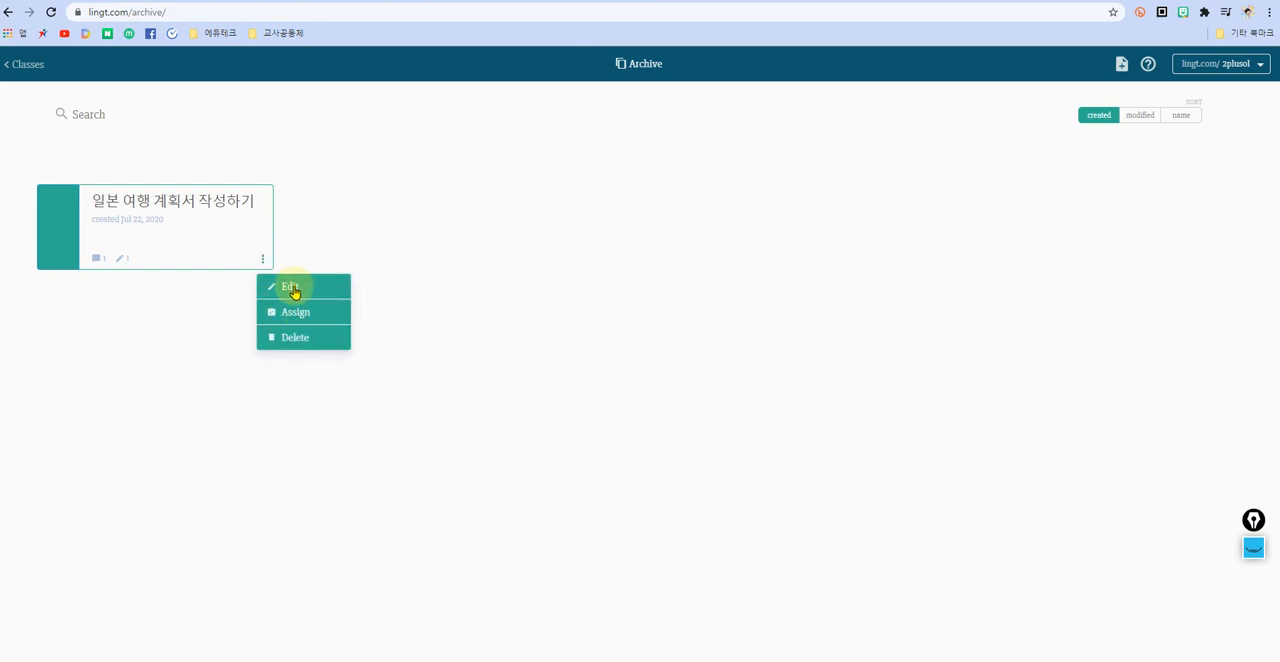
click(291, 287)
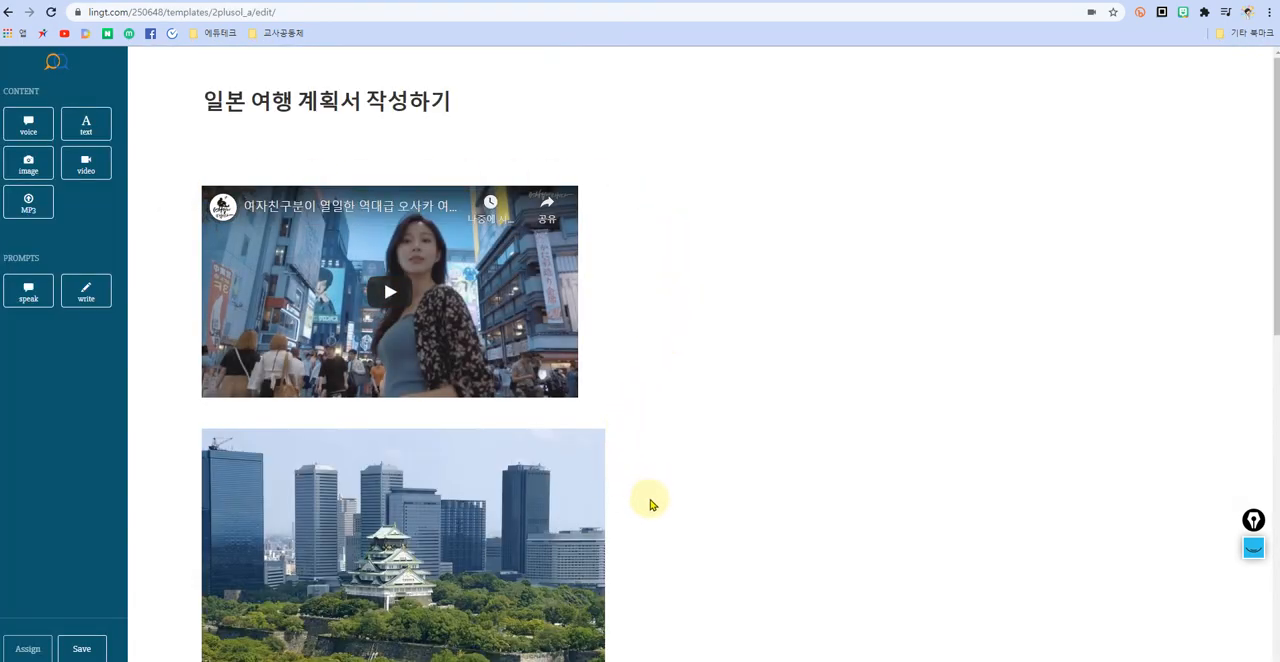
scroll(652, 520, down, 8)
scroll(651, 554, up, 8)
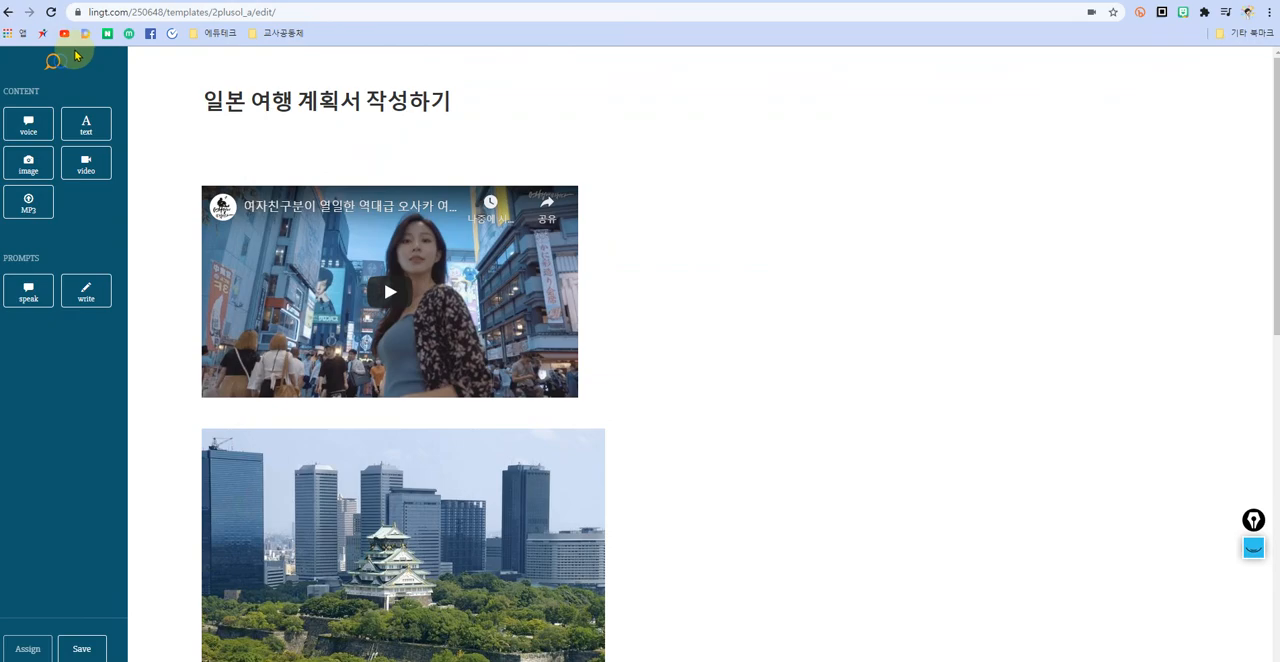
scroll(80, 300, down, 8)
click(83, 650)
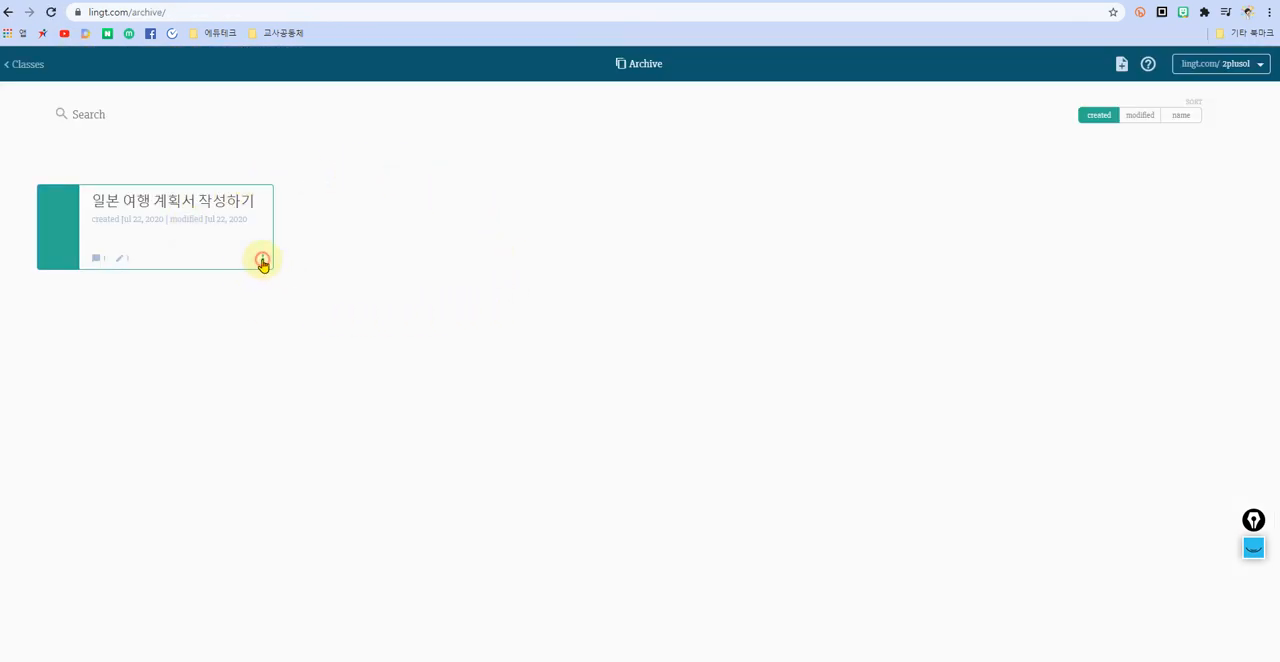
Step: Assign 일본 여행 계획서 작성하기 to classes 2학년1반, 2학년2반 and 2학년3반 with a due date of August 31, 2020 at 11:59pm
click(262, 262)
click(289, 318)
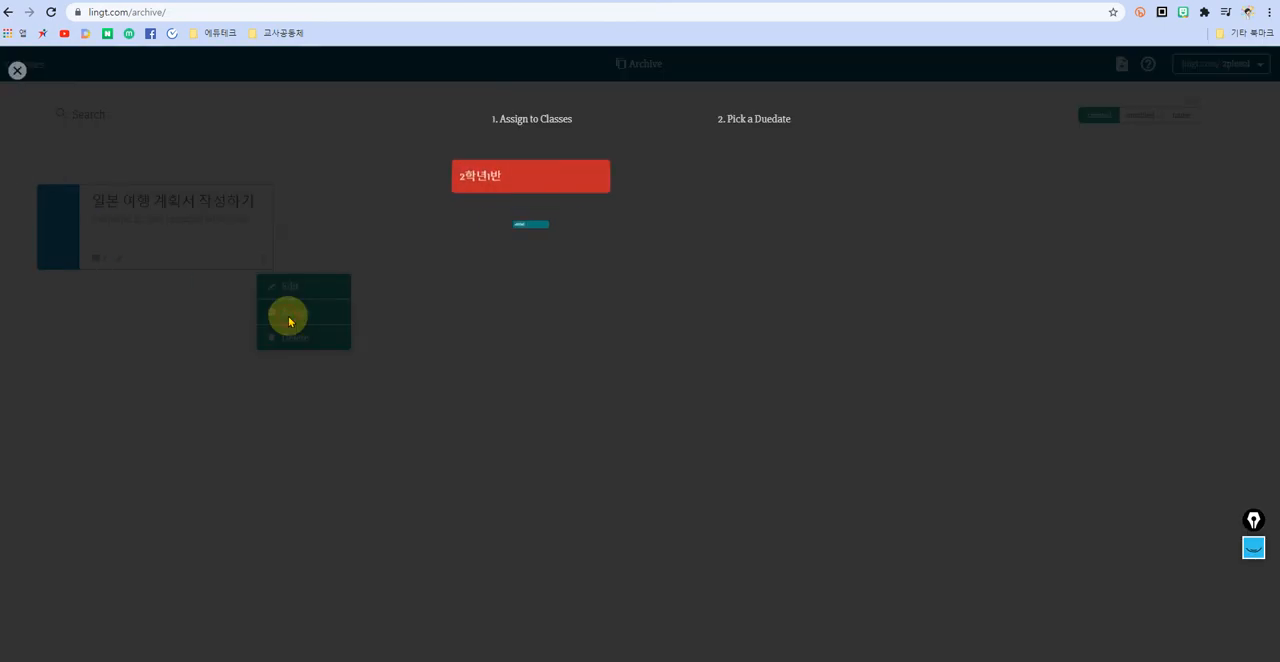
click(580, 180)
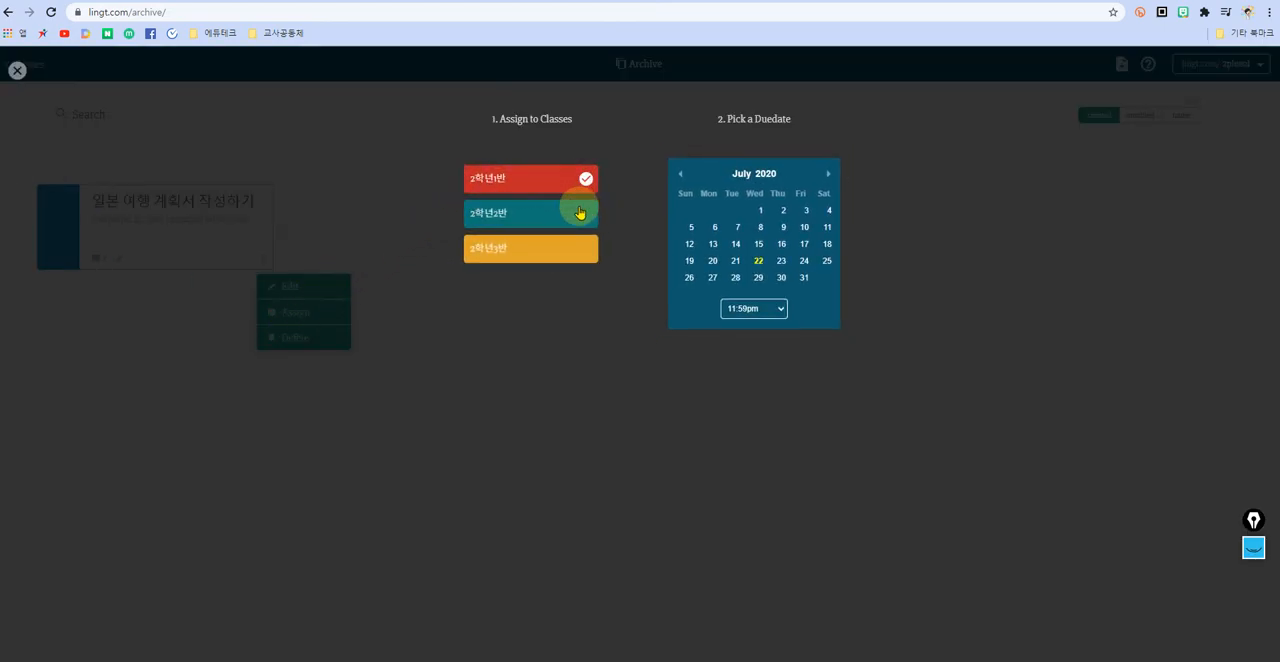
click(580, 213)
click(582, 248)
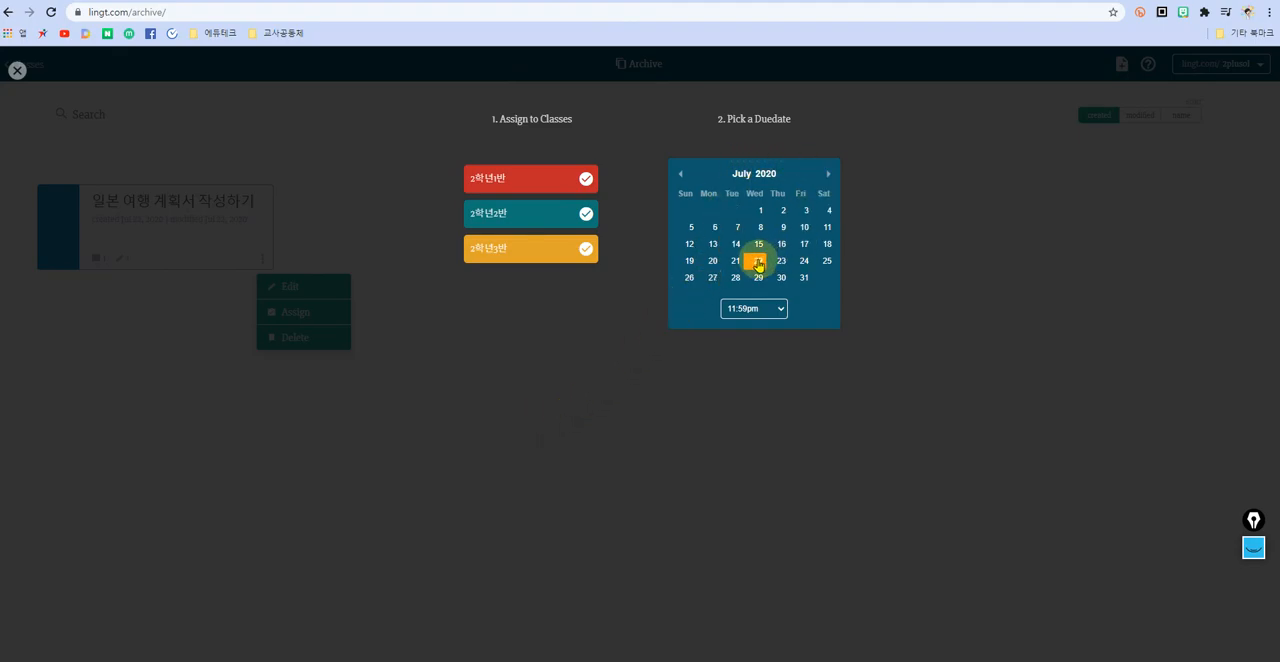
click(828, 174)
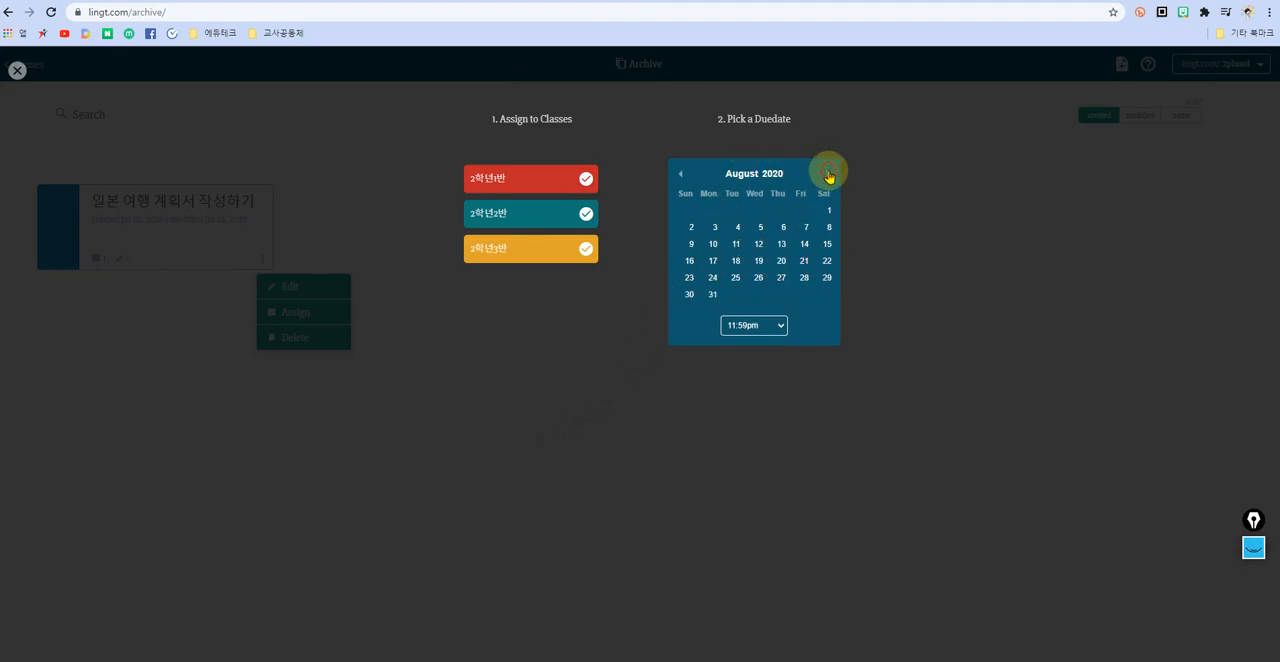
click(713, 296)
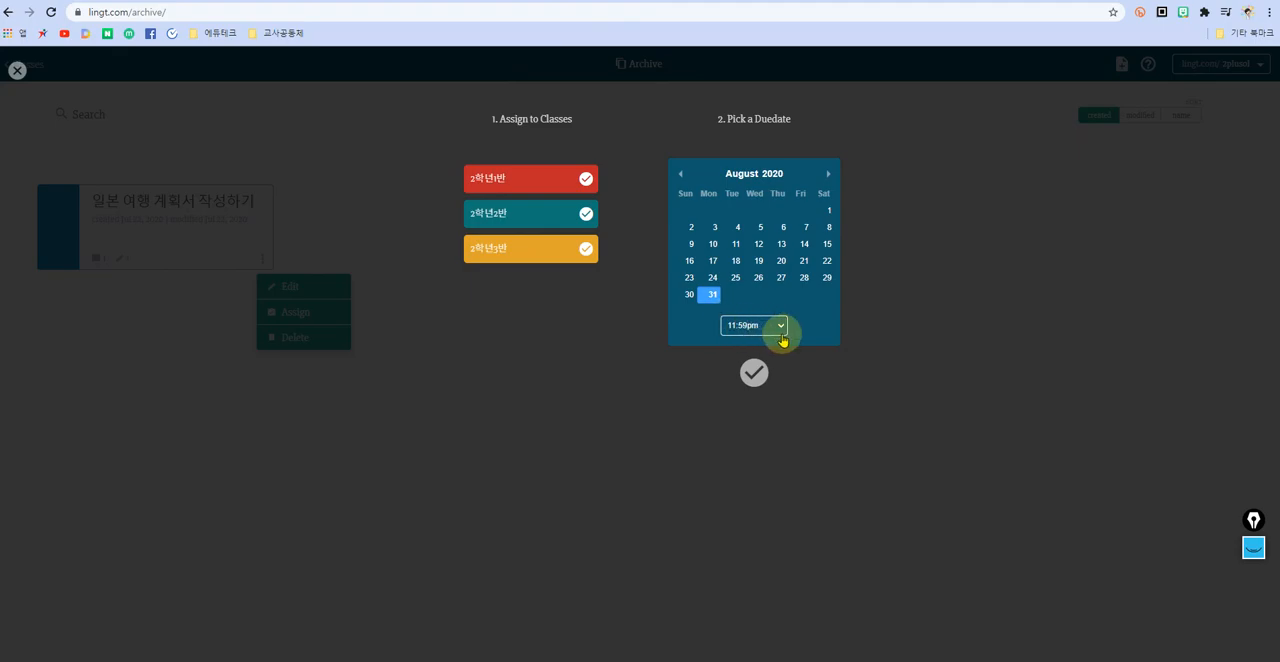
click(752, 370)
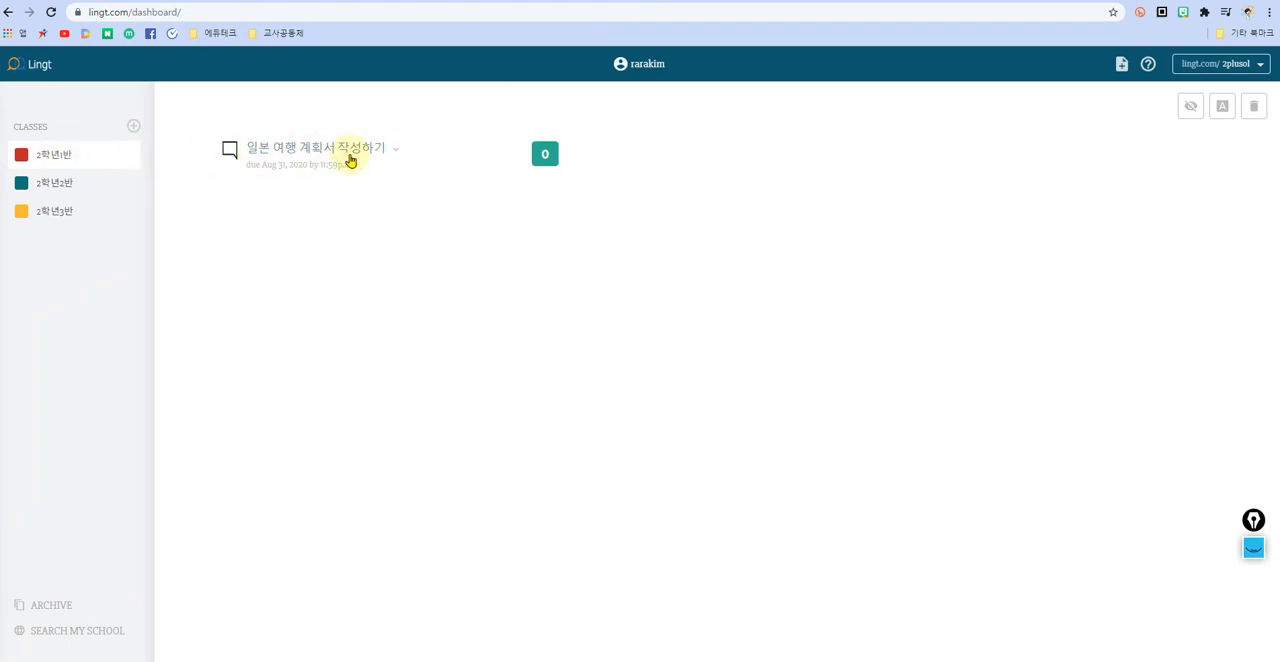
Step: Check the assignment listing in 2학년2반 and 2학년3반, and examine the submissions page of the assignment in 2학년1반
click(40, 185)
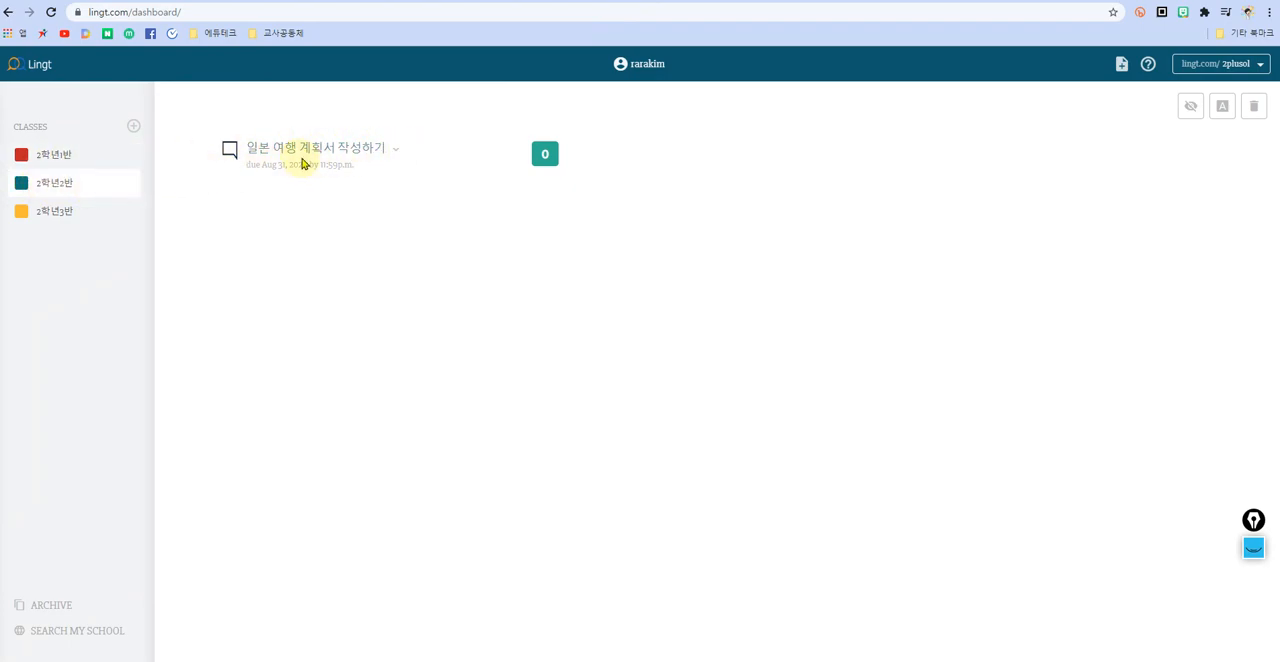
click(53, 211)
click(62, 158)
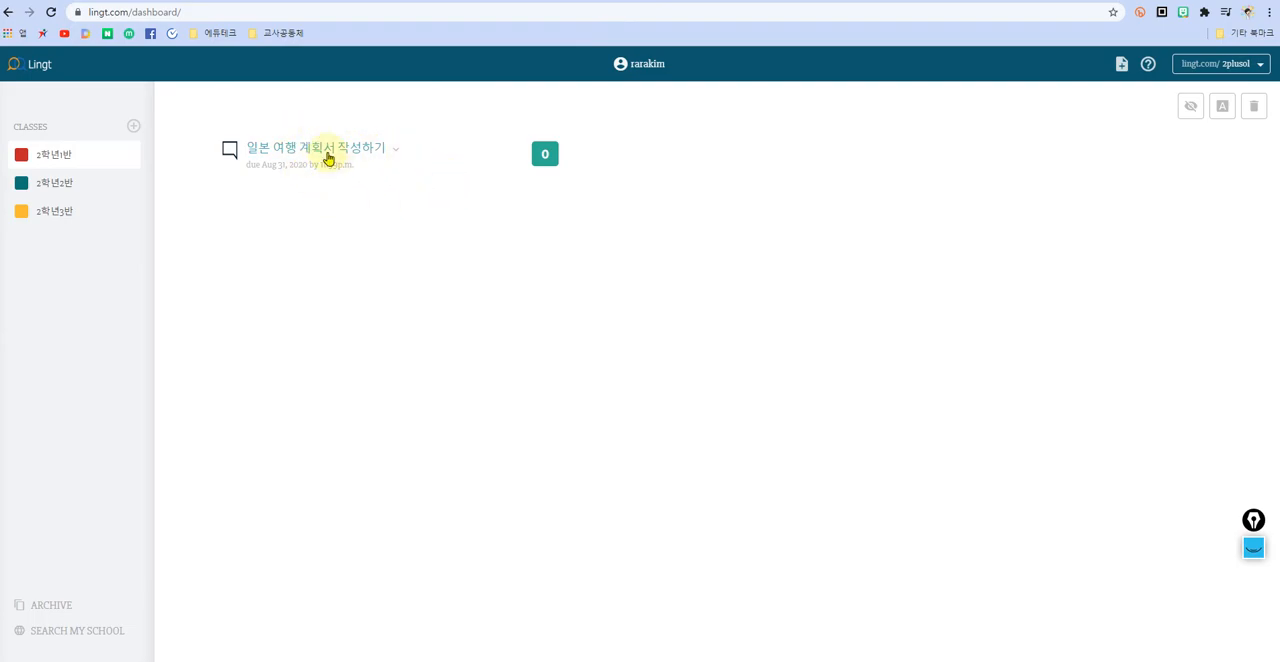
click(328, 158)
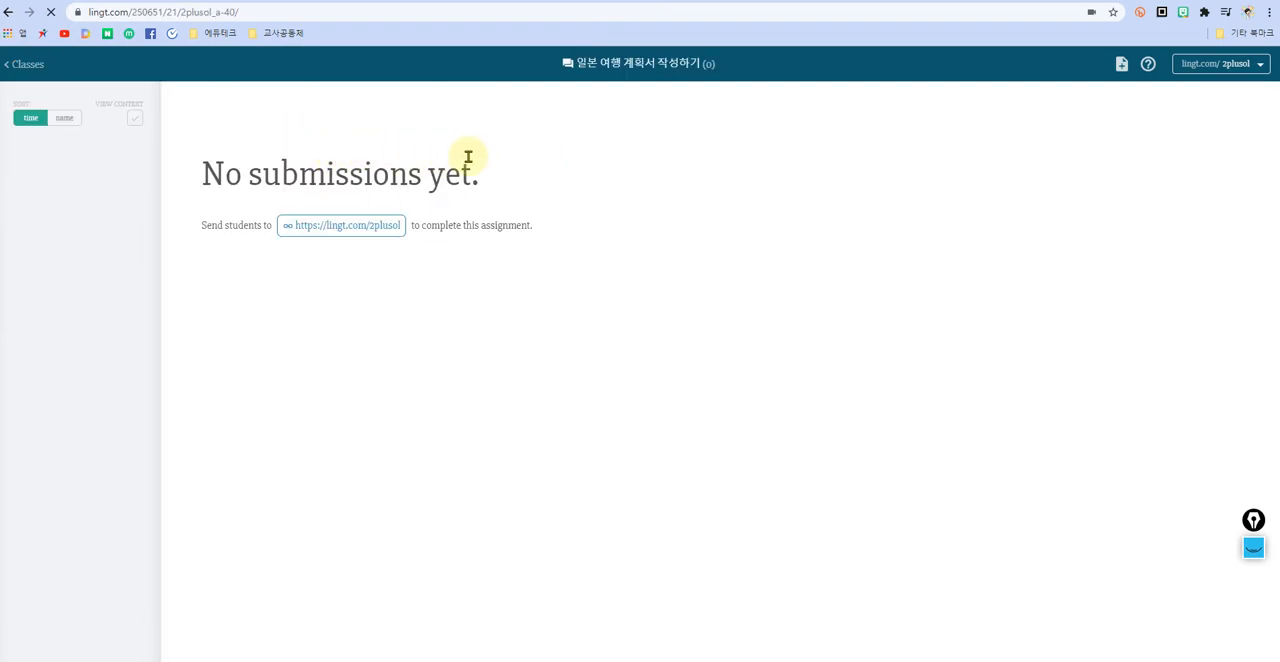
drag(482, 178, 206, 177)
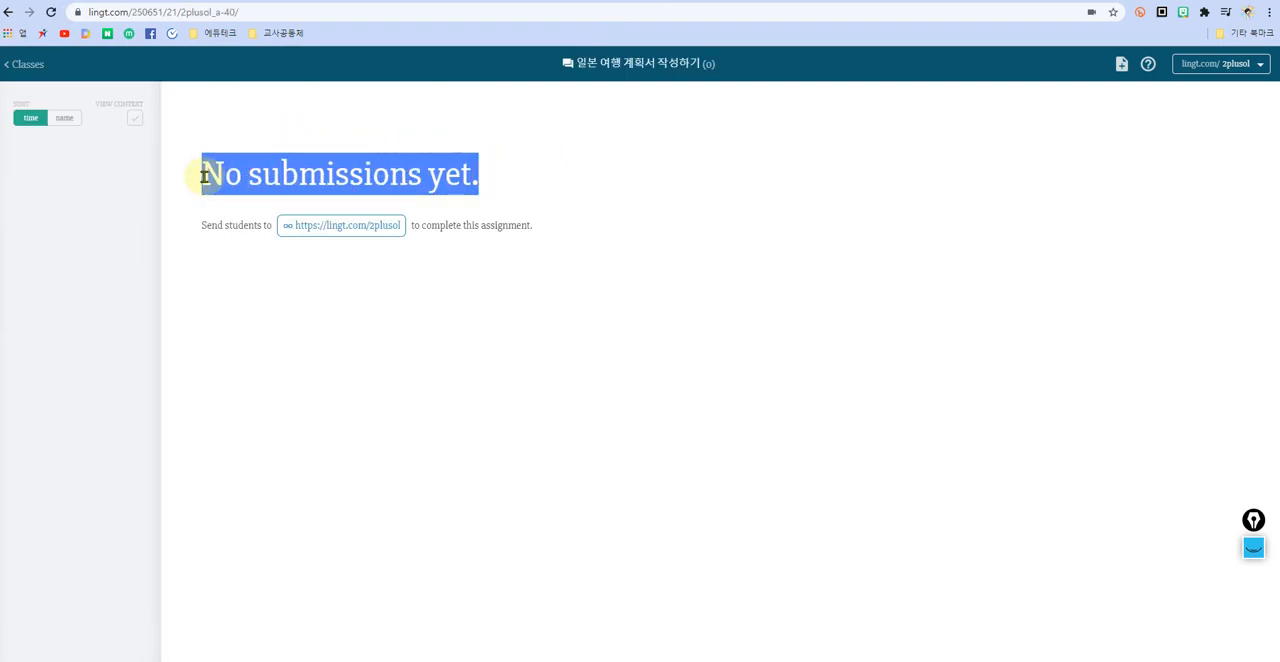
click(372, 176)
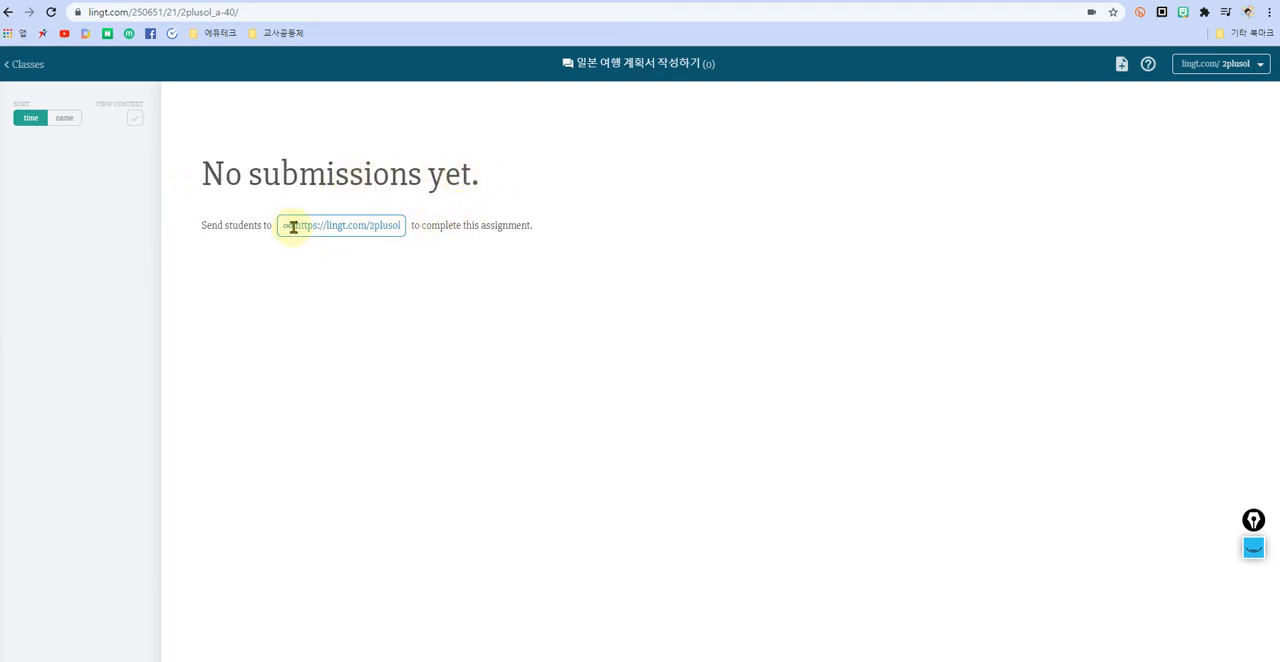
Step: Copy the link students use to complete the assignment and turn on View Context for the submissions
drag(293, 227, 393, 227)
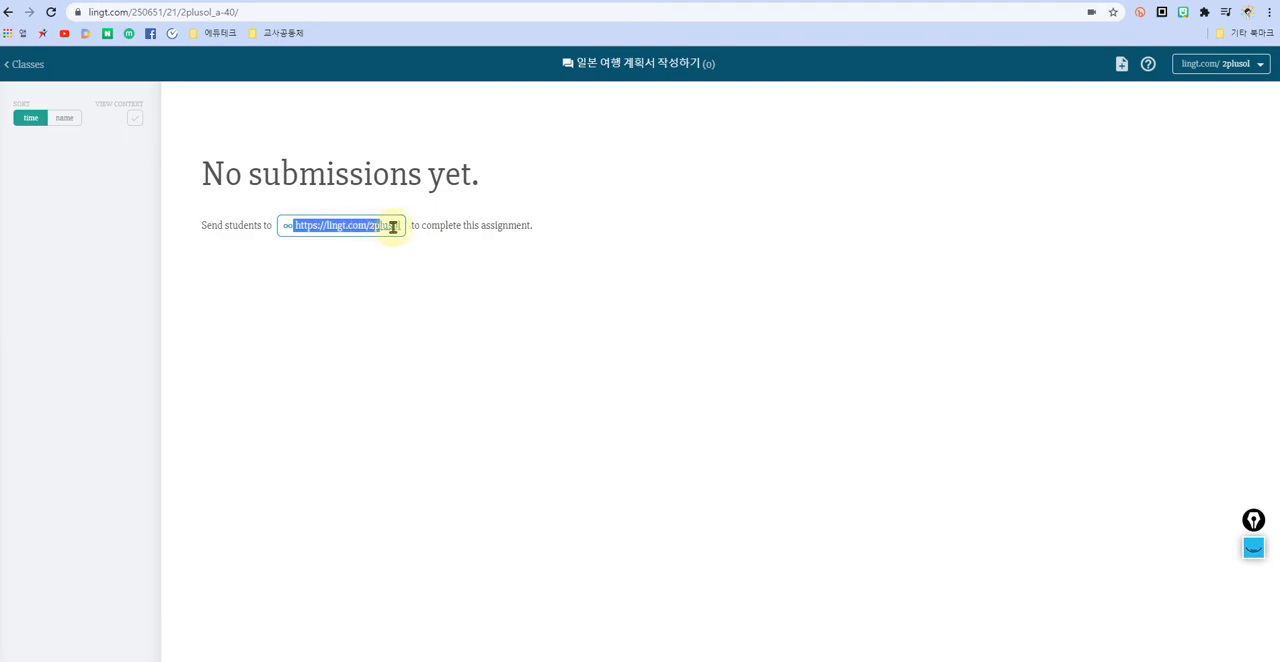
click(290, 226)
drag(293, 226, 413, 226)
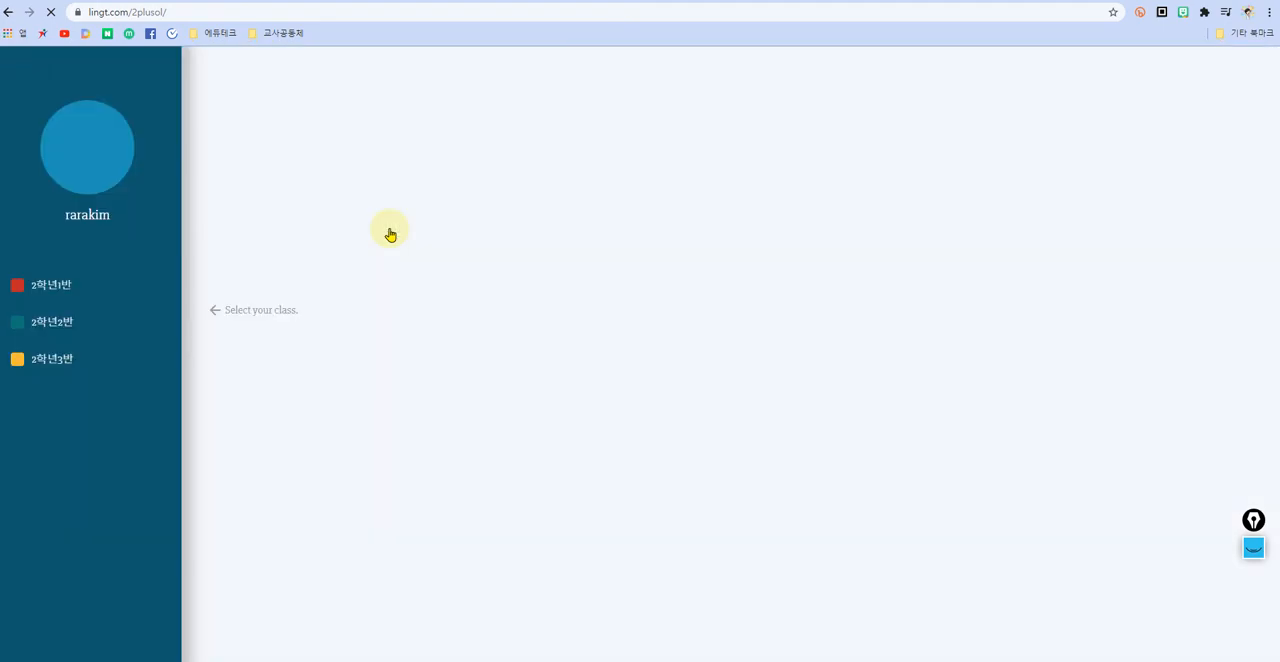
click(9, 12)
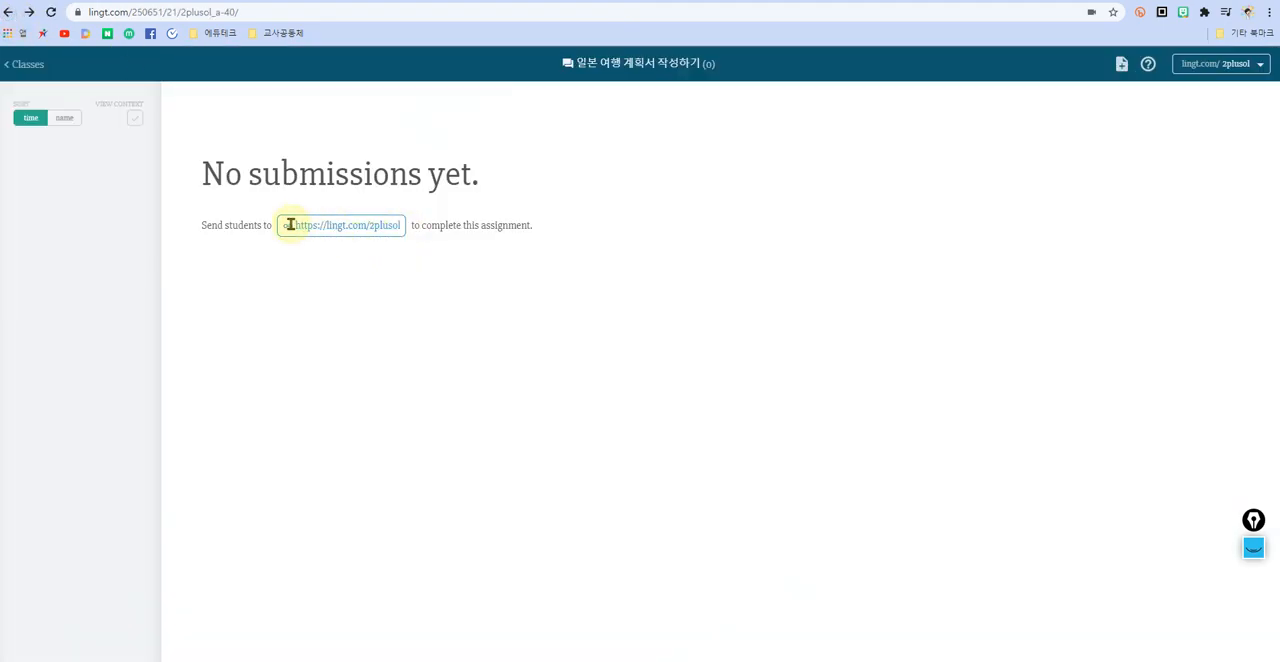
drag(297, 224, 406, 226)
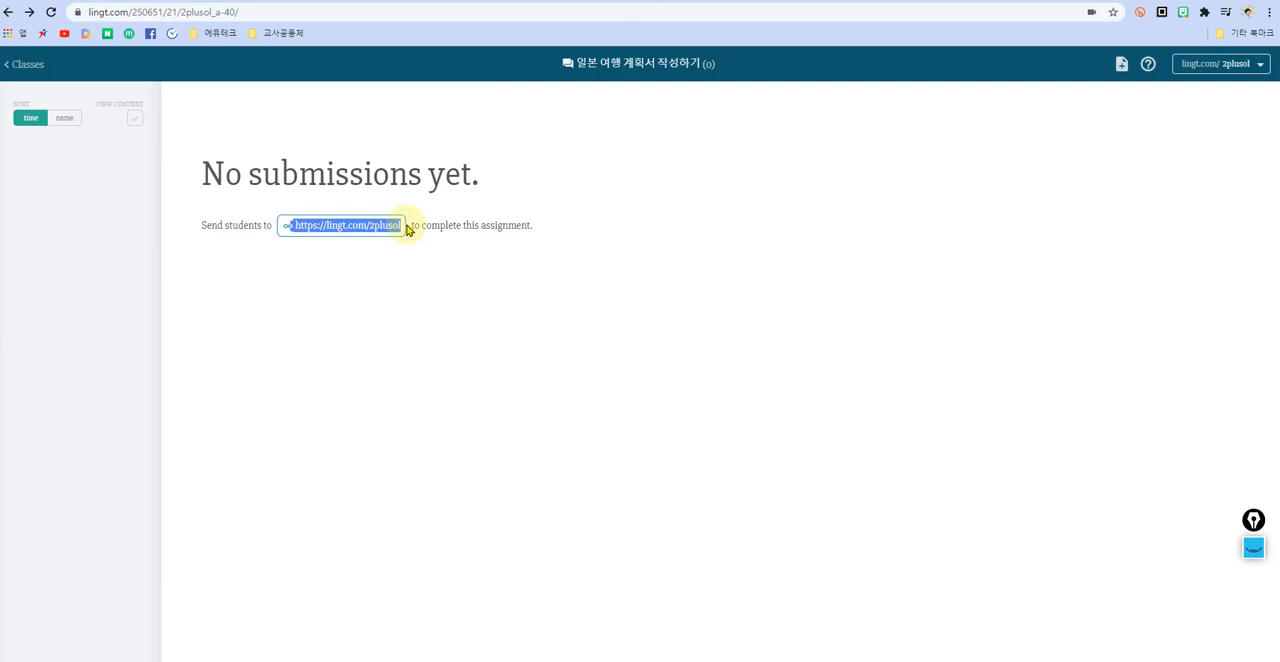
right_click(333, 228)
click(376, 334)
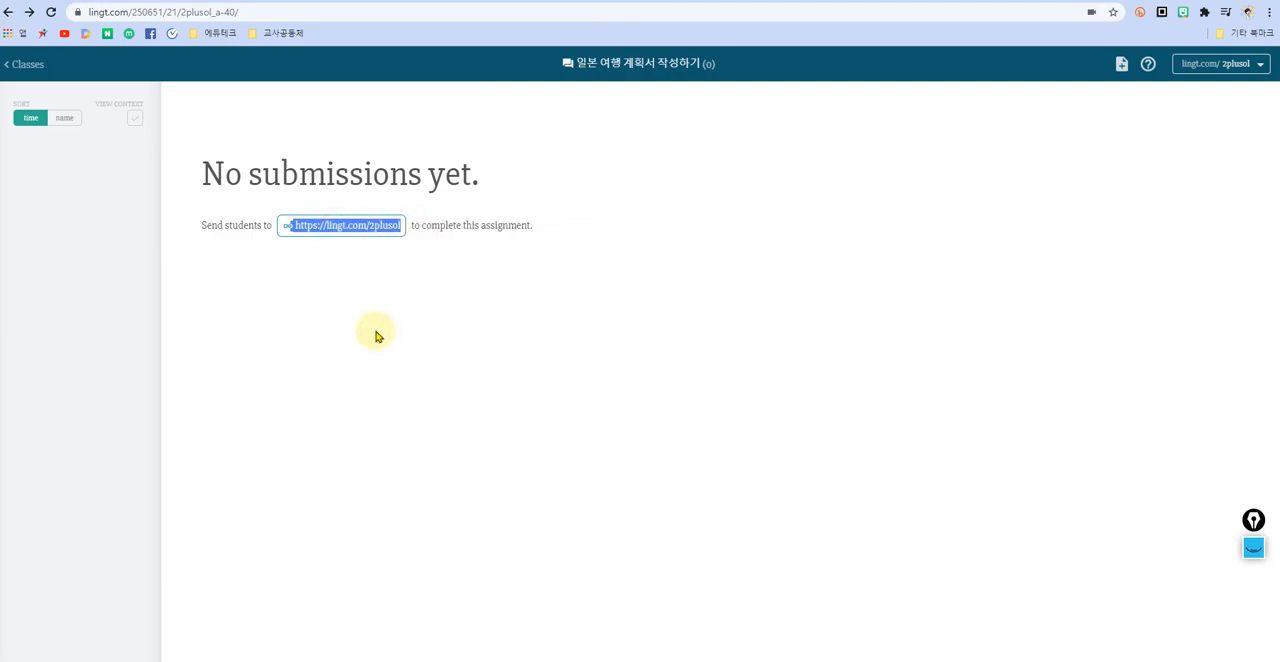
click(136, 120)
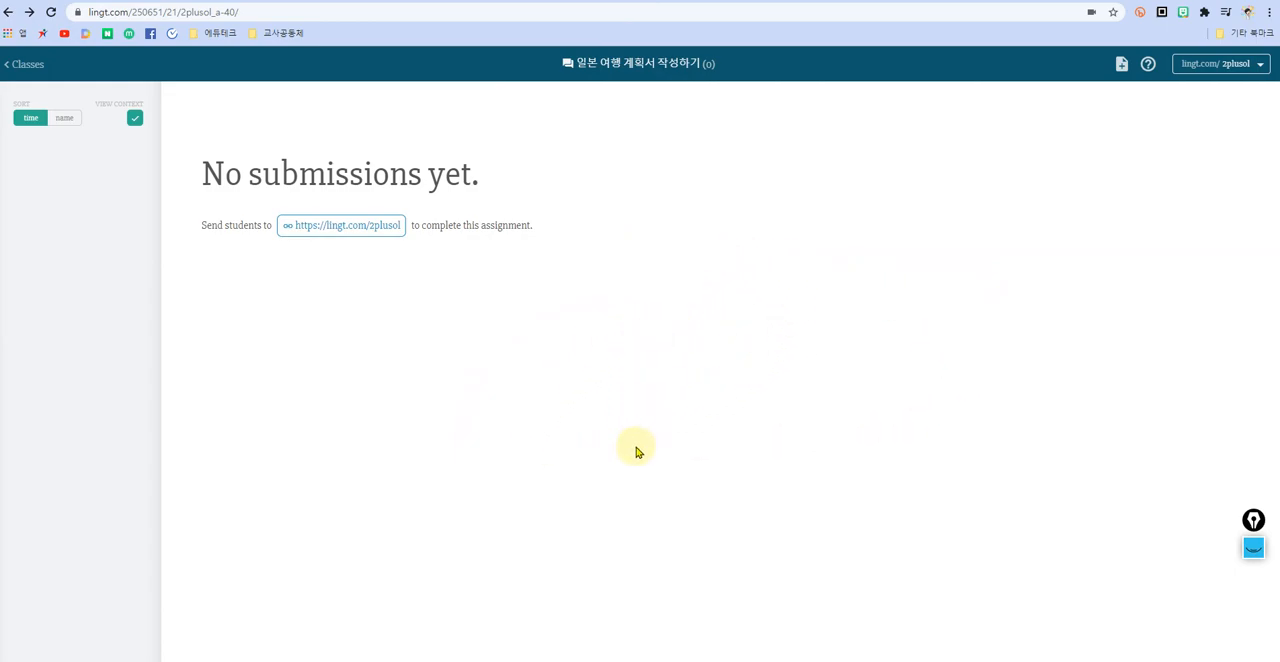
Step: Go to the student page through the link in the 2학년3반 submissions and open the assignment for class 2학년1반
click(29, 68)
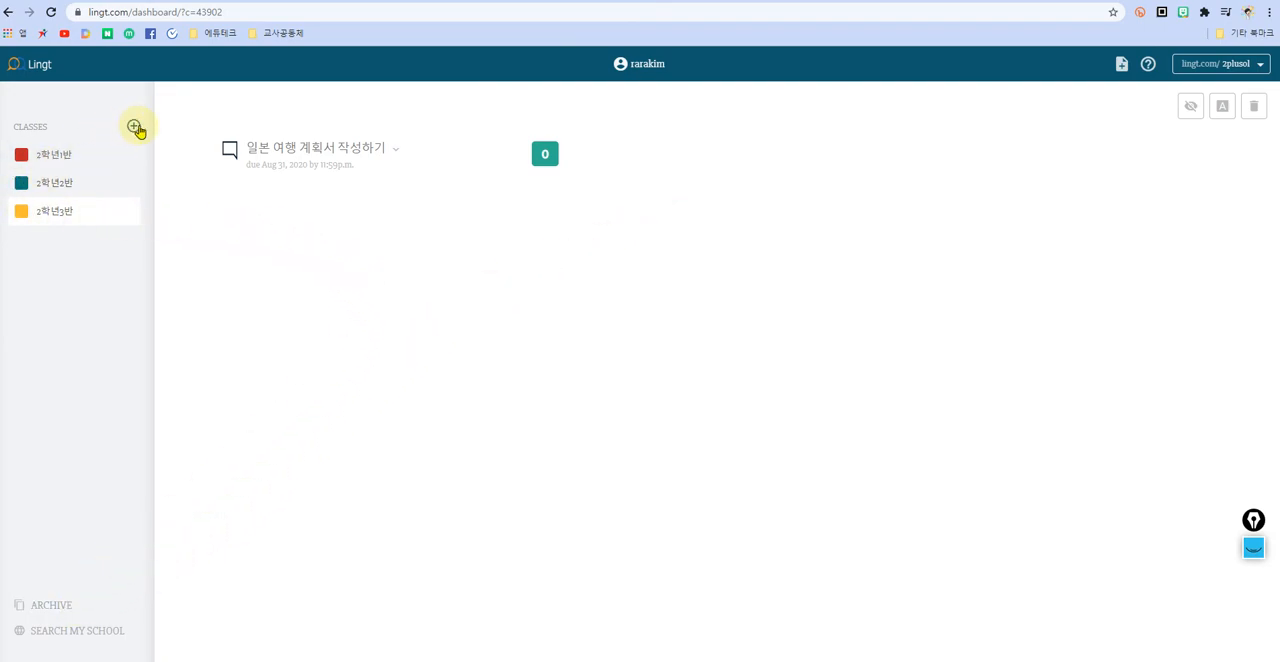
click(308, 152)
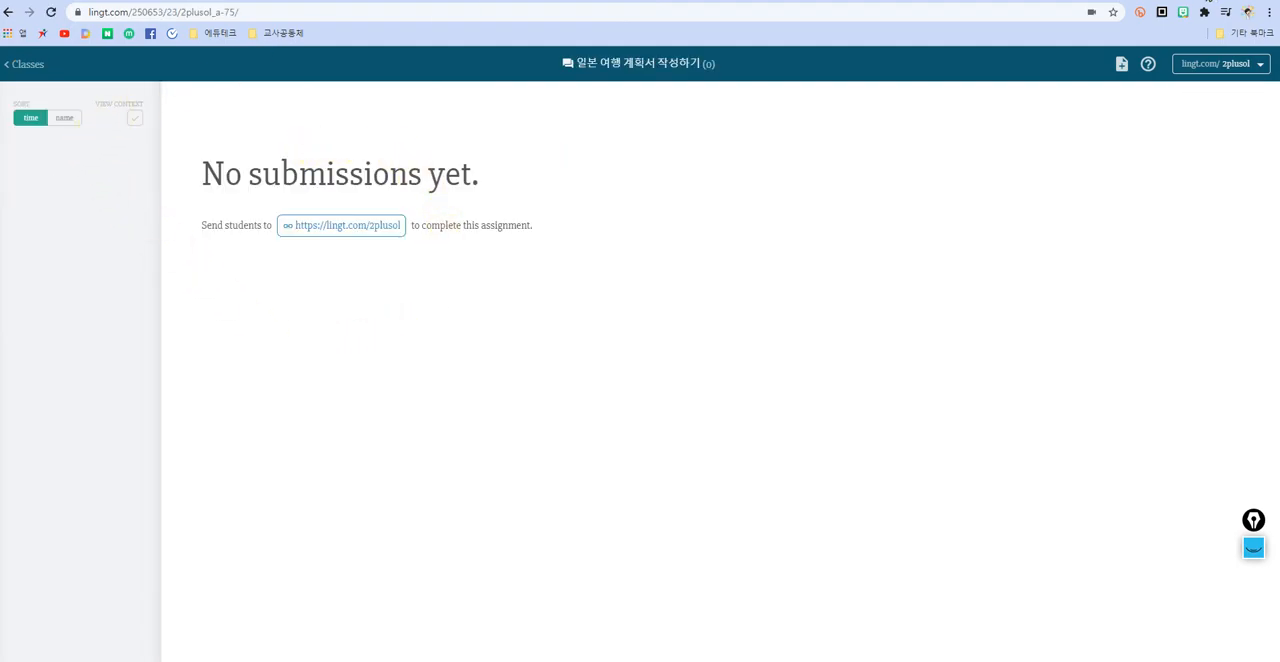
click(357, 230)
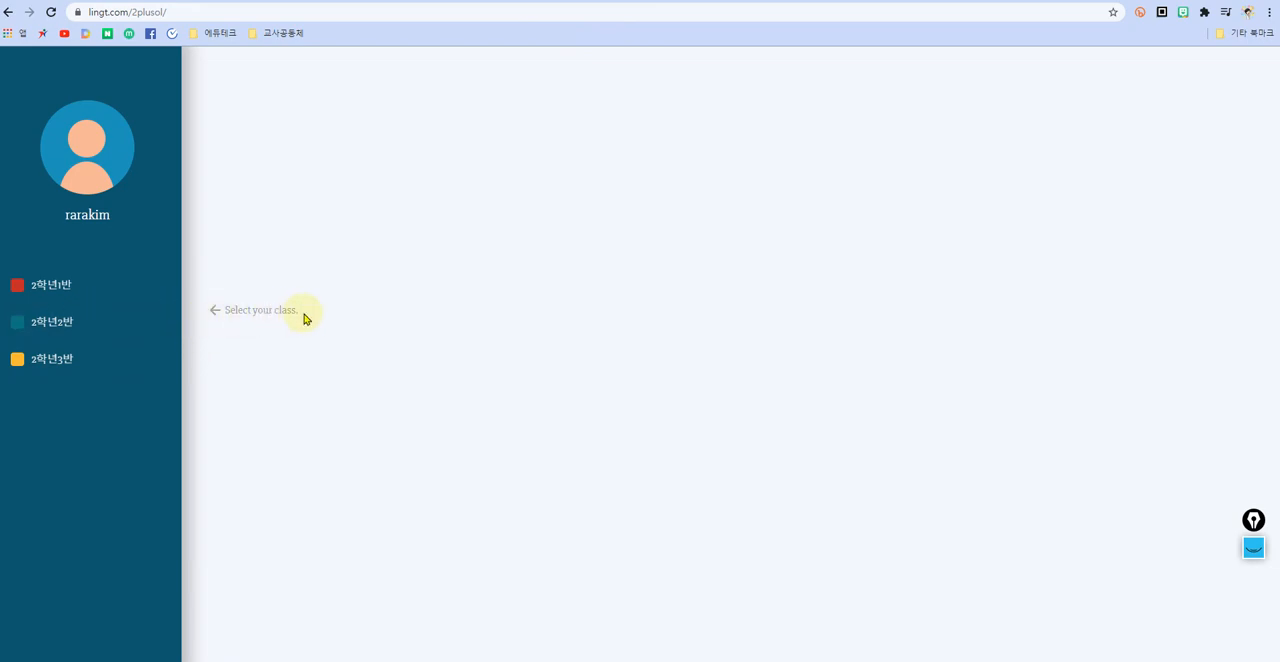
click(55, 290)
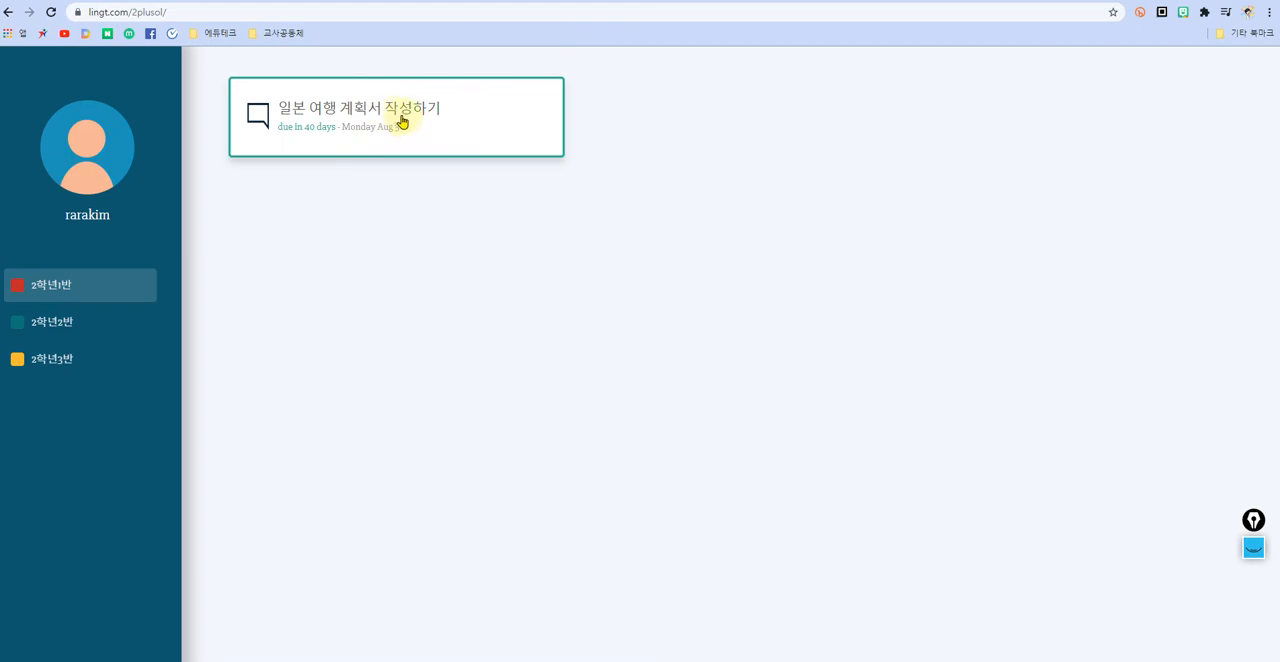
click(495, 88)
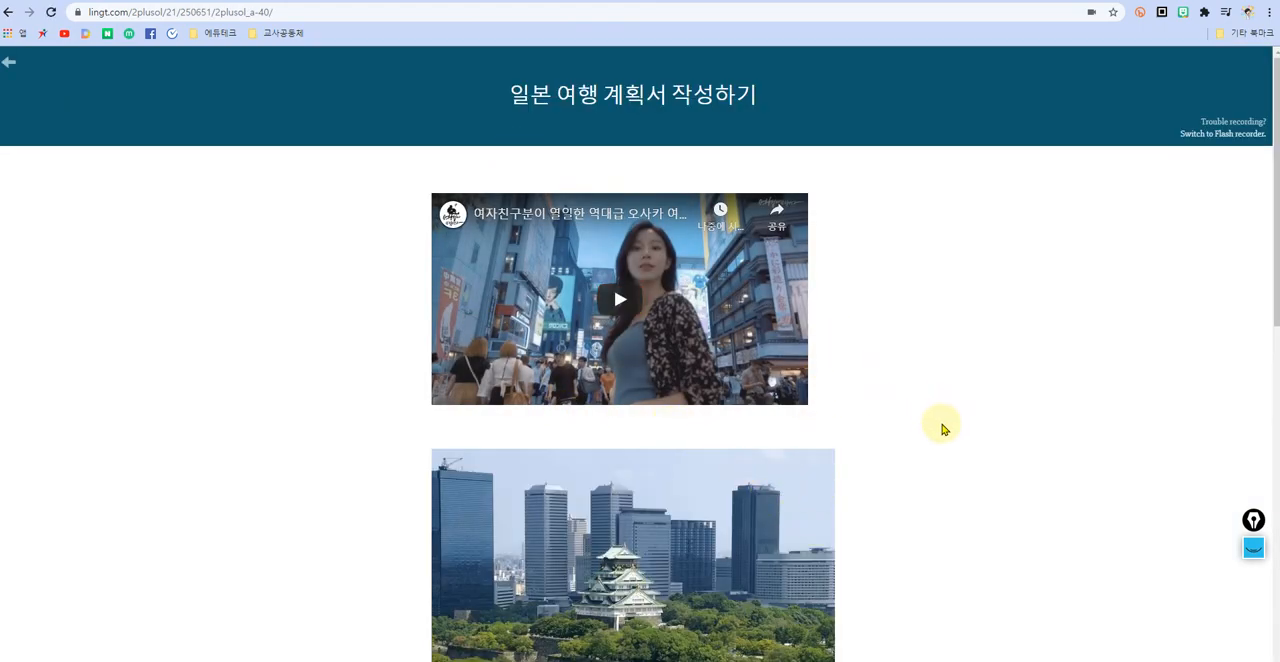
Step: Record a spoken answer in the speak prompt below the numbered list and stop the recording
scroll(944, 430, down, 3)
scroll(937, 466, down, 3)
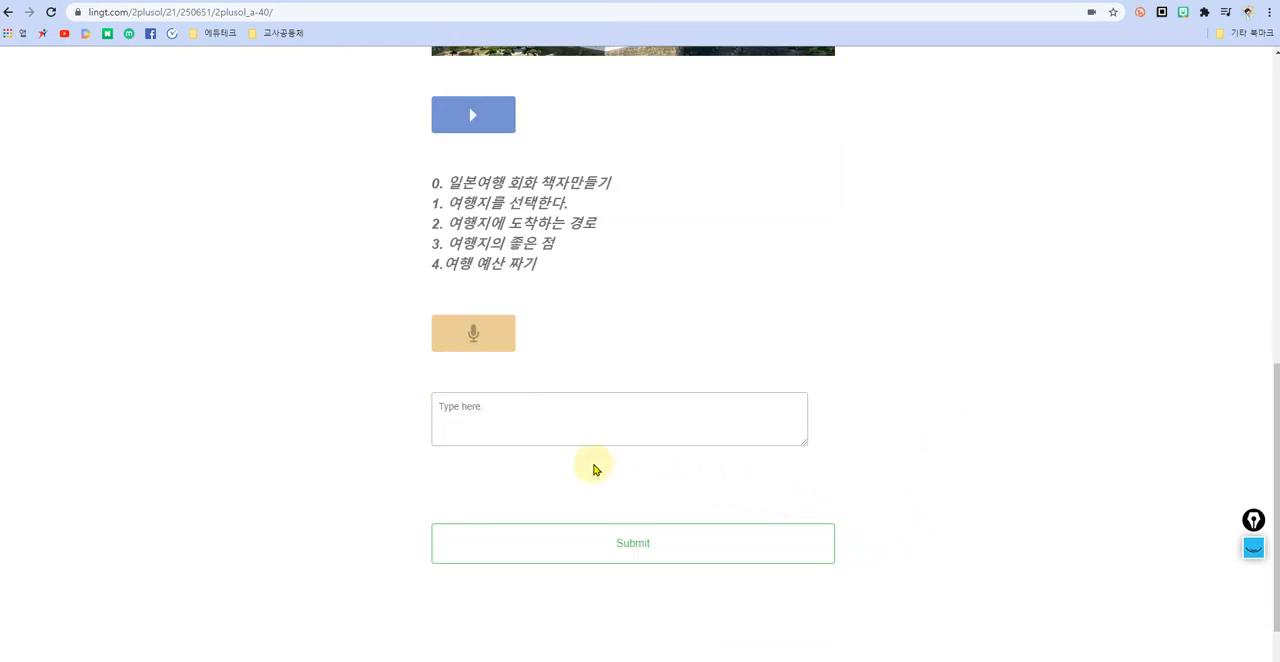
click(474, 343)
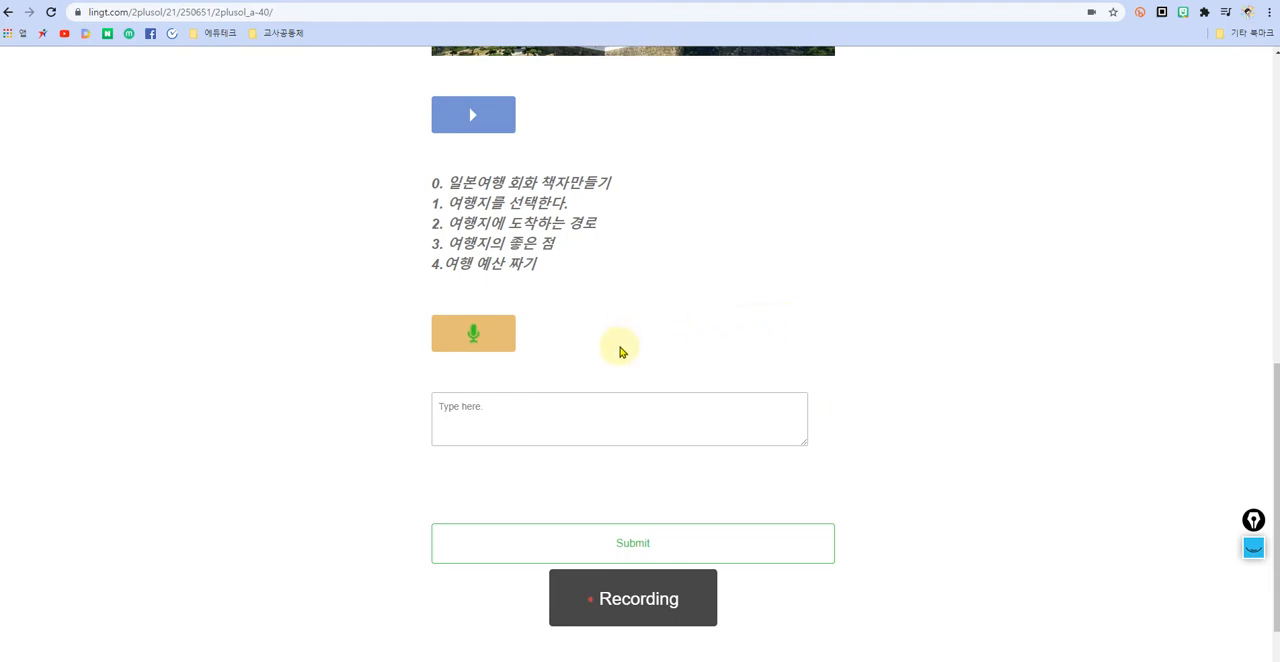
click(472, 340)
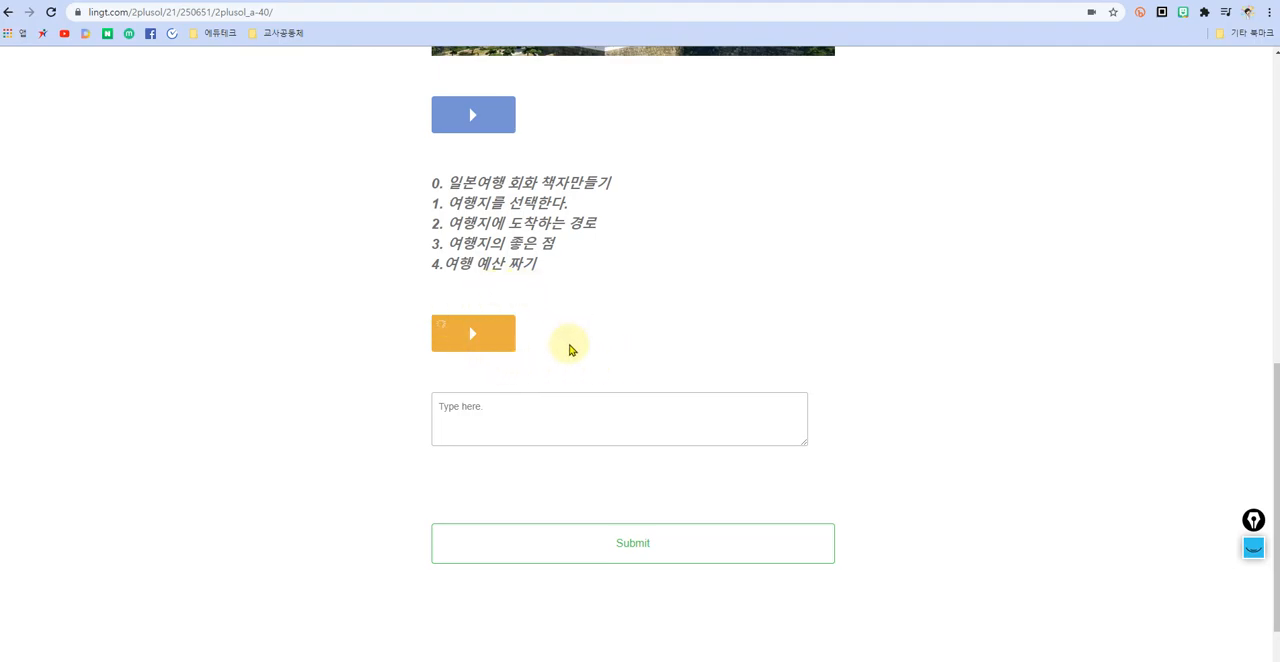
Step: Switch the keyboard to Japanese input and enter はじめまして as the answer in the write prompt
click(511, 409)
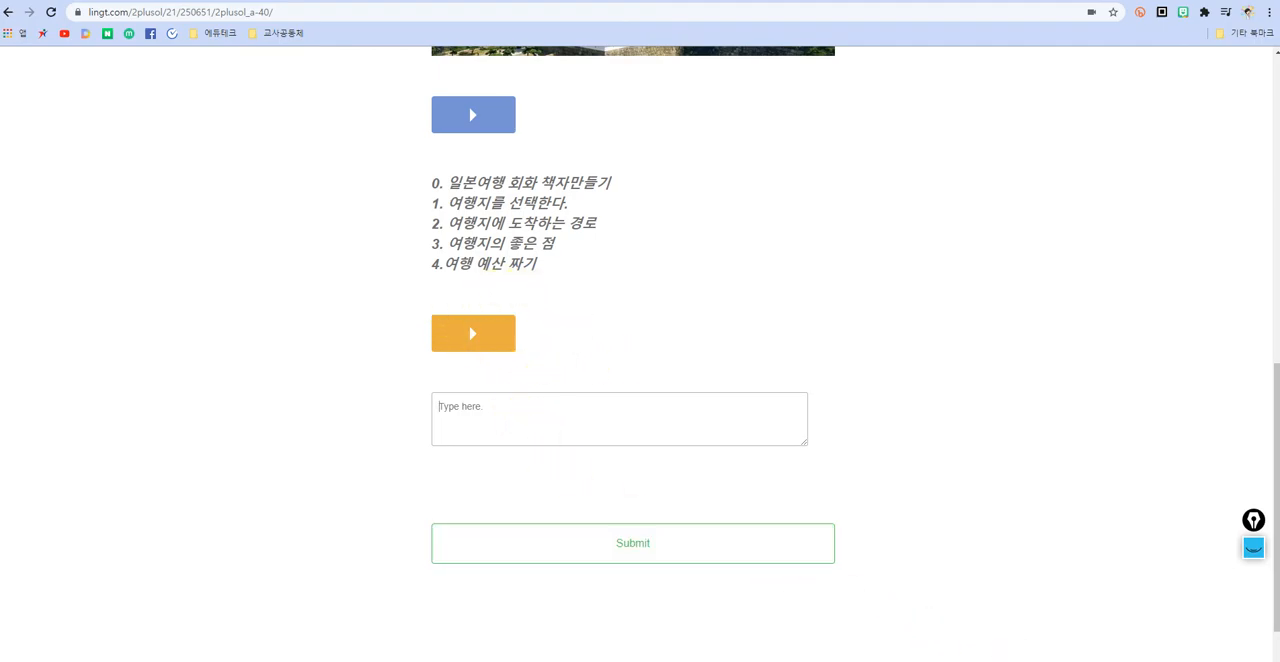
click(1171, 649)
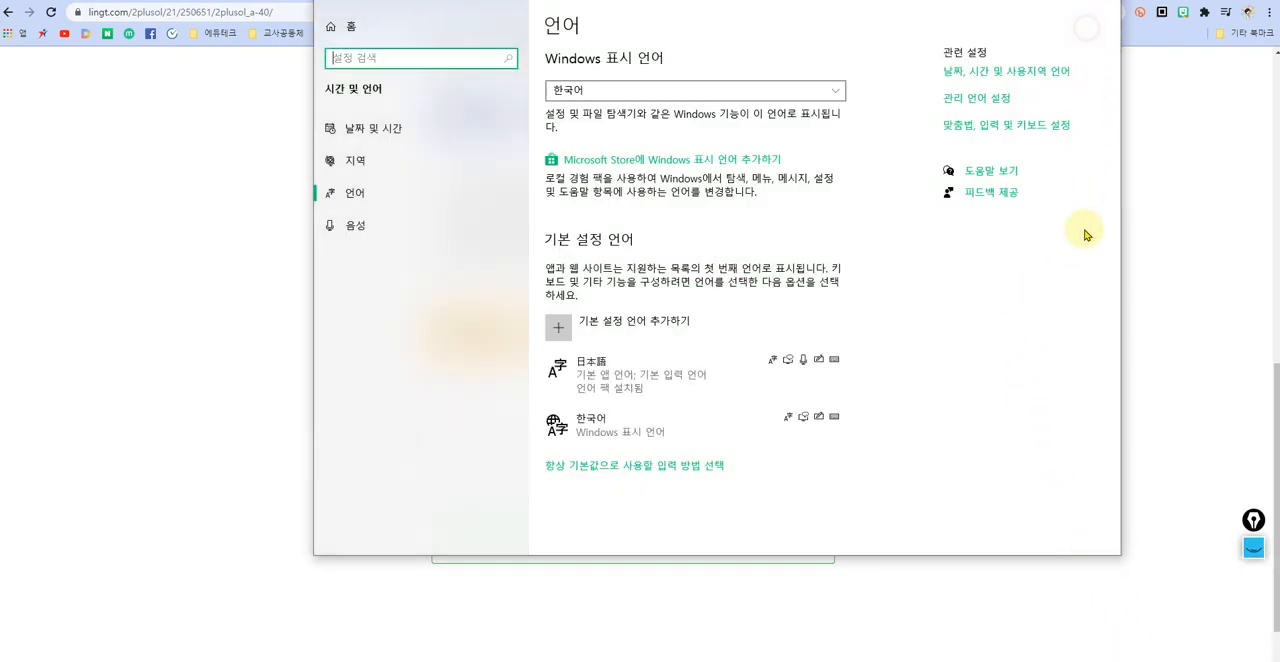
click(1098, 0)
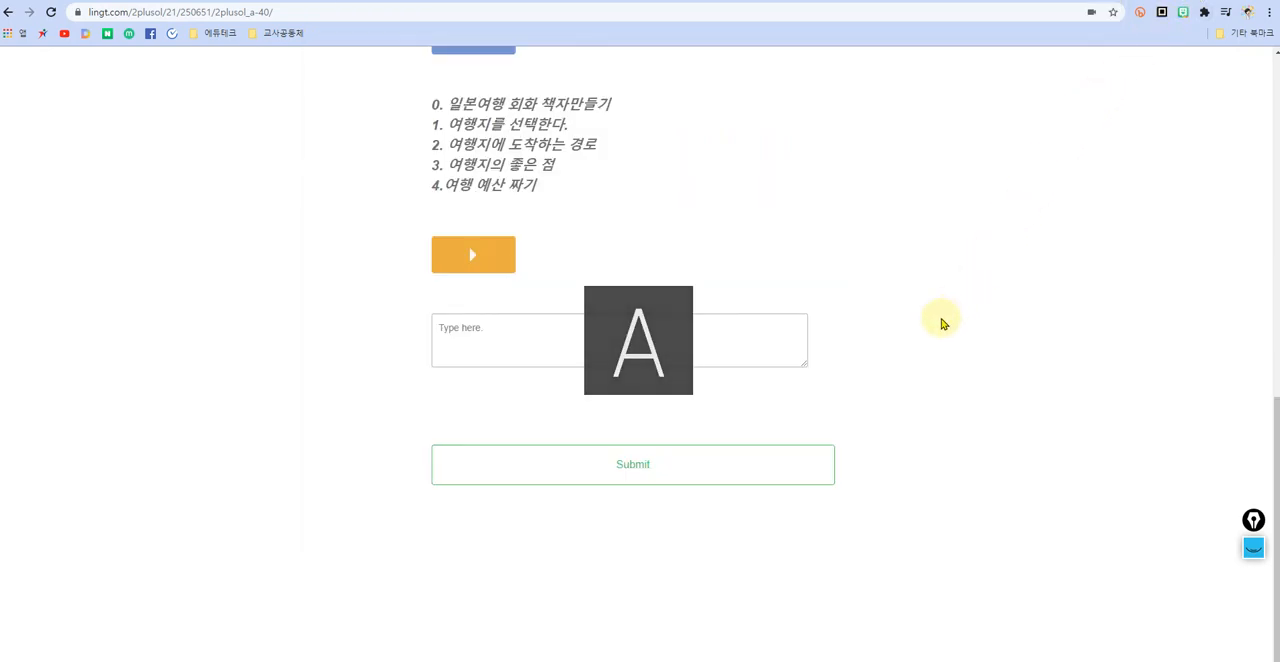
click(1140, 661)
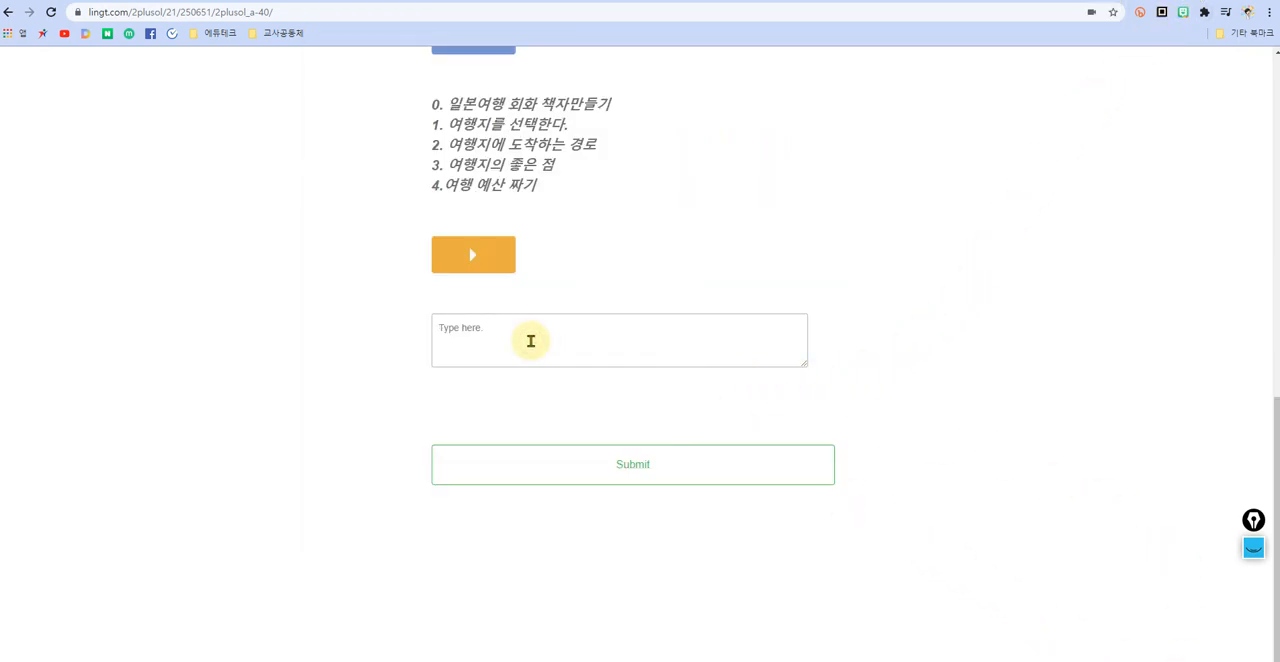
text(ha)
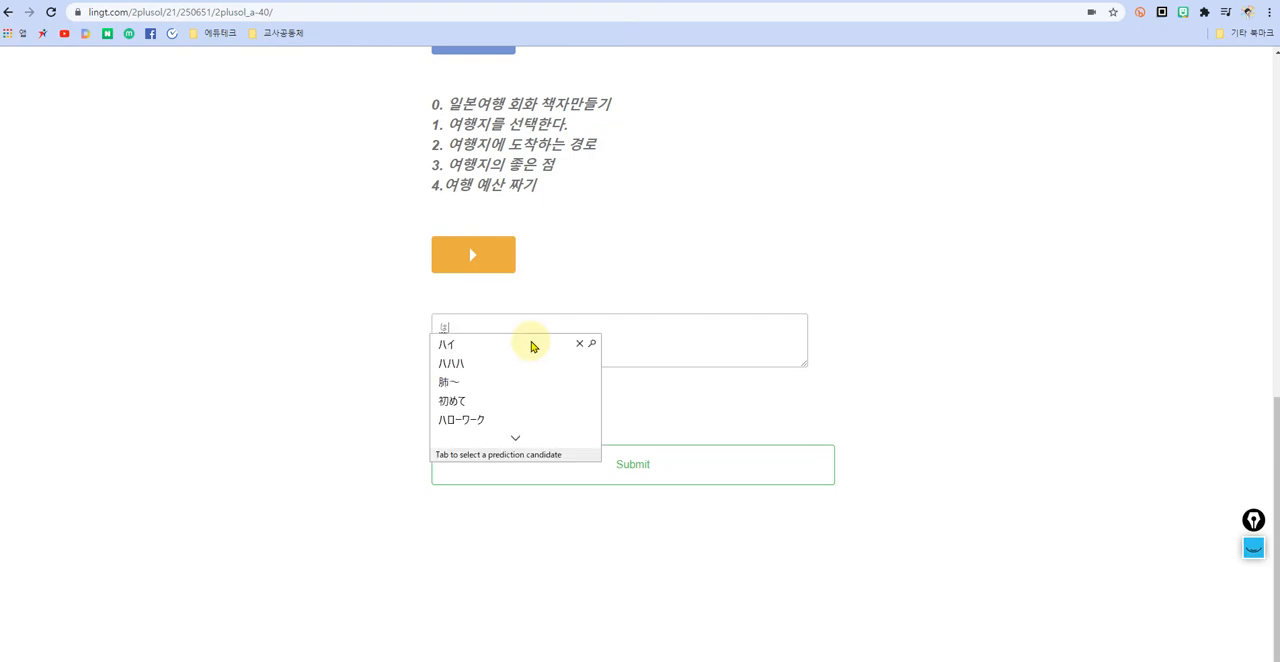
text(jimemas)
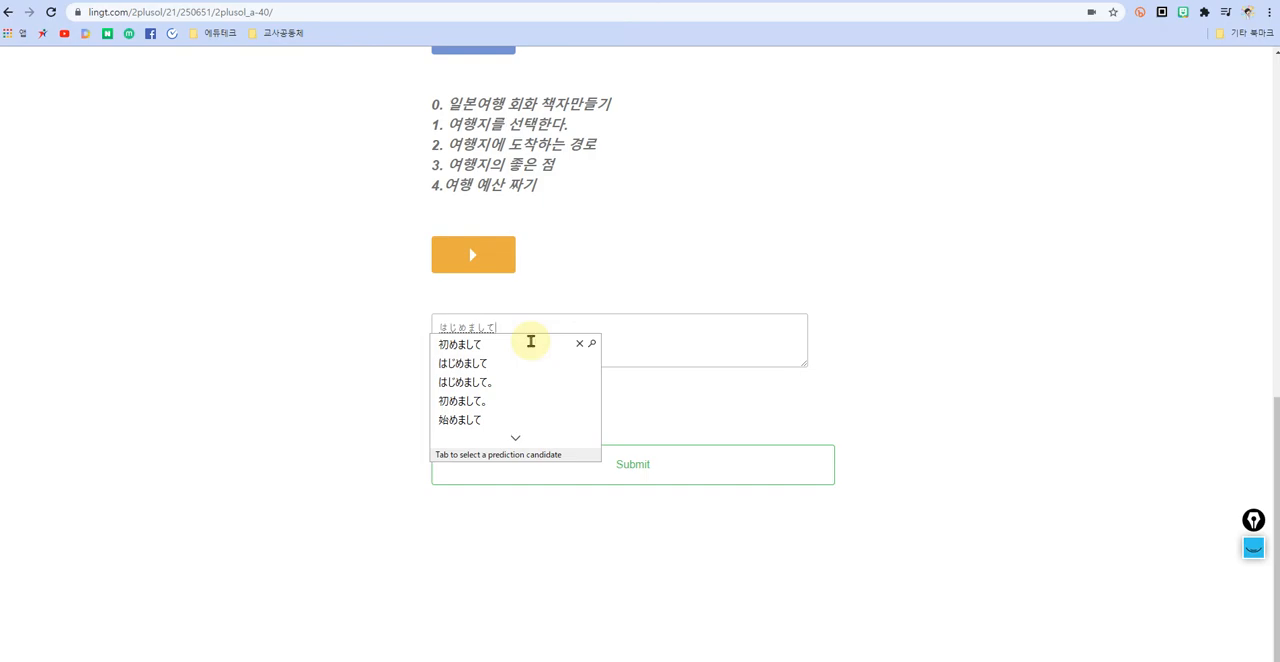
text(hite)
key(Return)
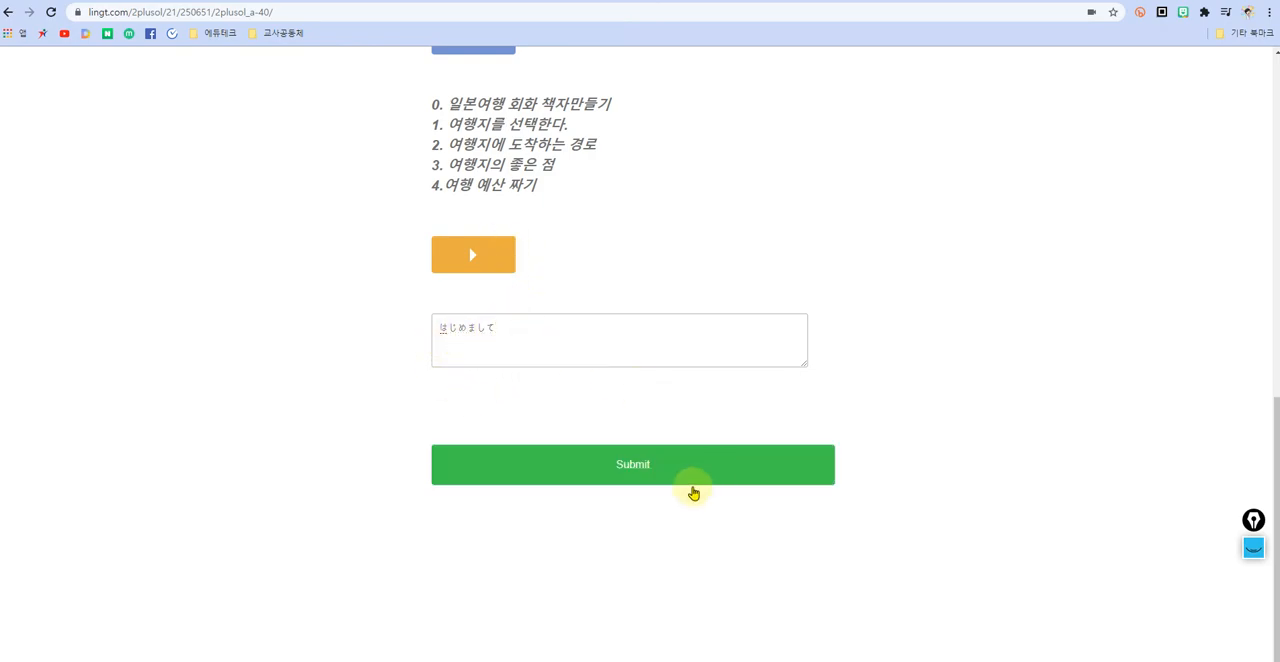
Step: Switch the keyboard to Korean, fill in the student's number, full name and e-mail, and submit the assignment
click(635, 472)
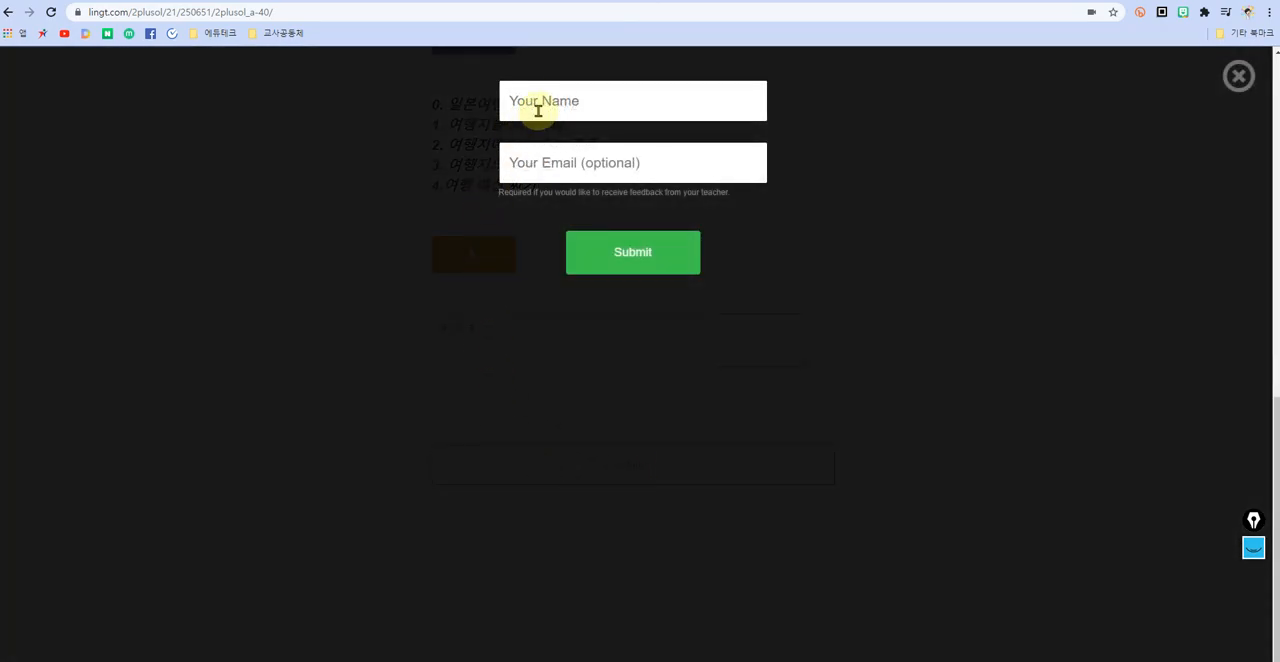
click(564, 101)
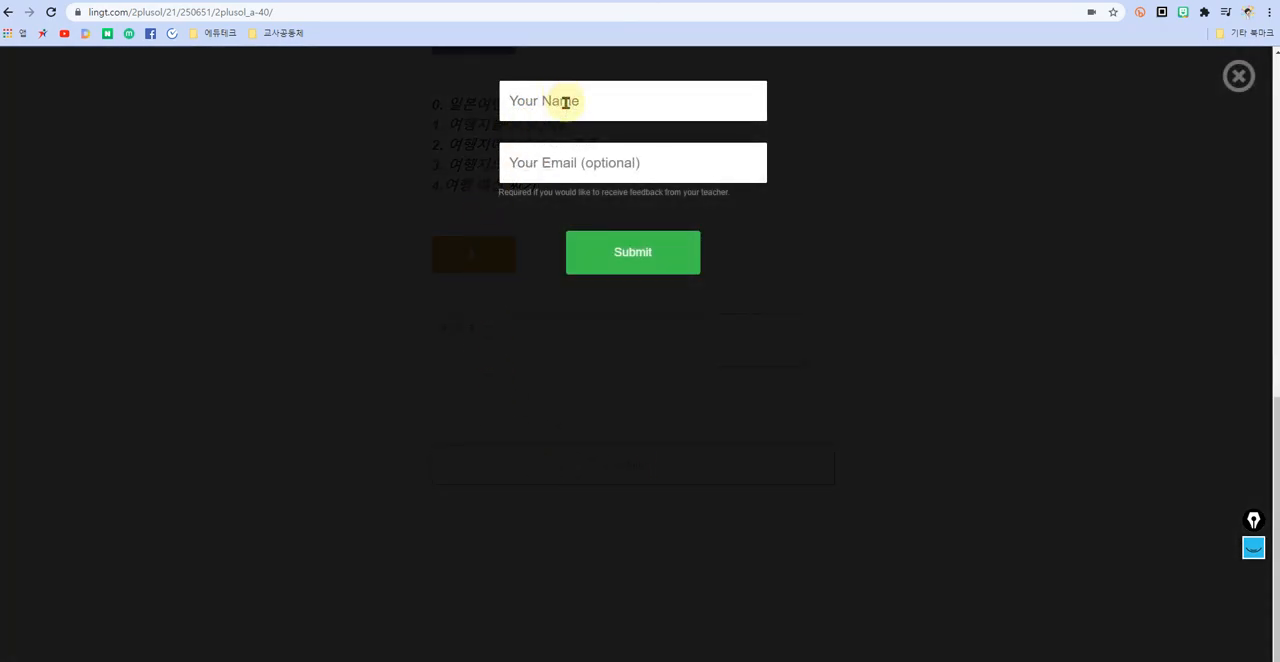
text(2 1 )
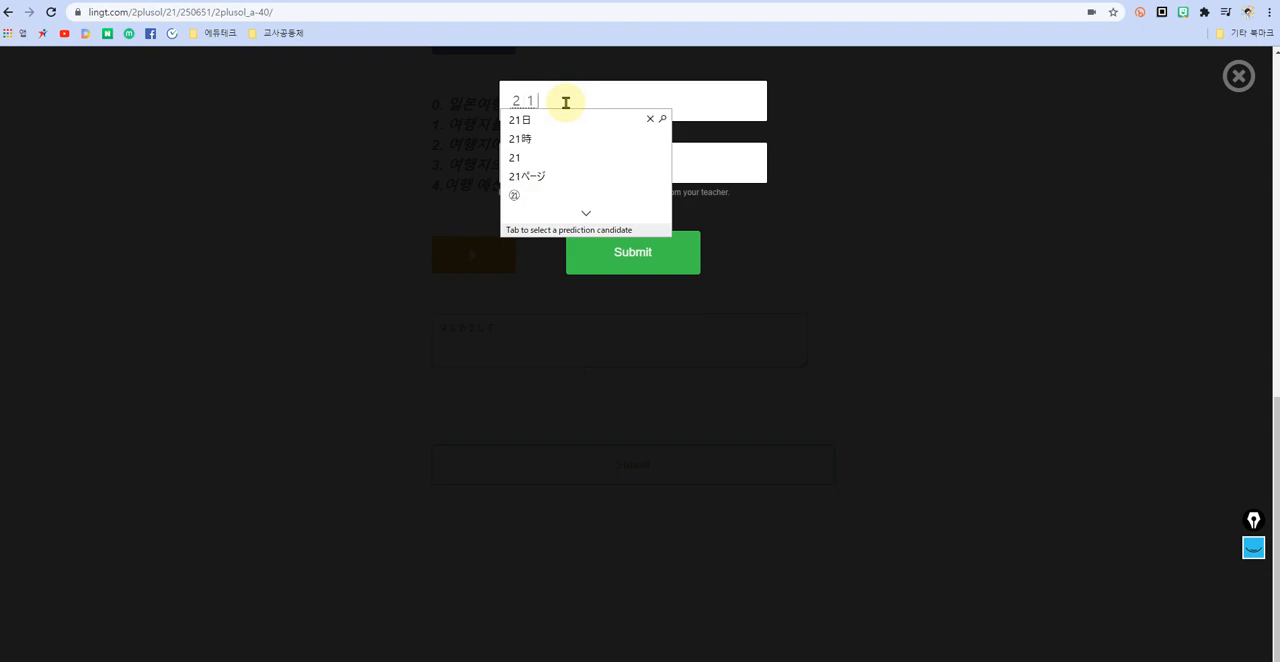
text(5 5)
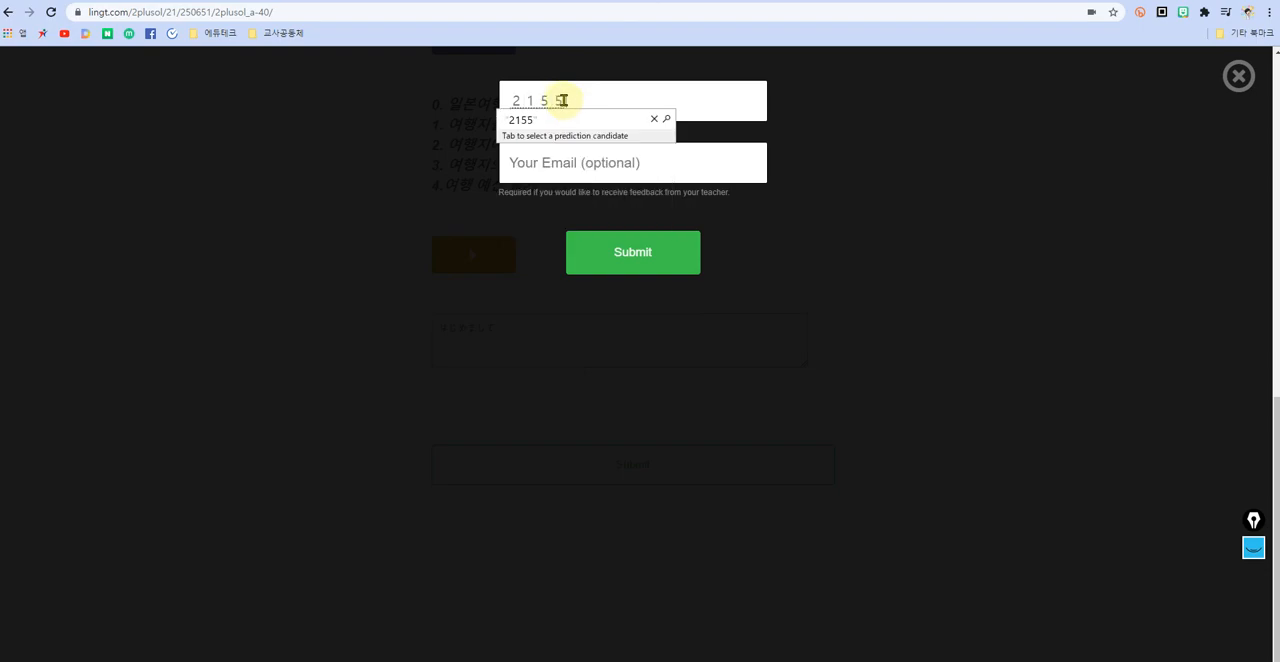
key(Return)
click(1160, 661)
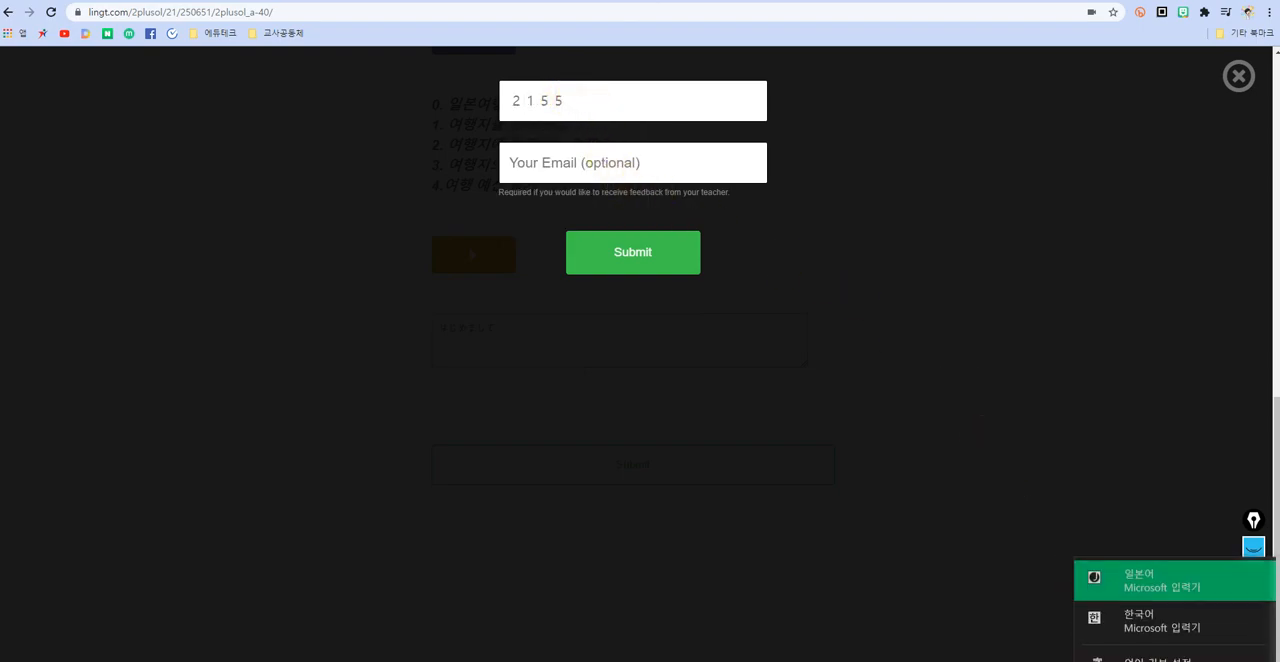
click(1180, 614)
drag(600, 100, 451, 105)
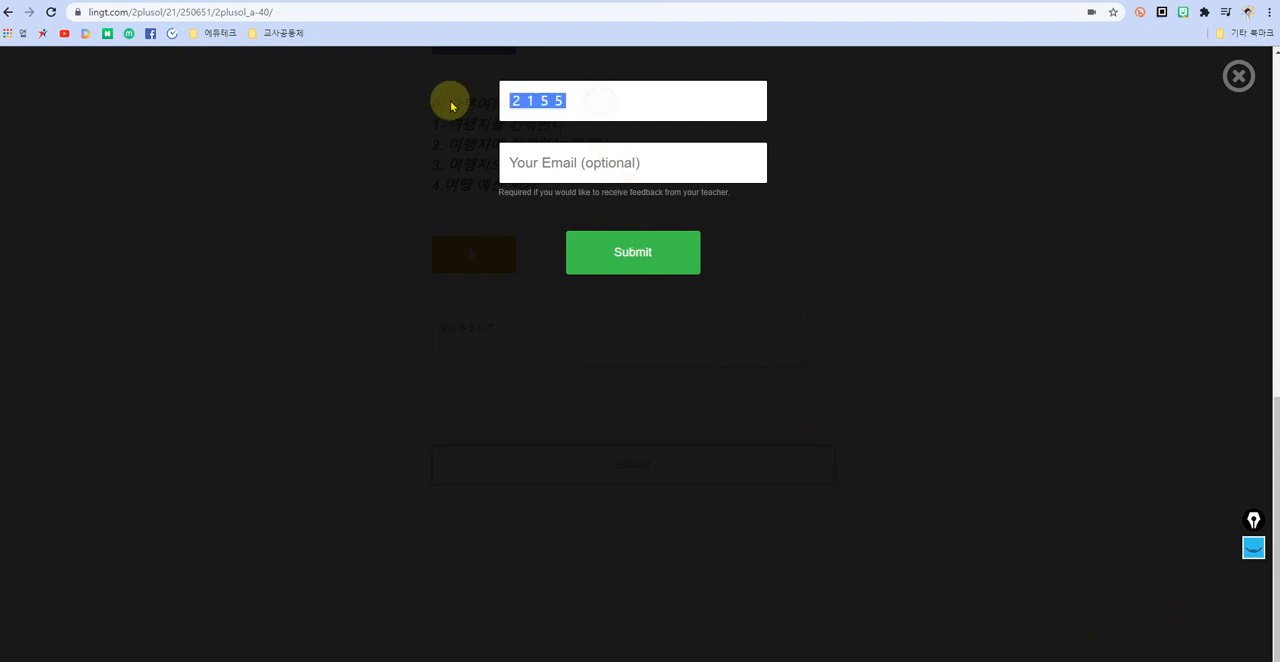
text(2155)
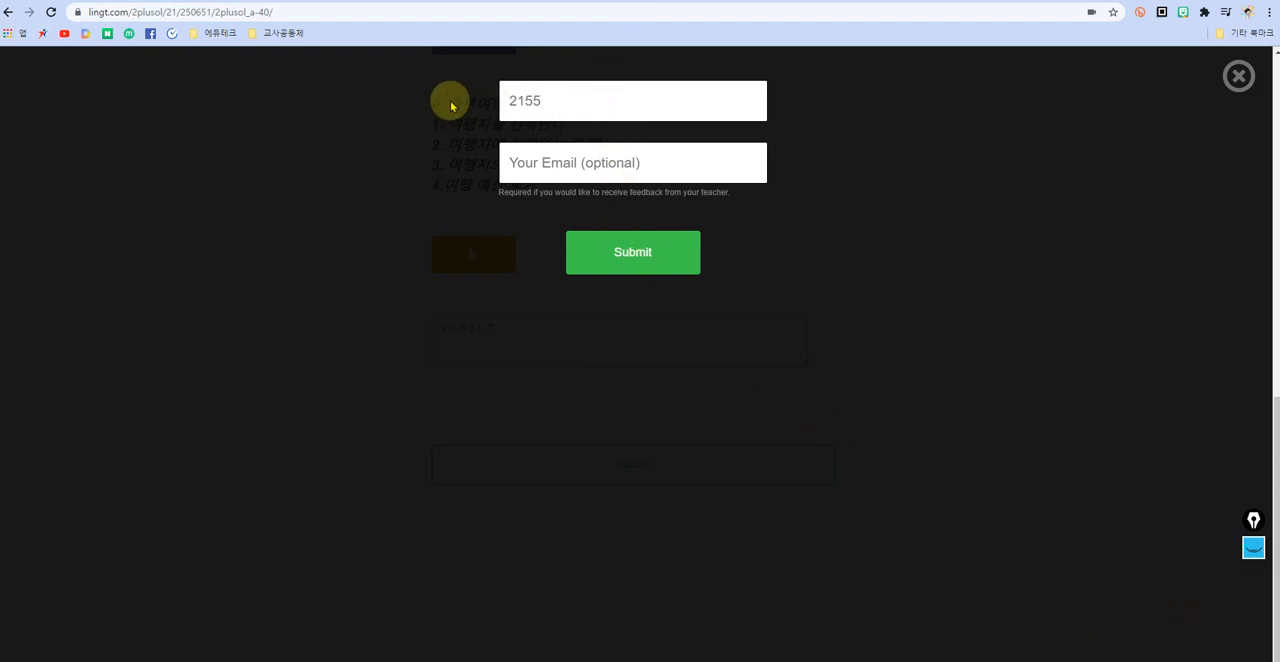
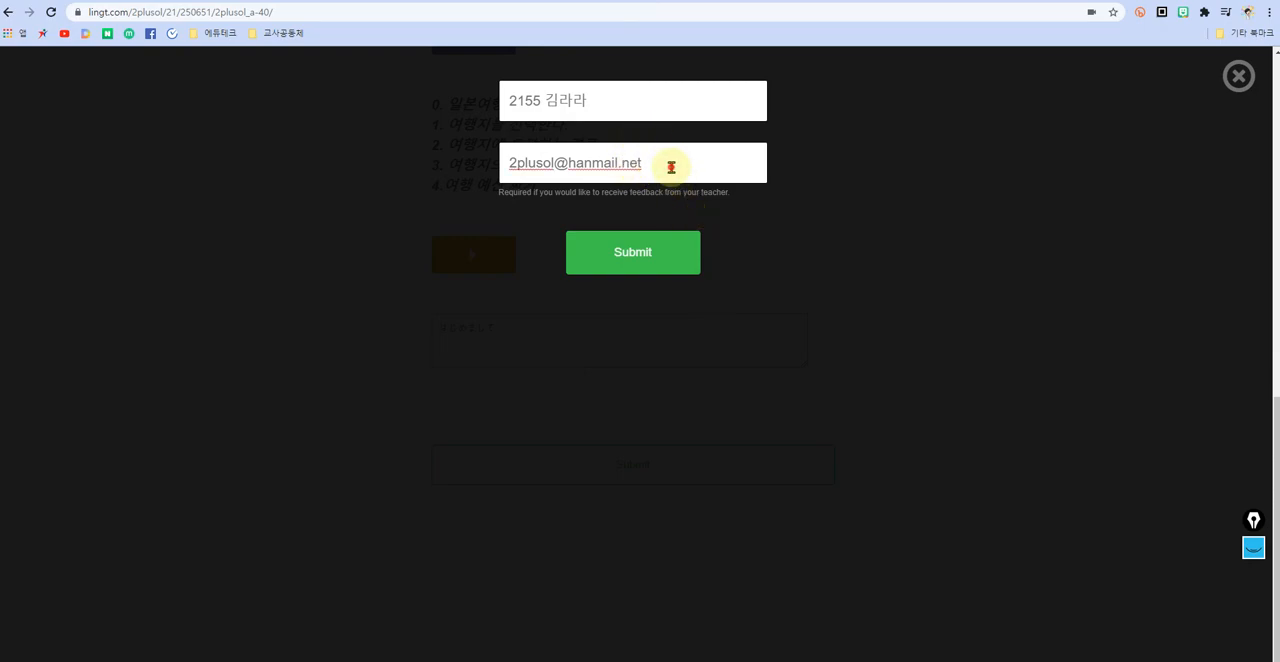
click(637, 258)
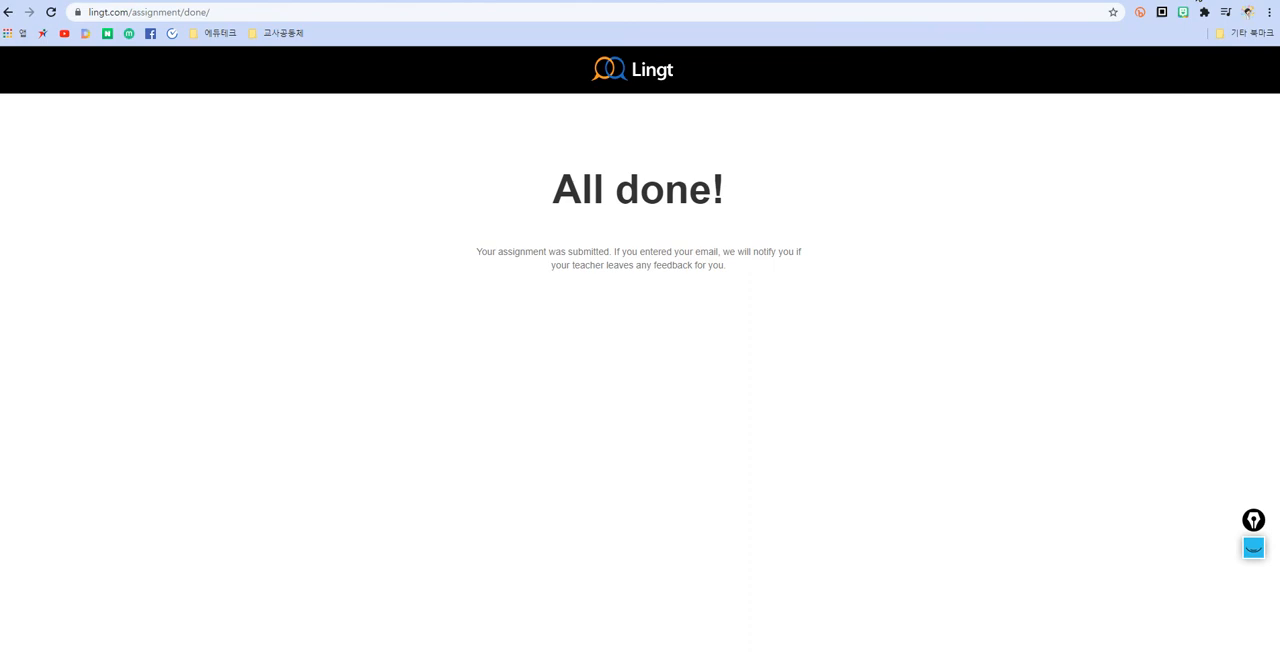
Step: Return to the teacher dashboard, open the 2학년1반 submissions of 일본 여행 계획서 작성하기 and play the student's recorded answer 1
click(1197, 0)
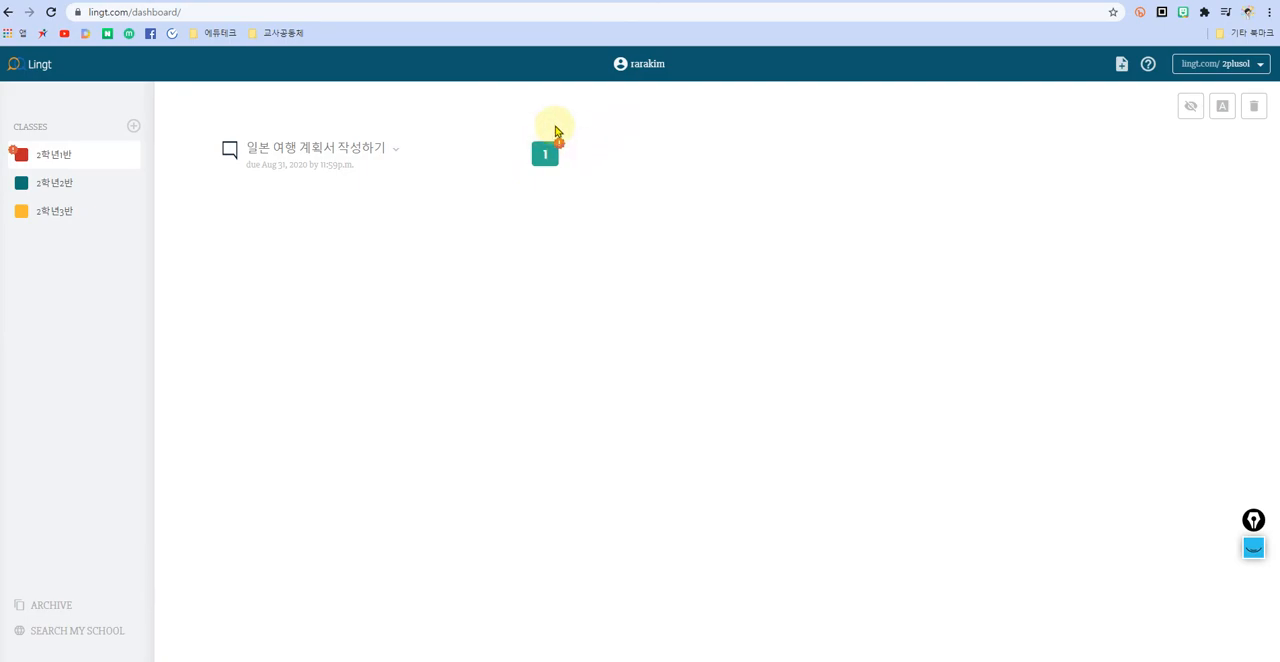
click(334, 157)
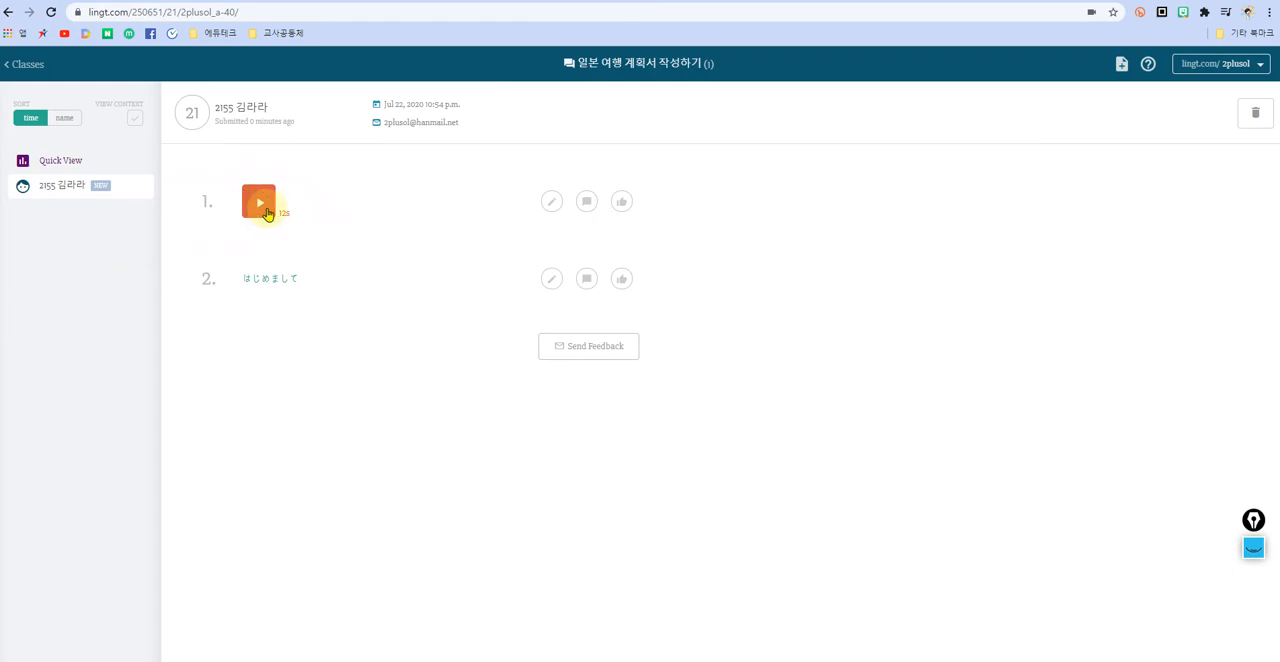
click(262, 207)
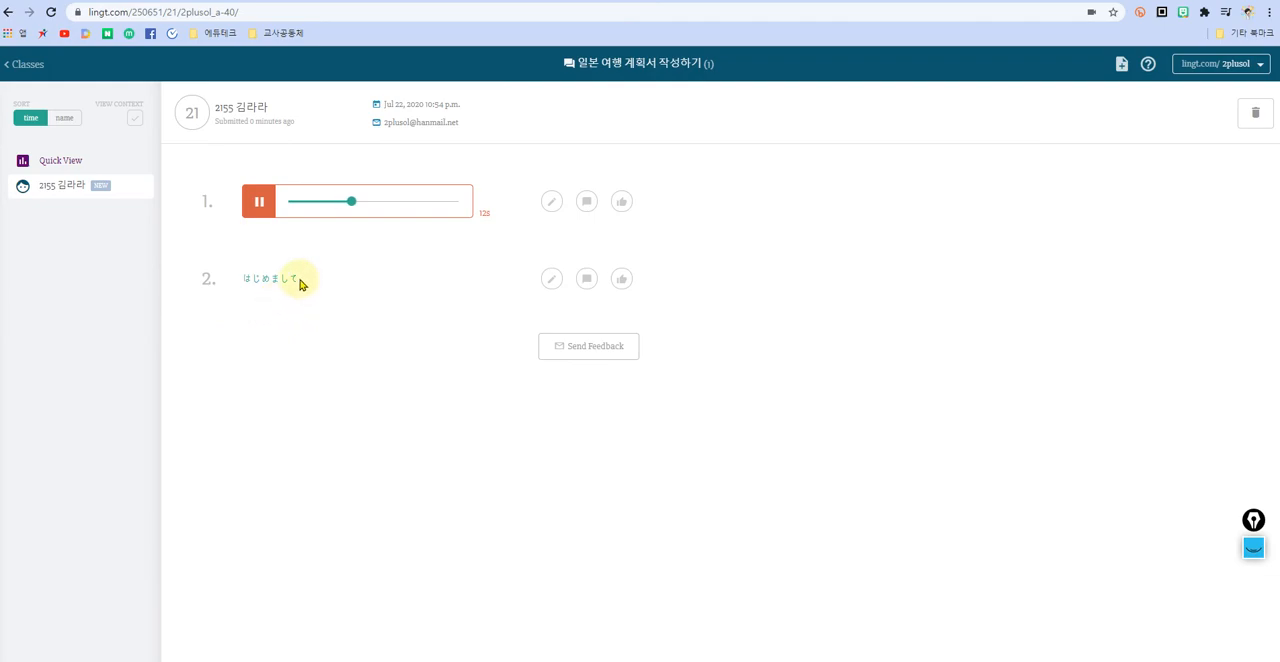
click(259, 207)
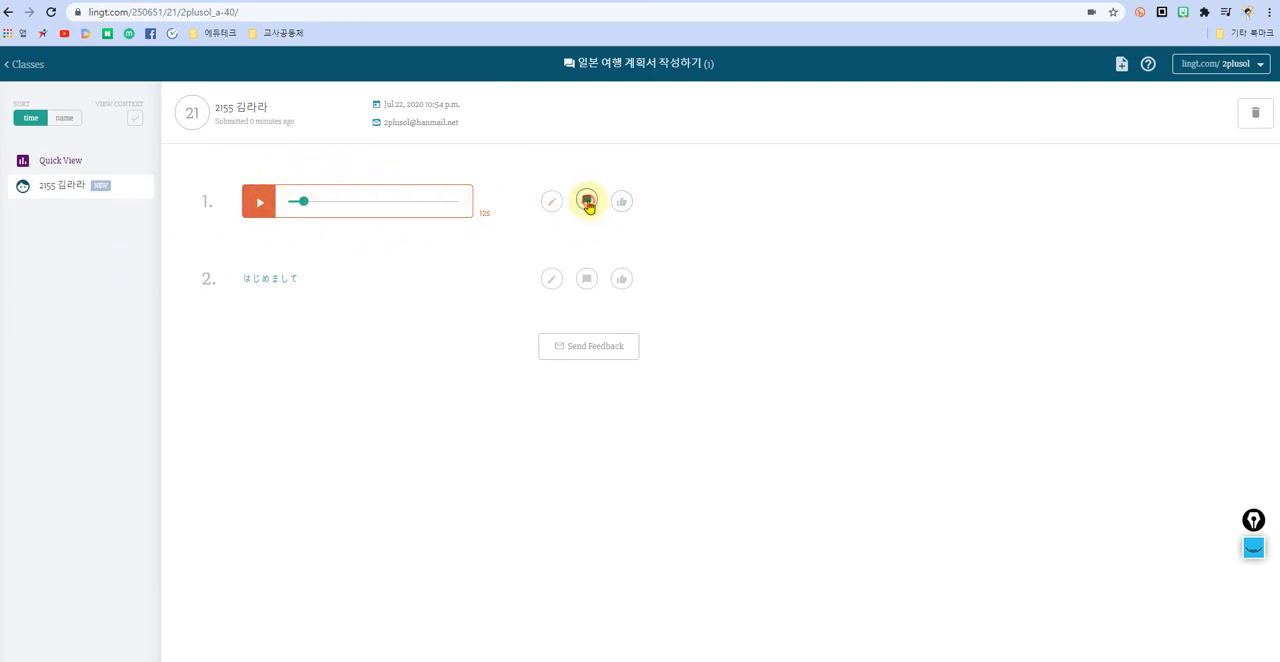
Step: Try recording spoken feedback for answer 1, and save the written feedback 와ㅡ~ 발음 좋습니다~ for it
click(590, 205)
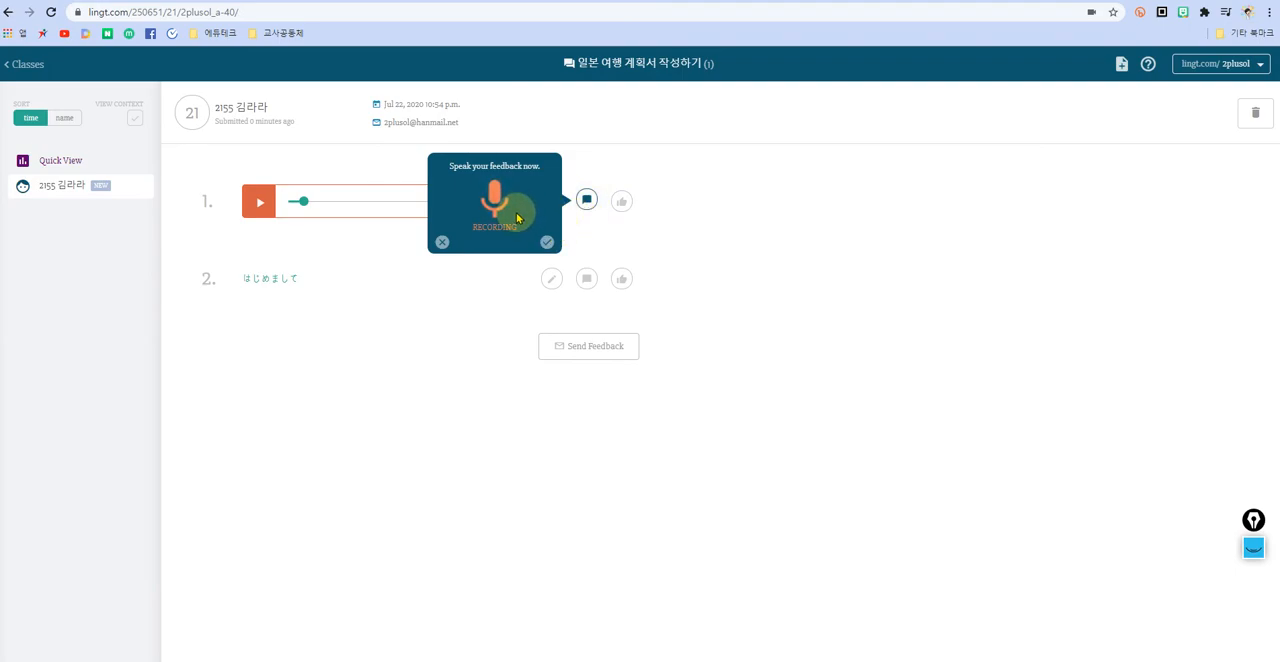
click(547, 242)
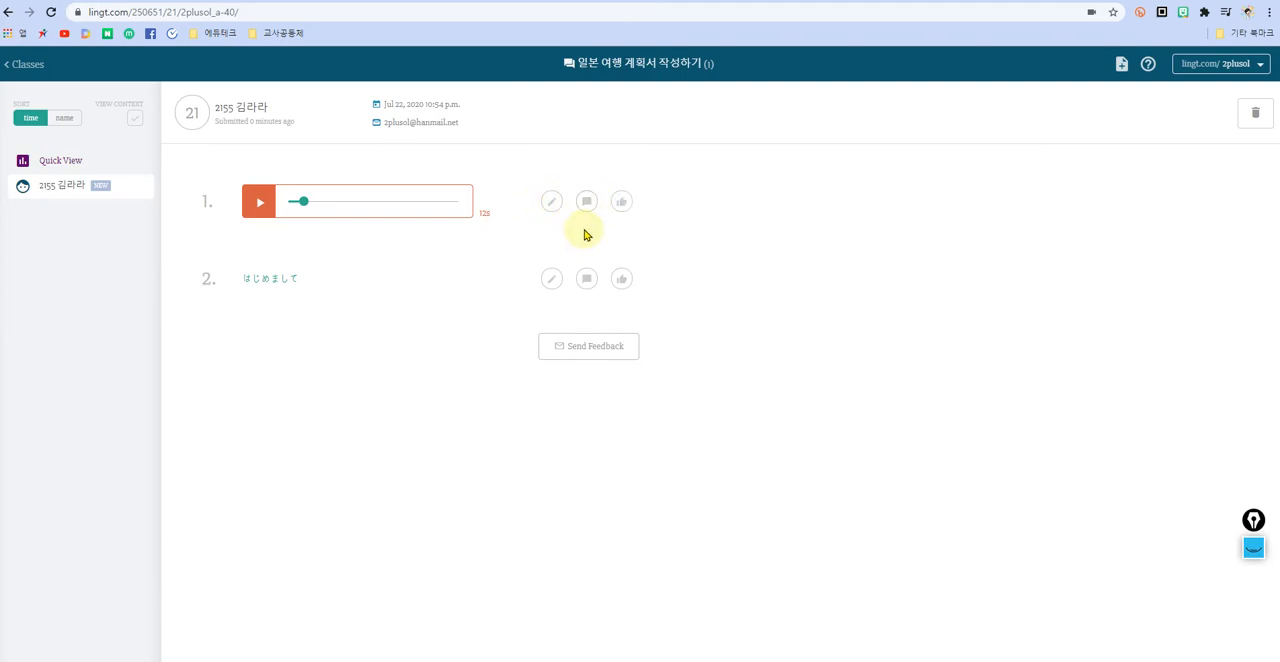
click(551, 202)
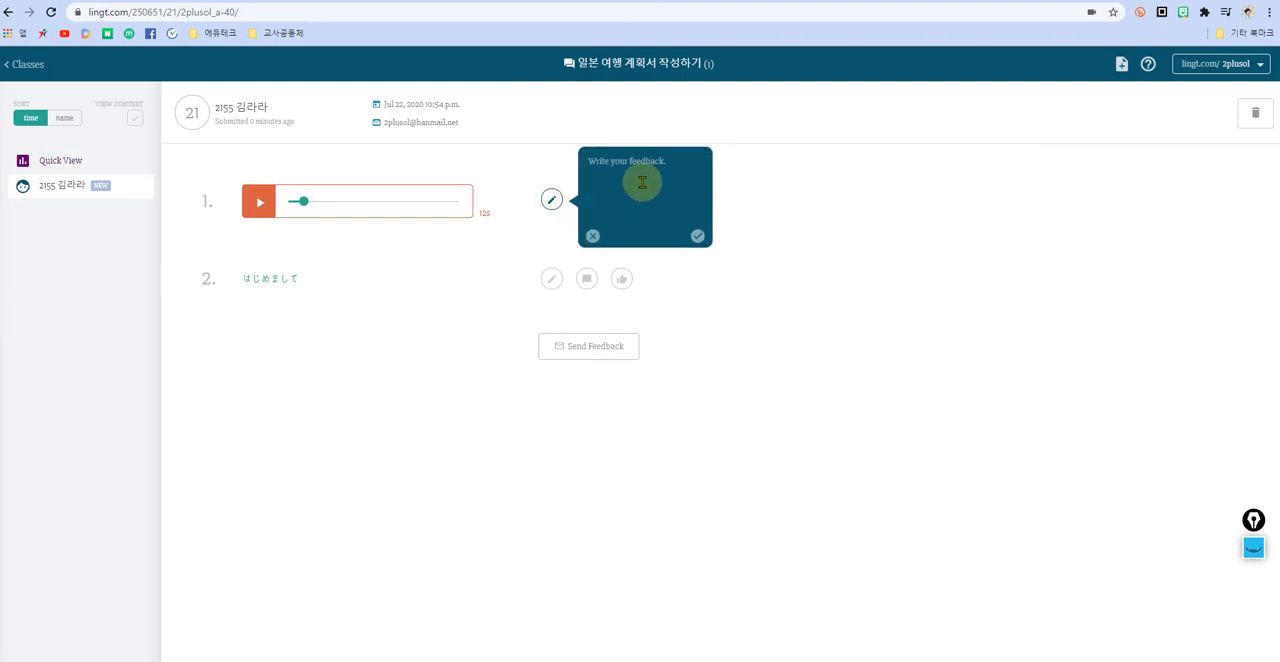
text(와ㅡㅜ)
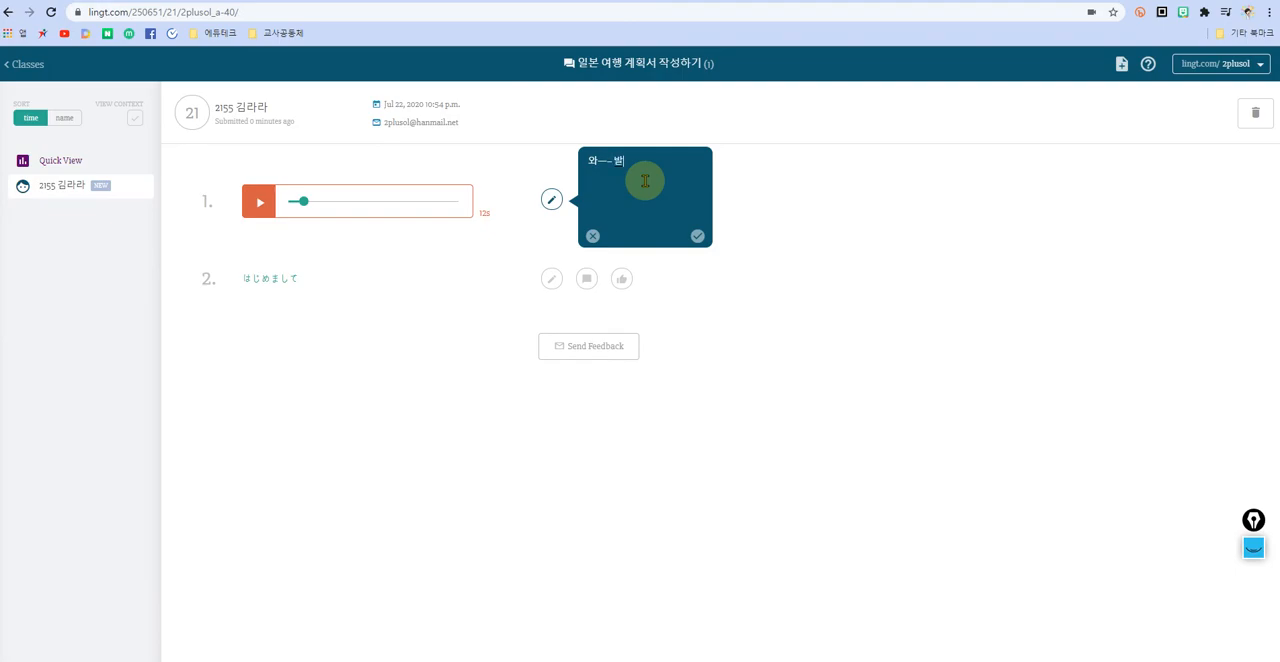
text( 발음 좋습니다~)
click(697, 236)
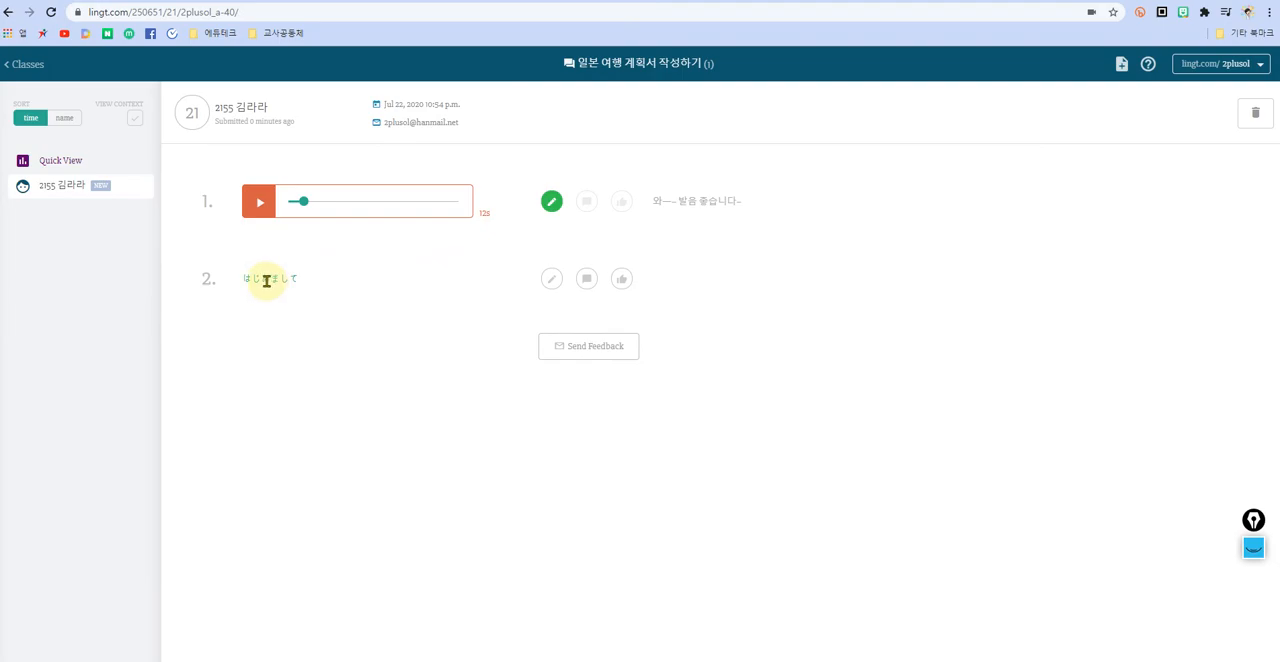
click(552, 280)
click(607, 277)
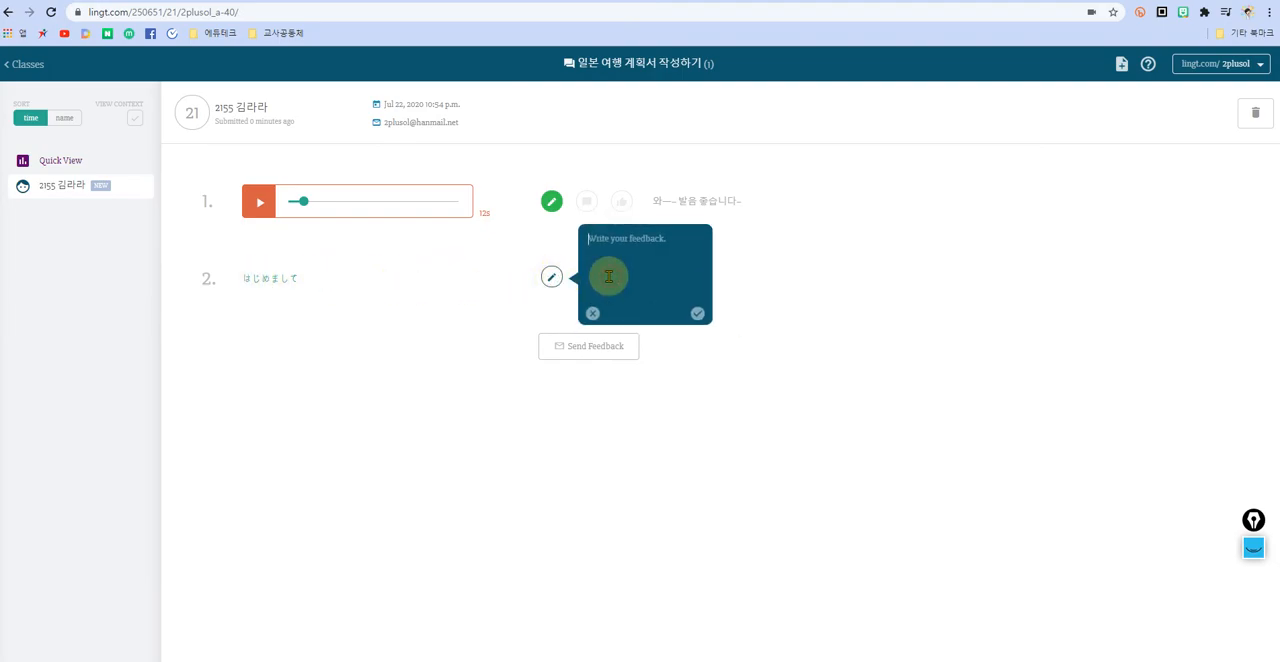
text(글자)
key(BackSpace)
text(뭔ㅆㅆ)
key(BackSpace)
key(BackSpace)
key(BackSpace)
click(551, 278)
click(585, 280)
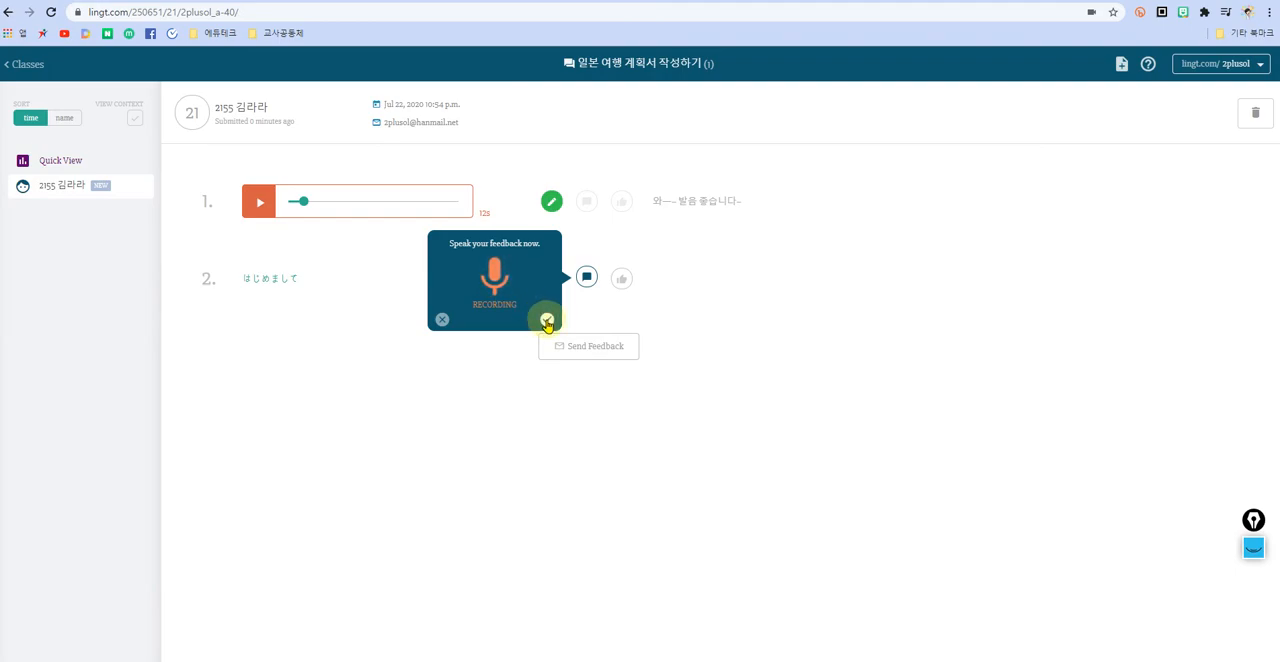
click(442, 321)
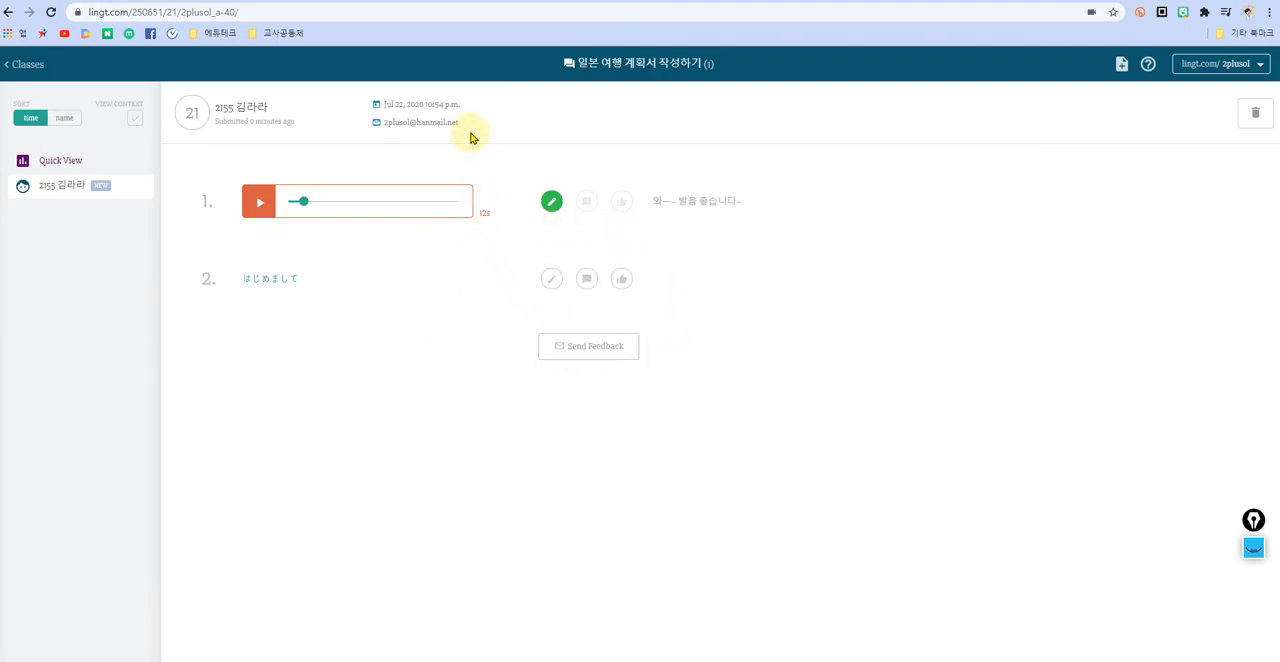
Step: Check the student's e-mail and the written comment on answer 1, and send the feedback to the student
drag(468, 122, 384, 126)
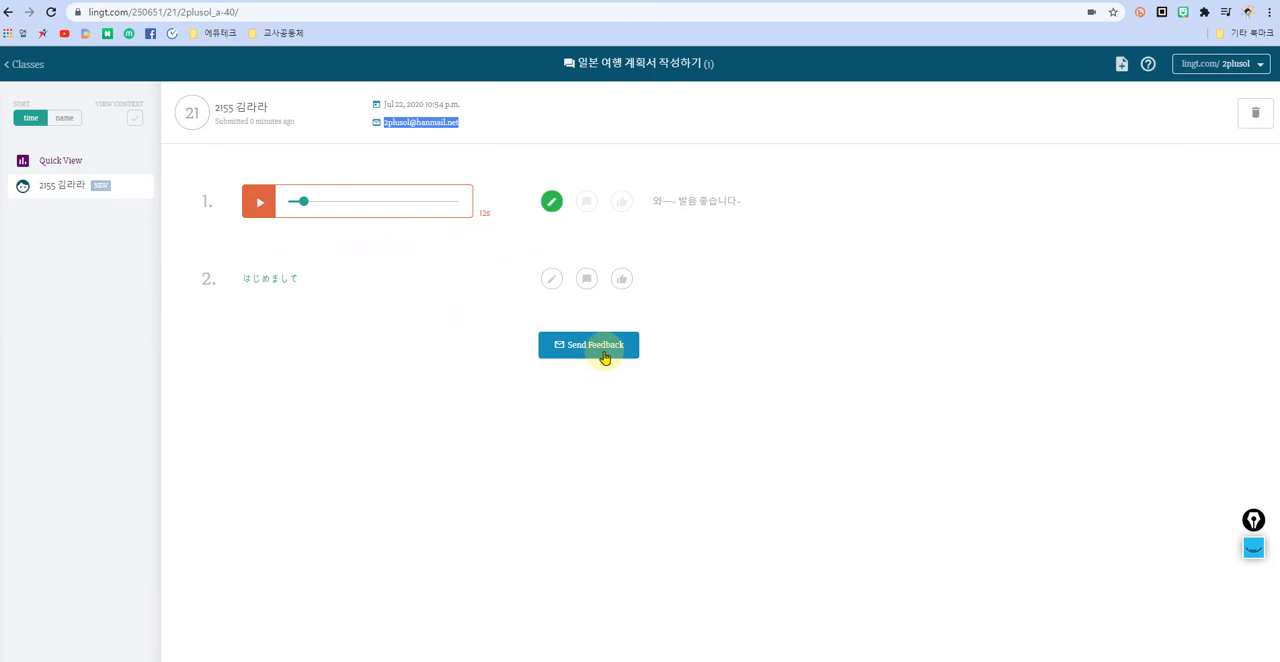
drag(655, 198, 752, 204)
click(742, 235)
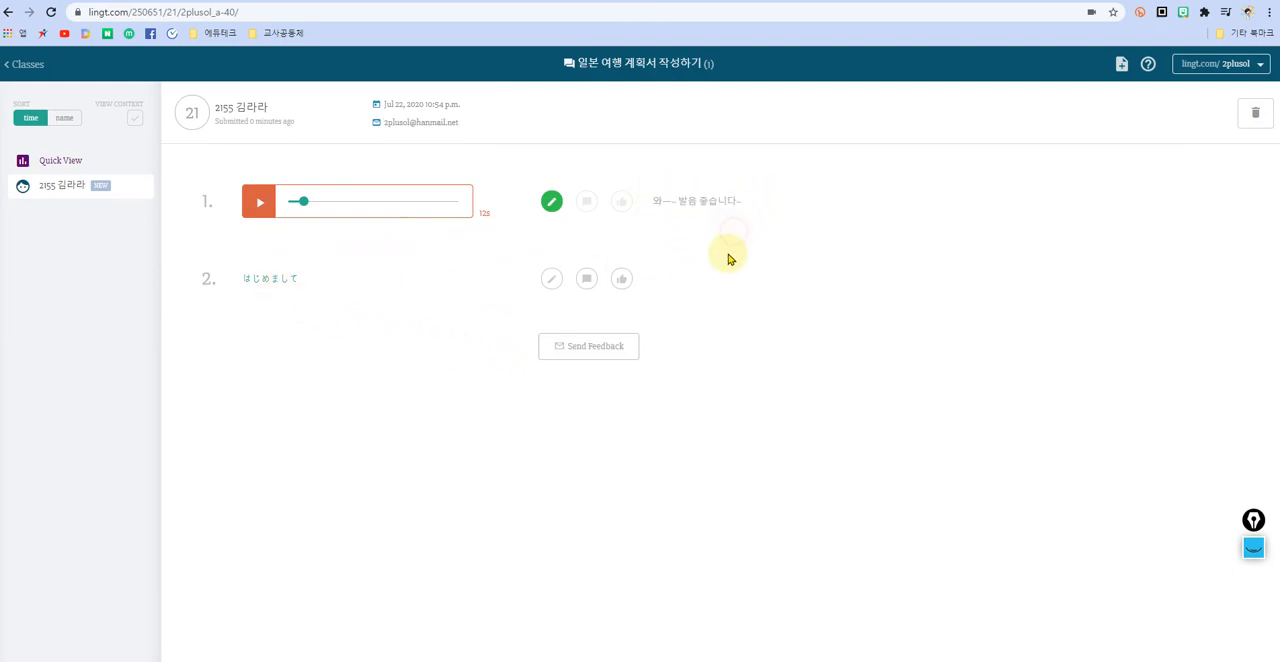
click(582, 355)
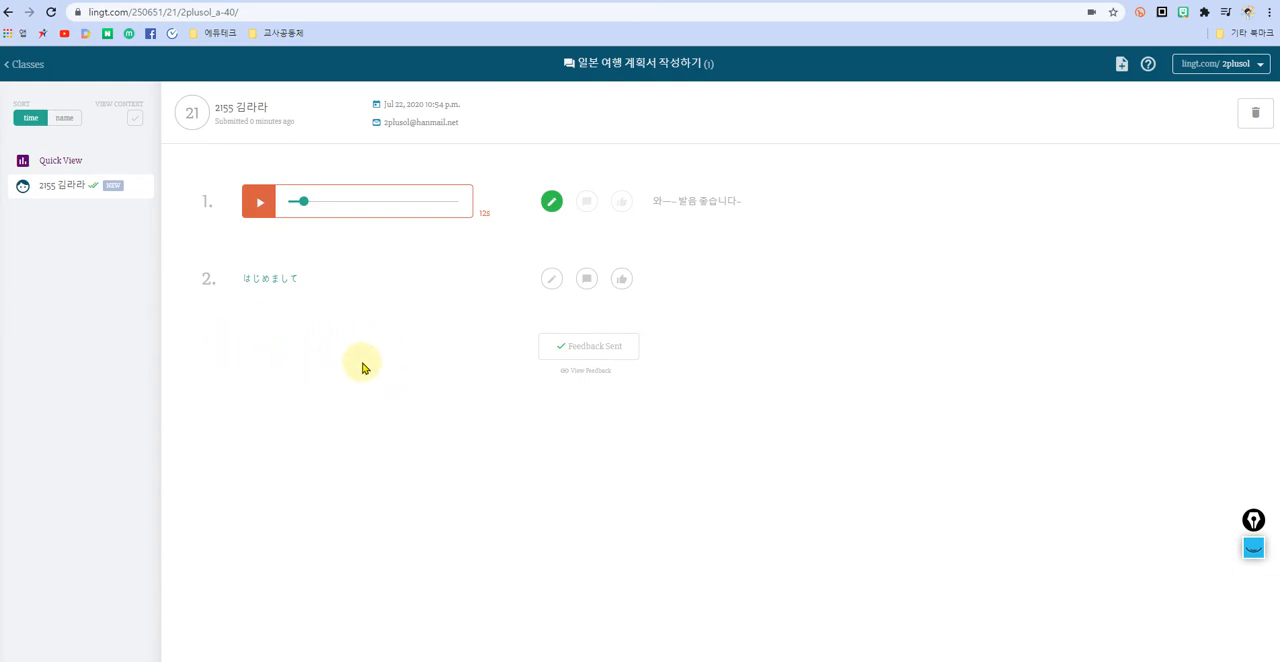
Step: Log out of the teacher account
click(1243, 66)
click(1204, 176)
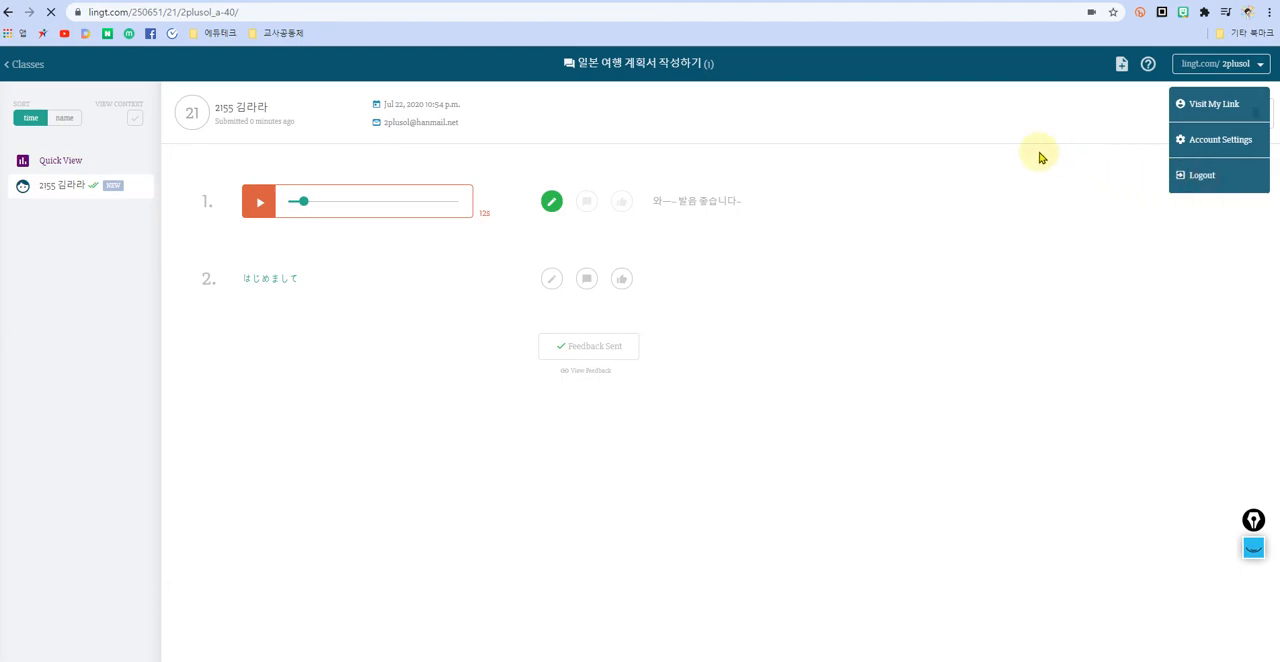